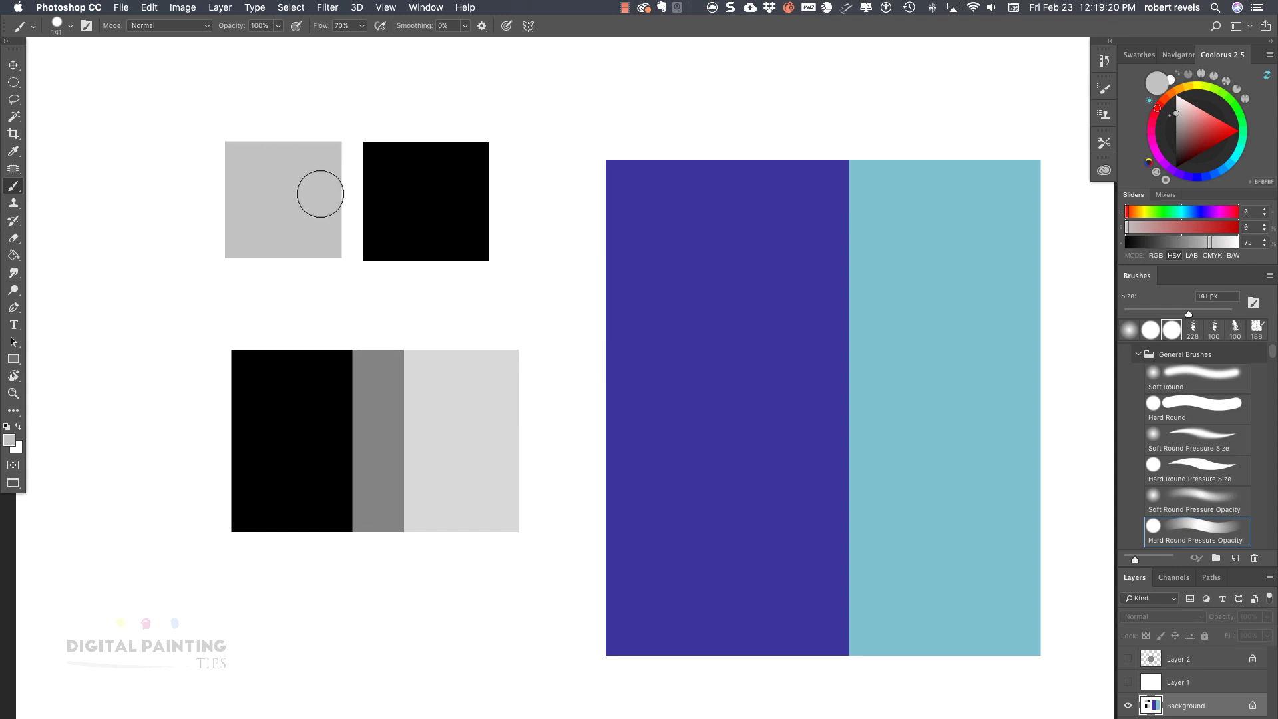
Test the Hard Round Pressure Opacity brush with light gray strokes around the black square, and undo the strokes.
scroll(638, 426, up, 5)
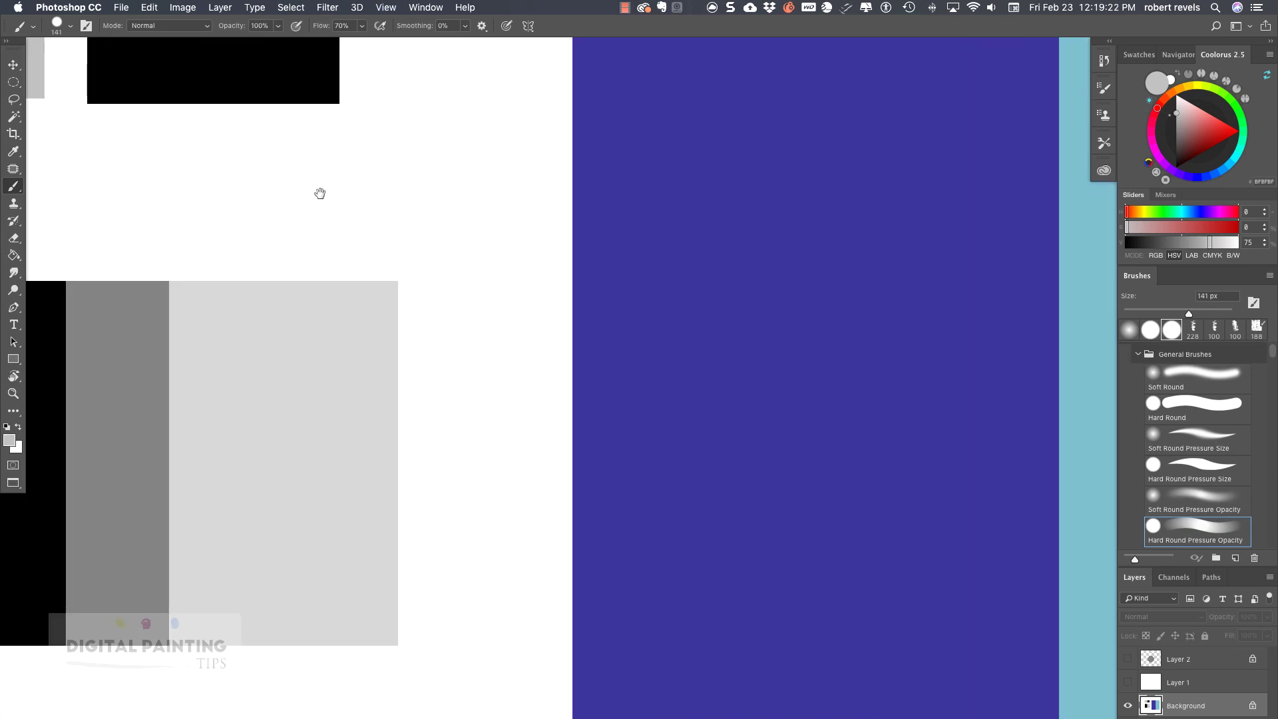
drag(572, 389, 638, 463)
scroll(782, 505, down, 5)
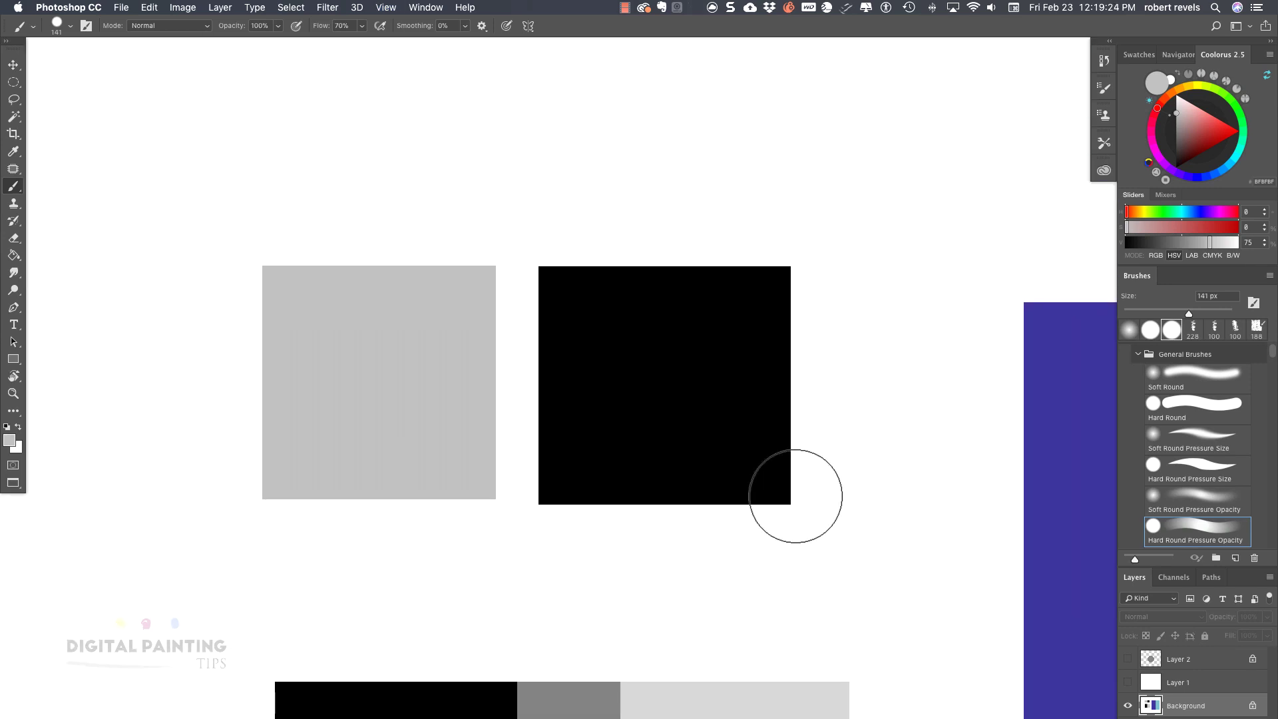
scroll(798, 500, up, 5)
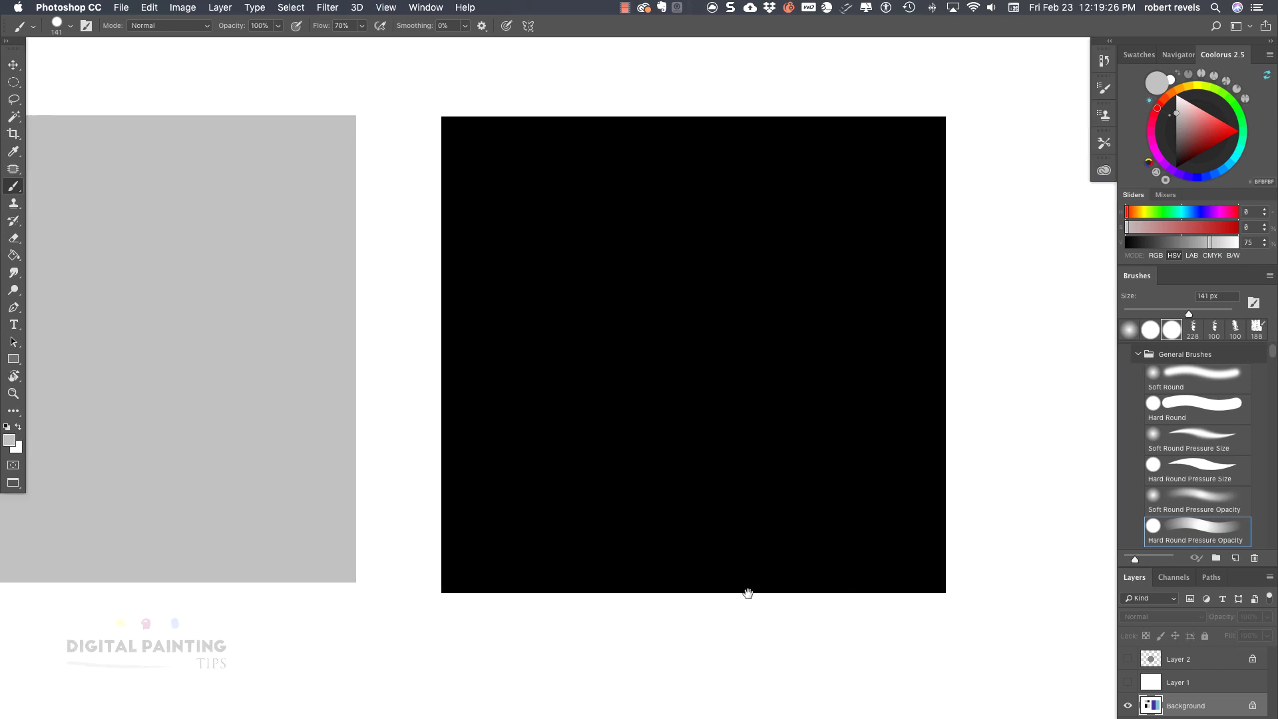
mouse_move(748, 593)
mouse_down()
mouse_move(865, 636)
mouse_move(861, 545)
mouse_up()
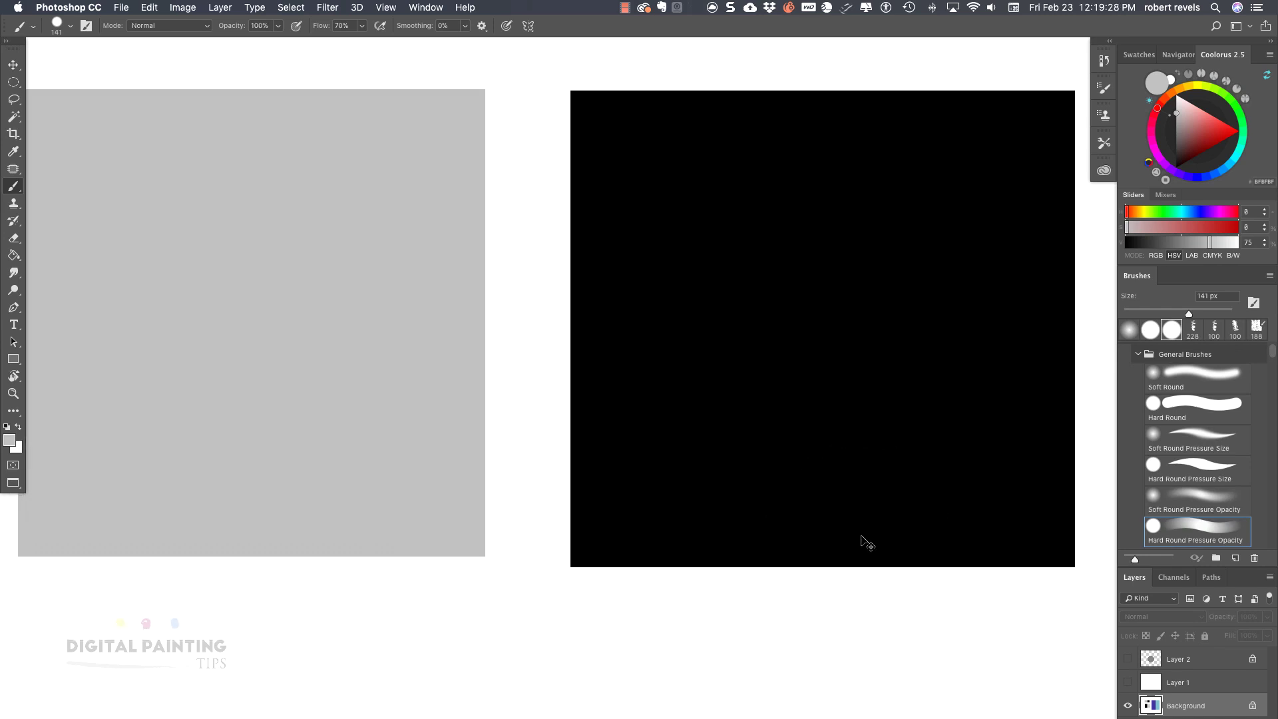
scroll(865, 538, down, 5)
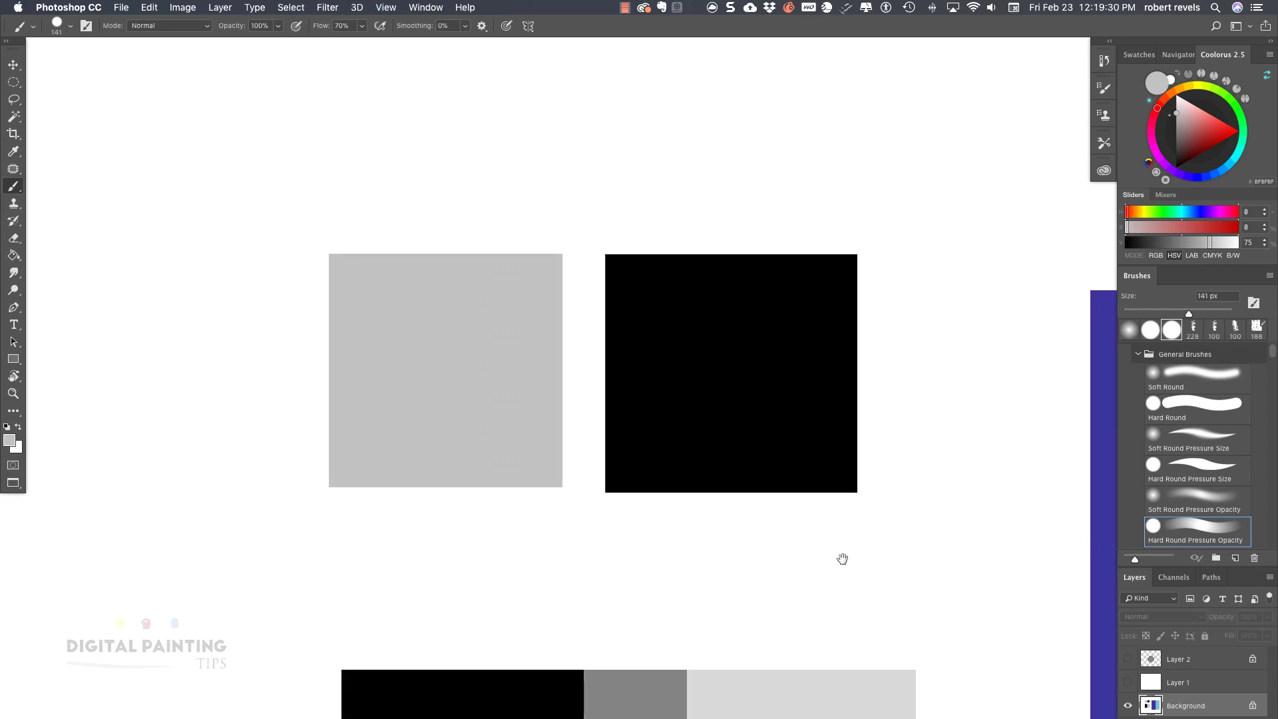
drag(841, 557, 810, 547)
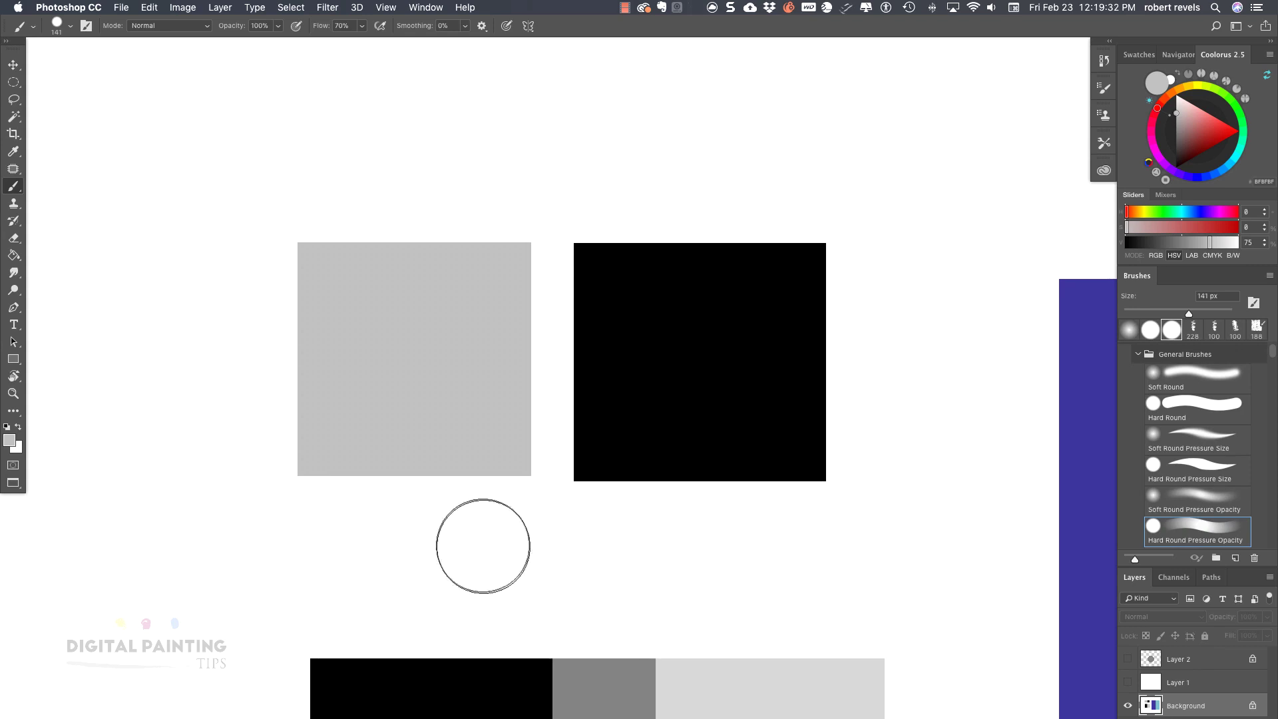
mouse_move(475, 542)
mouse_down()
mouse_move(561, 548)
mouse_move(547, 563)
mouse_move(596, 530)
mouse_move(591, 540)
mouse_move(708, 531)
mouse_move(731, 532)
mouse_move(728, 554)
mouse_move(782, 547)
mouse_move(897, 588)
mouse_up()
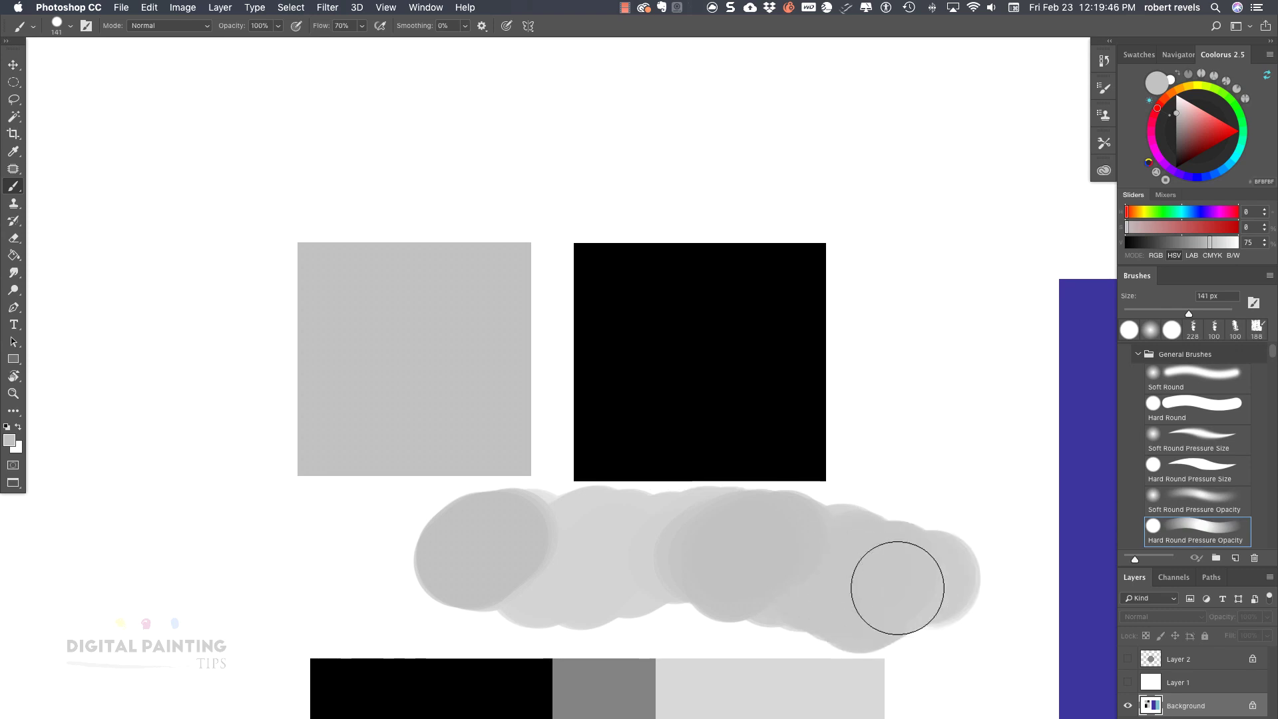
mouse_move(897, 284)
mouse_down()
mouse_move(909, 347)
mouse_move(926, 330)
mouse_move(935, 368)
mouse_move(907, 492)
mouse_move(941, 420)
mouse_move(922, 471)
mouse_move(959, 258)
mouse_move(911, 192)
mouse_move(844, 146)
mouse_move(530, 137)
mouse_up()
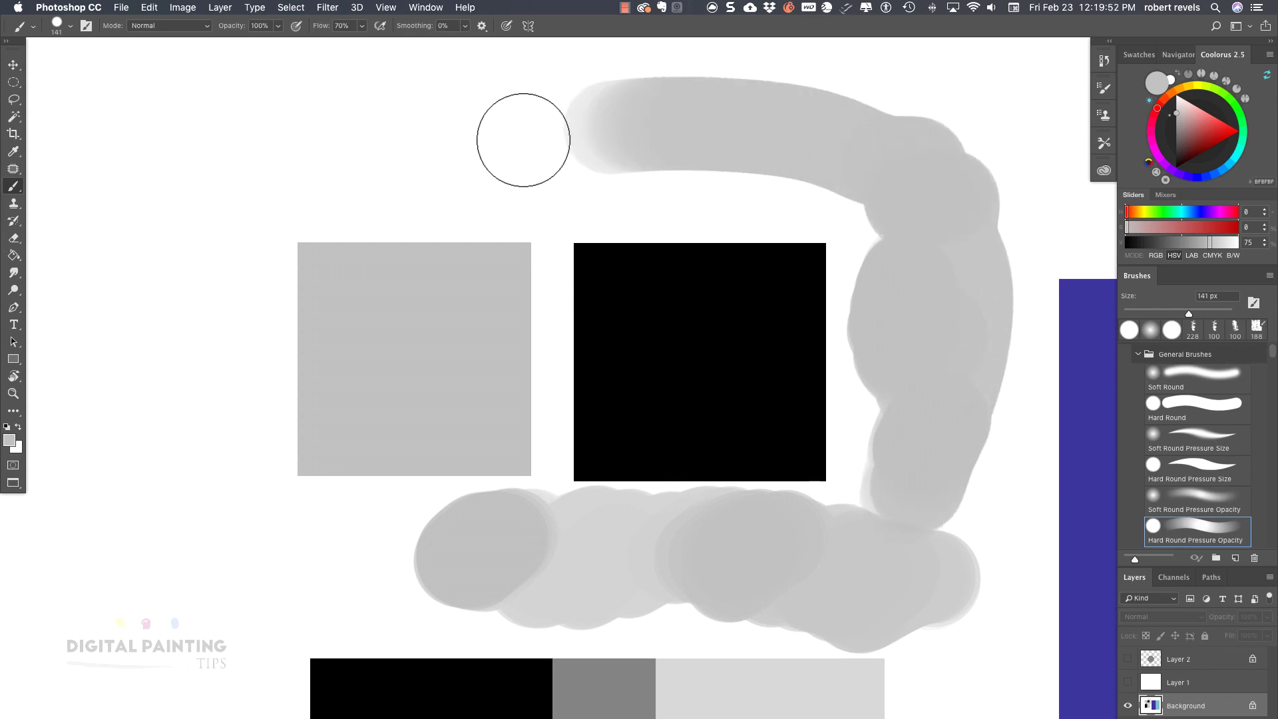
key(super+z)
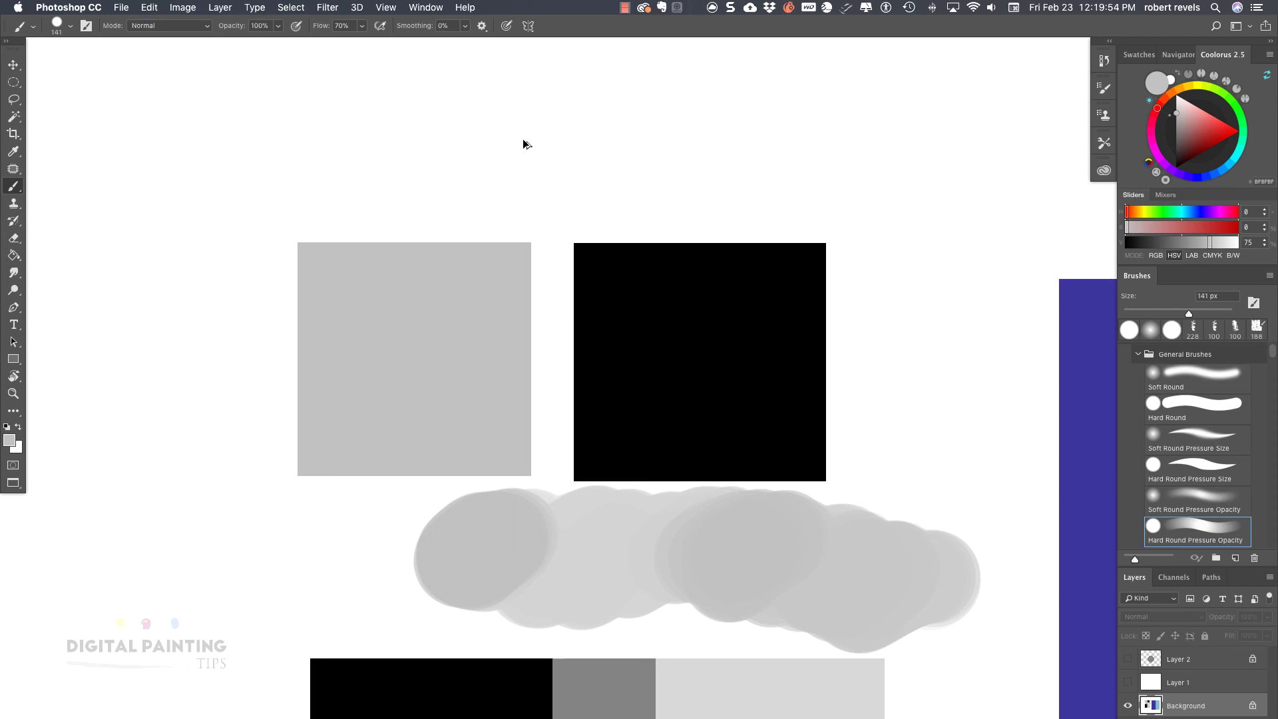
key(super+z)
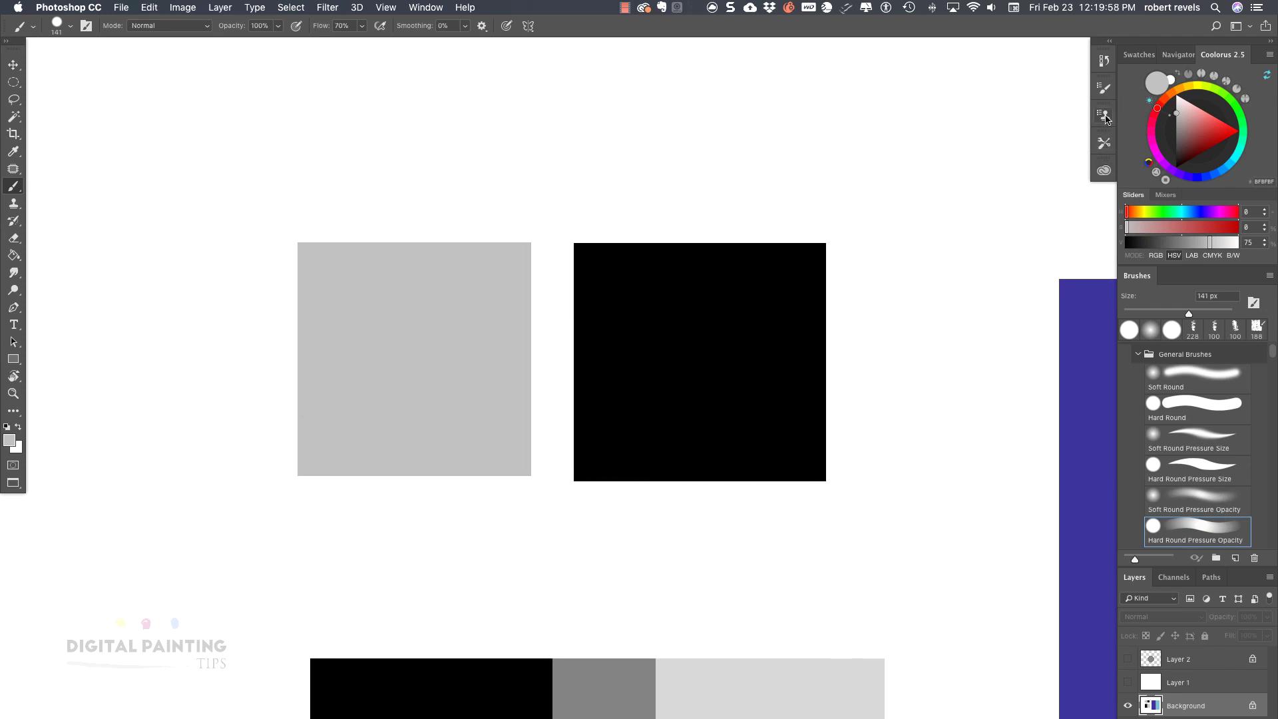
Set the brush's Transfer flow jitter control to Pen Pressure.
click(1104, 142)
click(1103, 144)
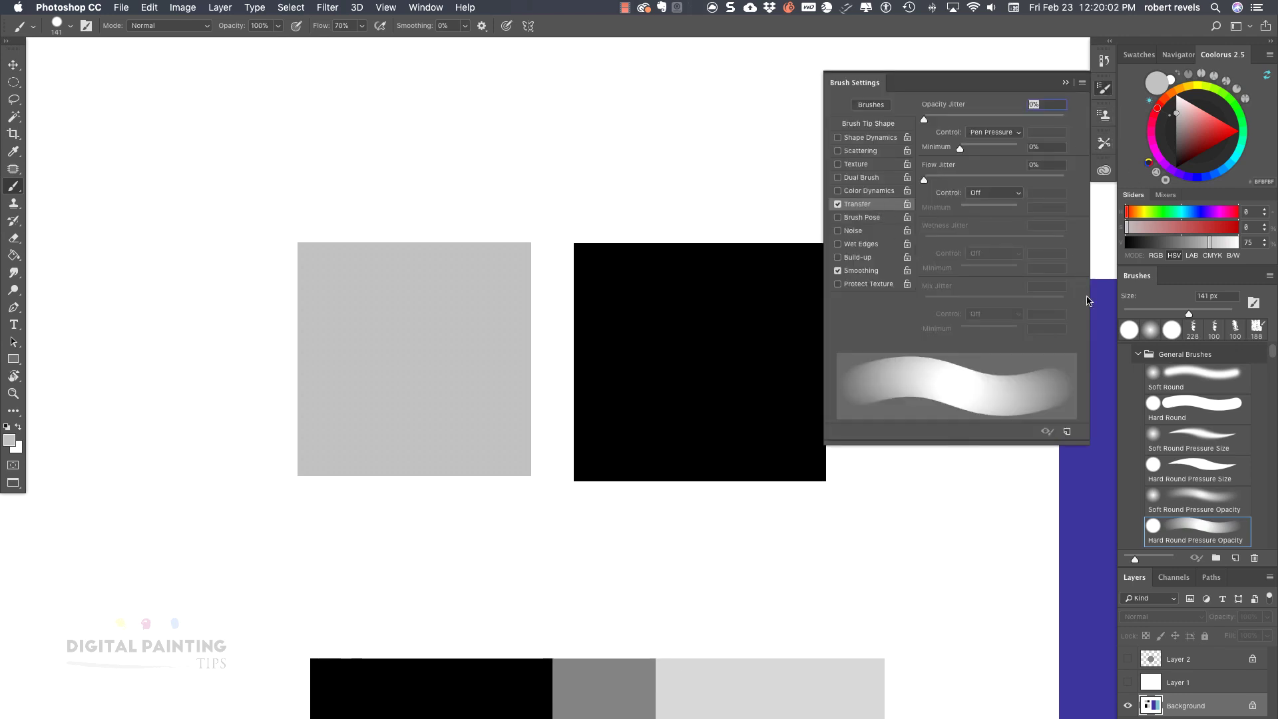
click(994, 193)
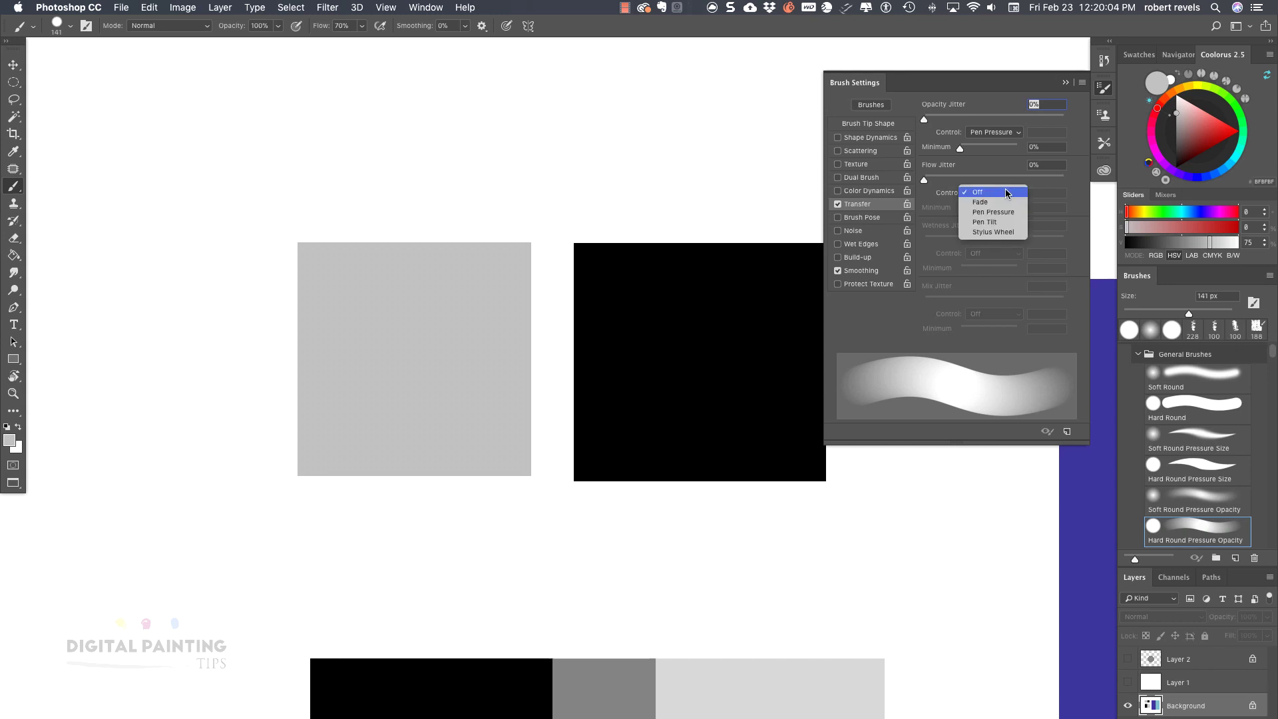
click(1005, 212)
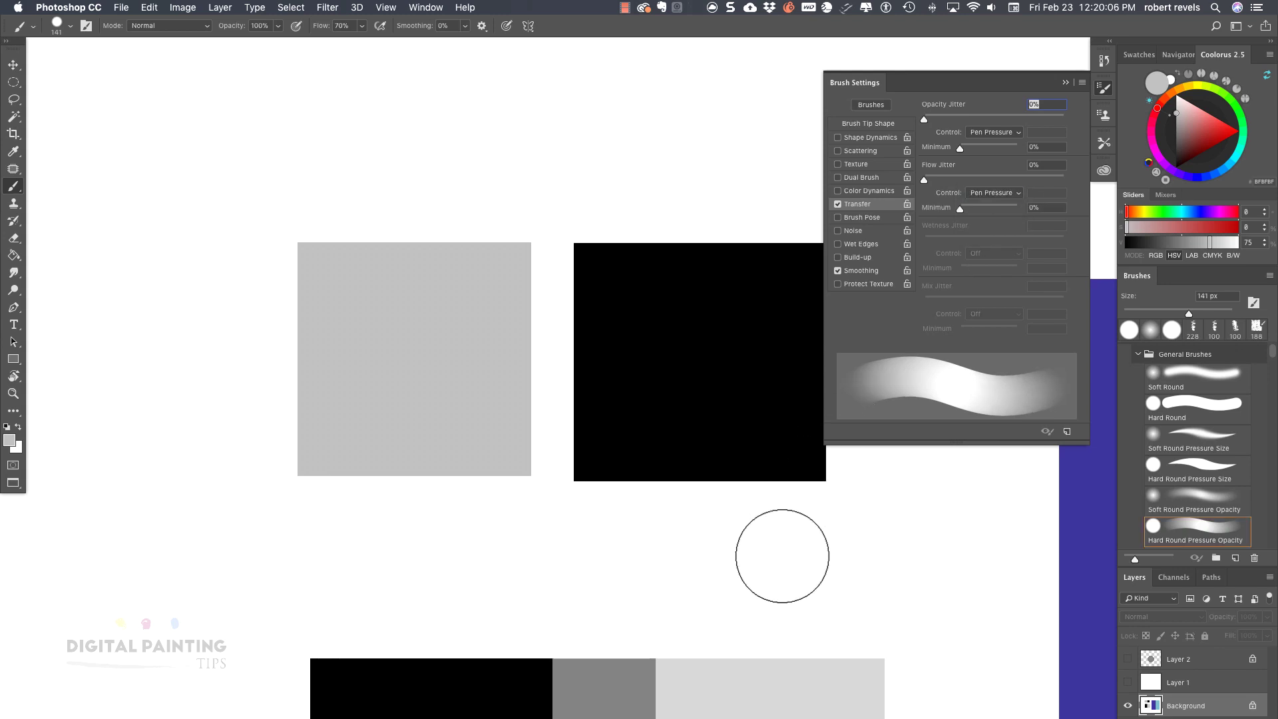
Test the flow setting with light gray dabs below the black square, close the brush settings, and undo the last dab.
click(907, 513)
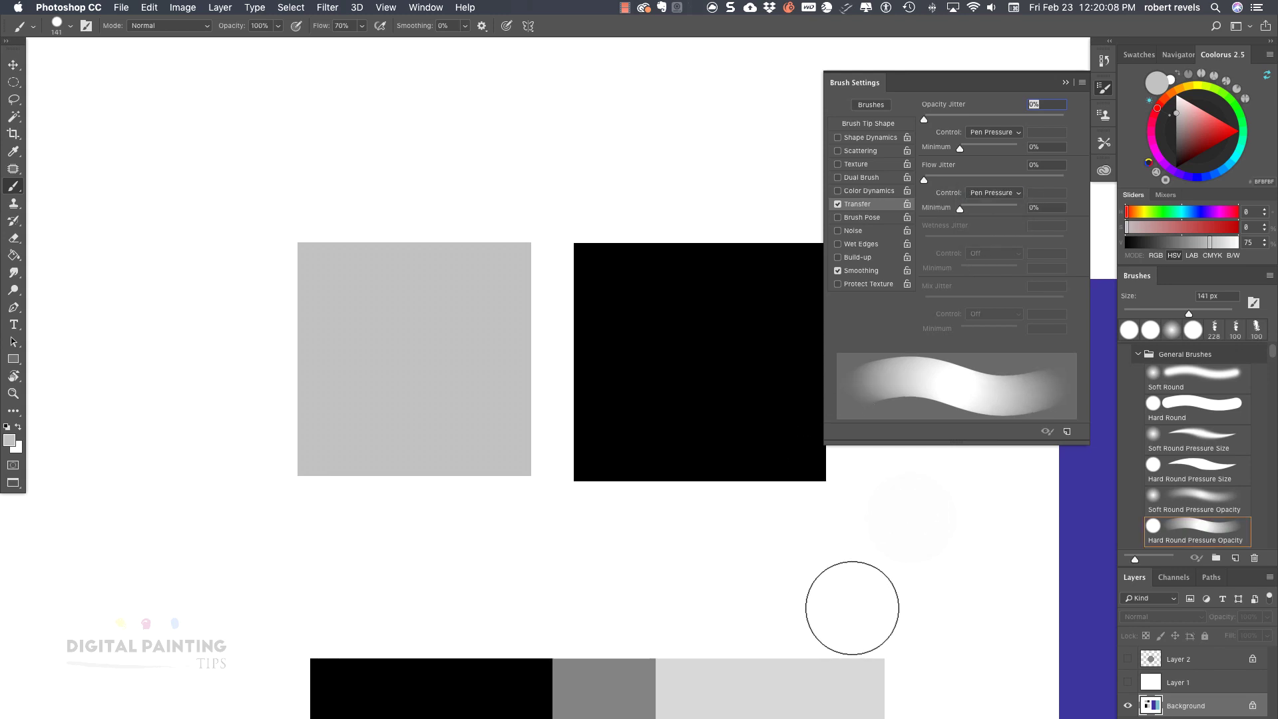
drag(886, 517, 863, 529)
click(858, 84)
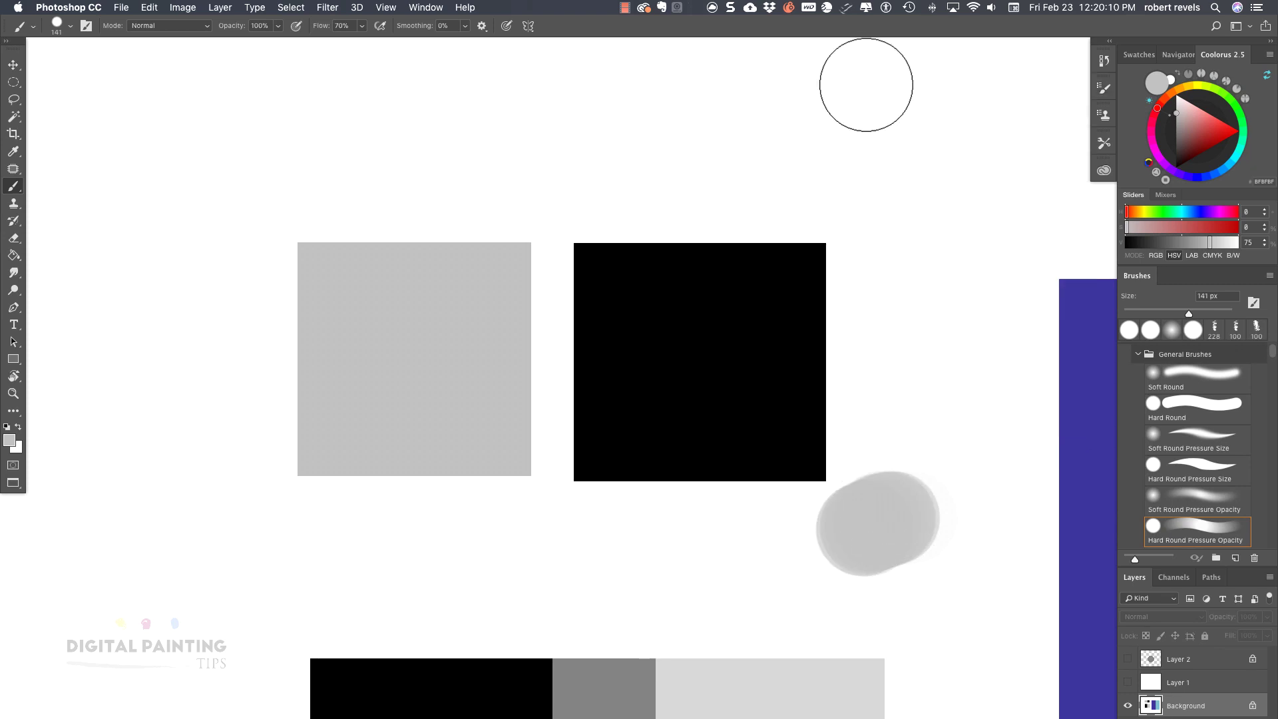
key(super+z)
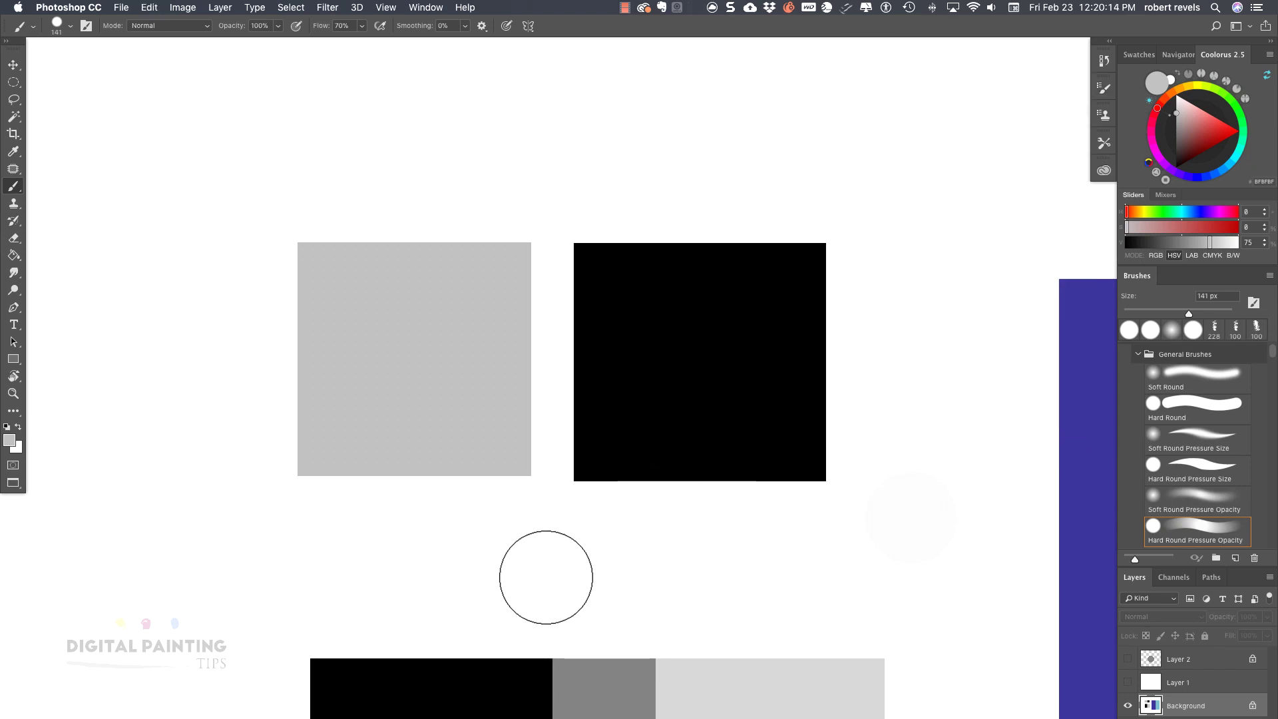
Reduce the brush to about 103 px, paint overlapping test strokes above the two squares, and undo them.
drag(844, 149, 825, 148)
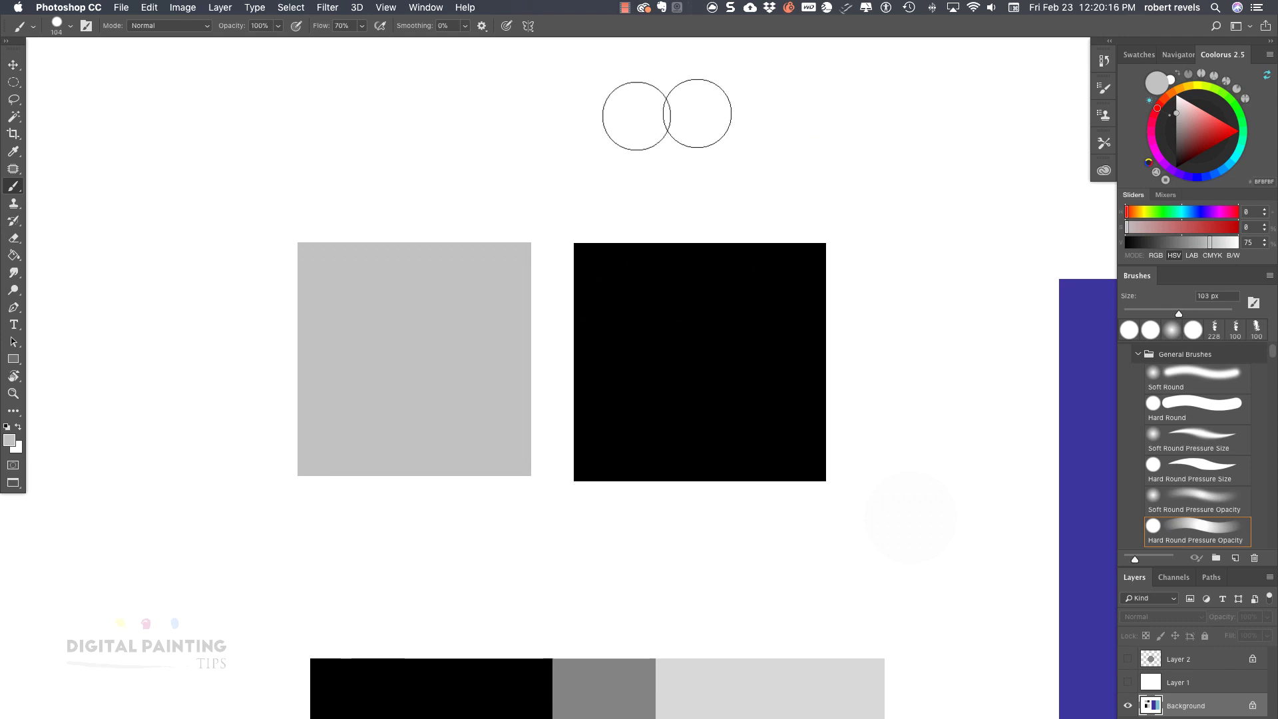
mouse_move(438, 134)
mouse_down()
mouse_move(459, 120)
mouse_move(477, 137)
mouse_move(550, 107)
mouse_move(589, 115)
mouse_move(581, 138)
mouse_move(607, 125)
mouse_move(677, 137)
mouse_move(659, 146)
mouse_move(817, 141)
mouse_up()
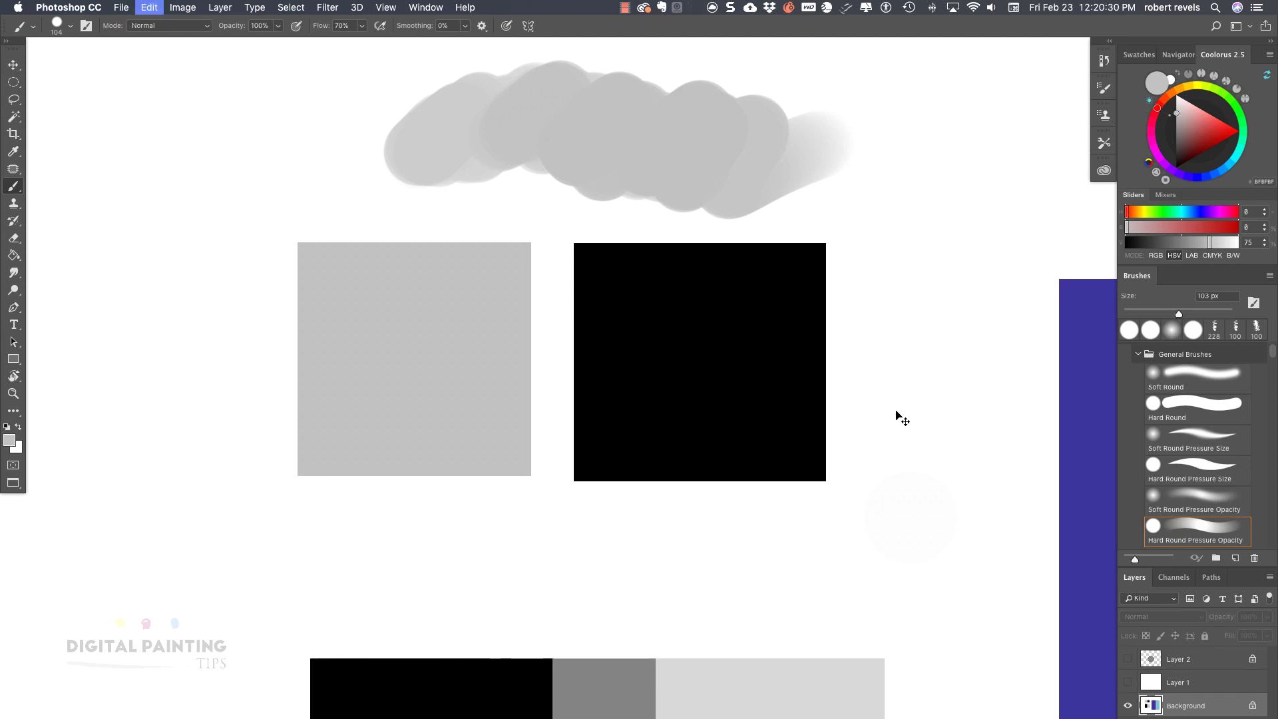
key(super+z)
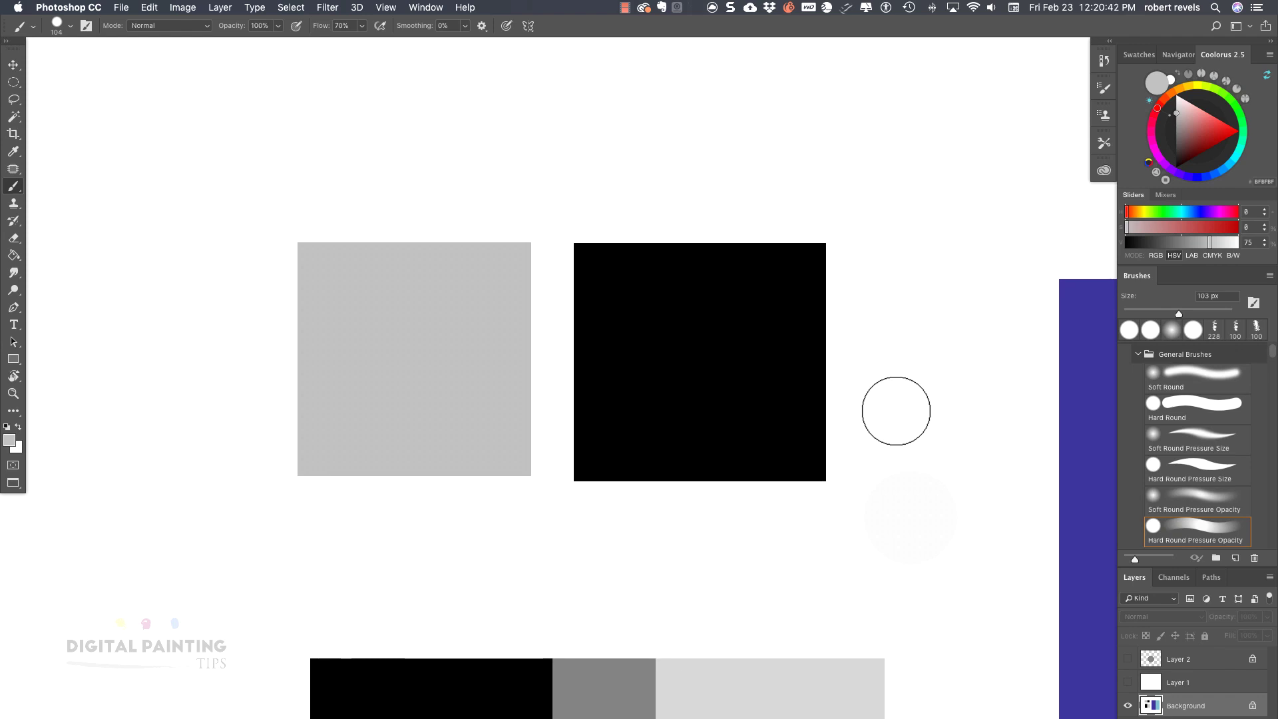
Bridge the gap between the gray and black squares with light gray, and brush sampled dark gray from the overlap across the transition.
key(alt)
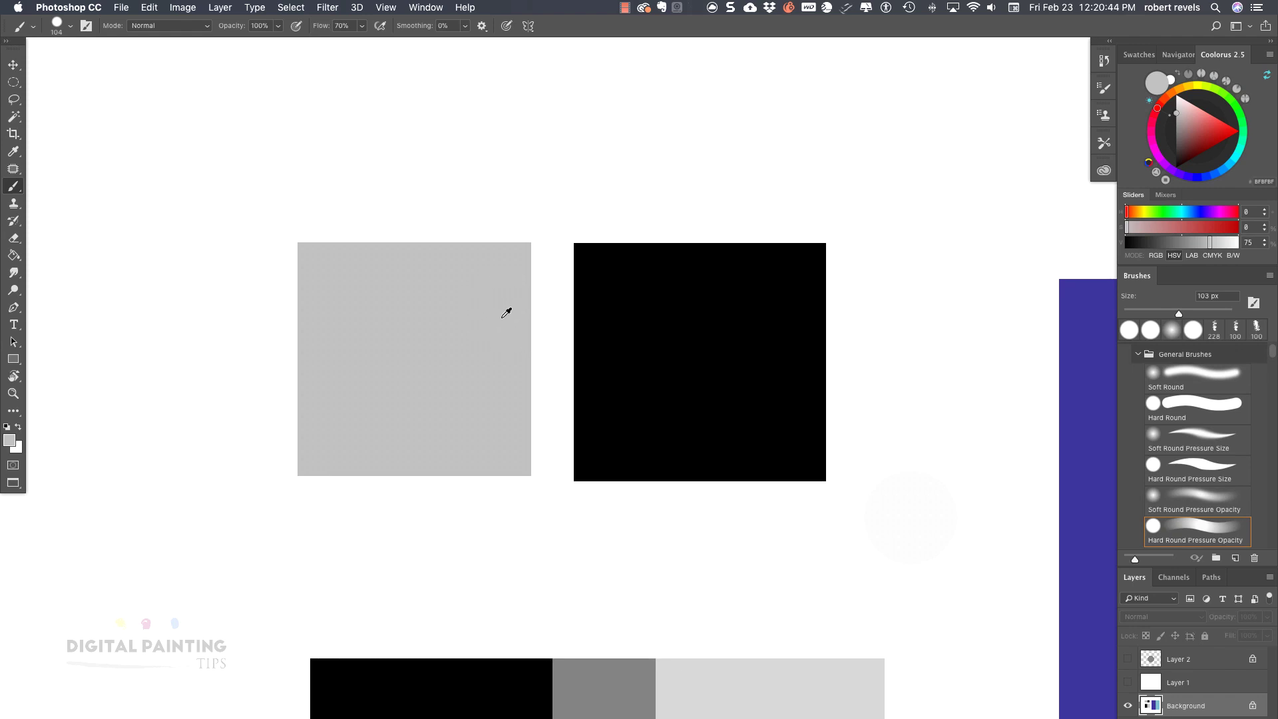
mouse_move(527, 282)
mouse_down()
mouse_move(525, 390)
mouse_move(538, 272)
mouse_move(550, 265)
mouse_move(542, 365)
mouse_move(567, 461)
mouse_move(582, 254)
mouse_move(561, 251)
mouse_move(556, 412)
mouse_move(533, 472)
mouse_move(593, 223)
mouse_move(610, 293)
mouse_move(598, 516)
mouse_up()
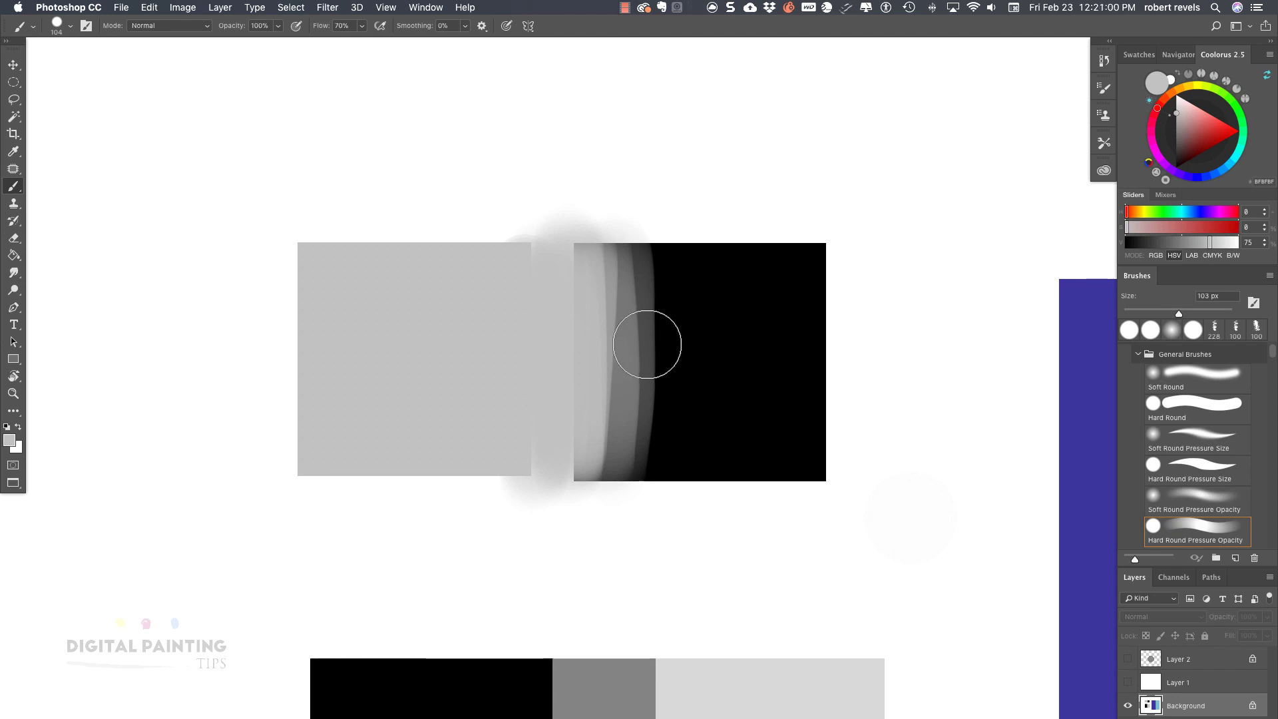
alt+click(651, 343)
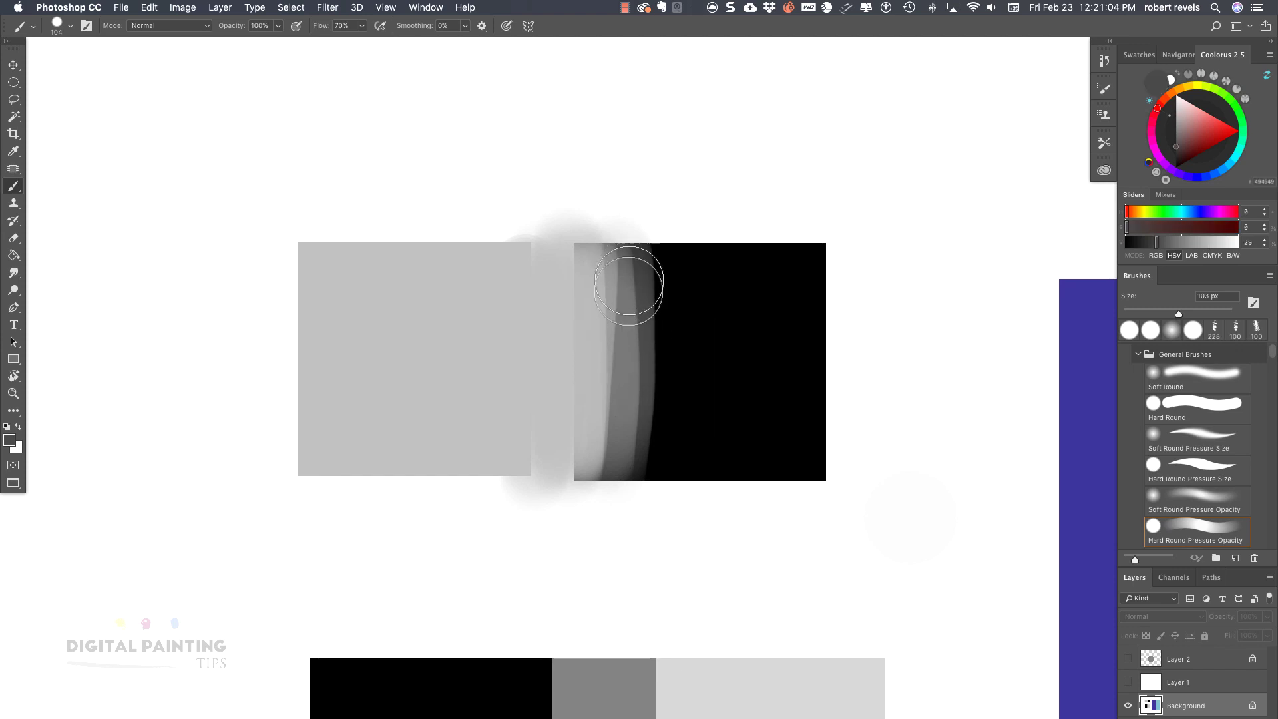
mouse_move(622, 285)
mouse_down()
mouse_move(612, 445)
mouse_move(592, 268)
mouse_move(580, 446)
mouse_move(559, 261)
mouse_move(559, 391)
mouse_move(534, 252)
mouse_move(521, 431)
mouse_move(519, 249)
mouse_move(520, 420)
mouse_move(555, 266)
mouse_move(559, 369)
mouse_move(586, 298)
mouse_move(593, 367)
mouse_up()
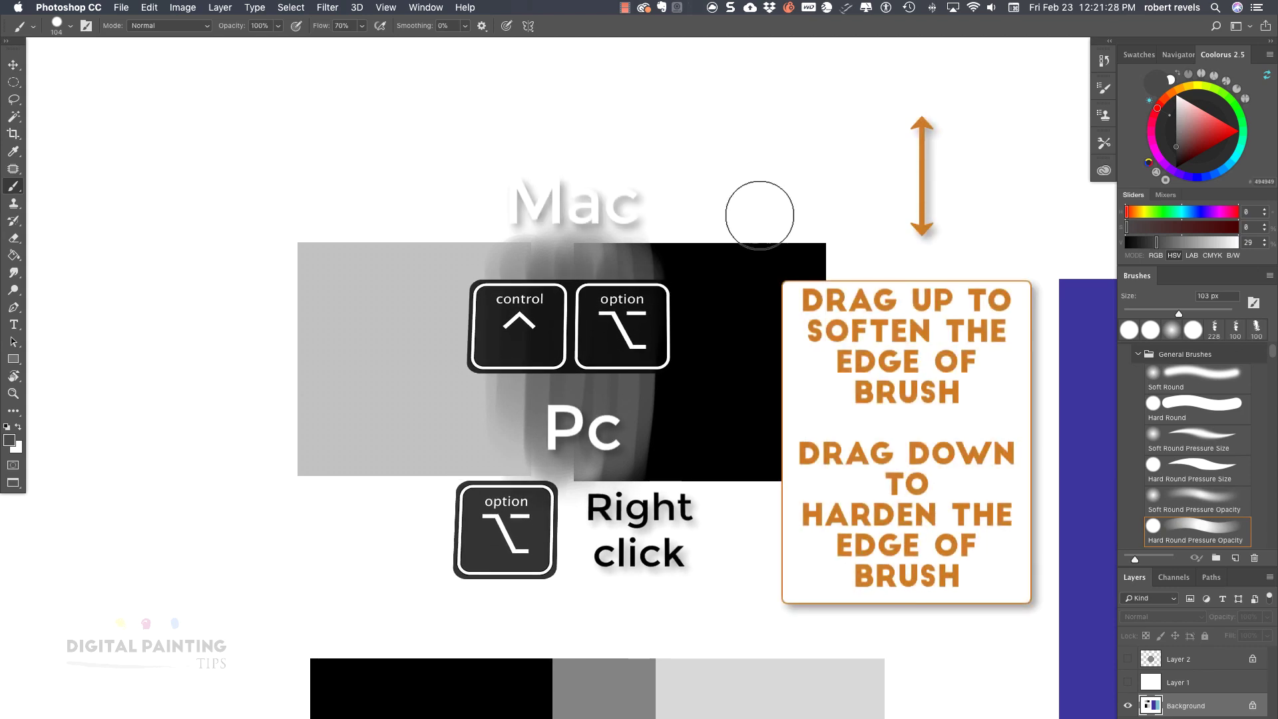
Soften the brush's edge and paint sampled light gray over the transition's border with the gray square.
mouse_move(758, 215)
mouse_down()
mouse_move(740, 46)
mouse_move(728, 147)
mouse_move(736, 56)
mouse_up()
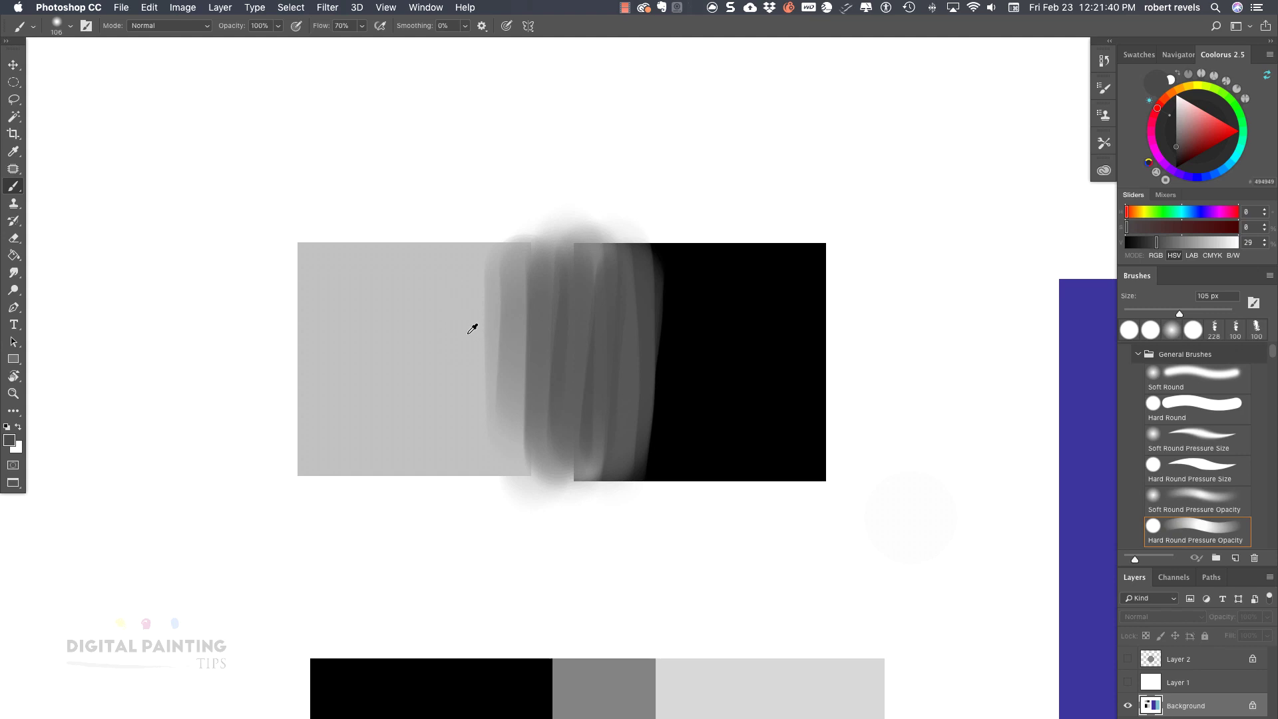
alt+click(469, 333)
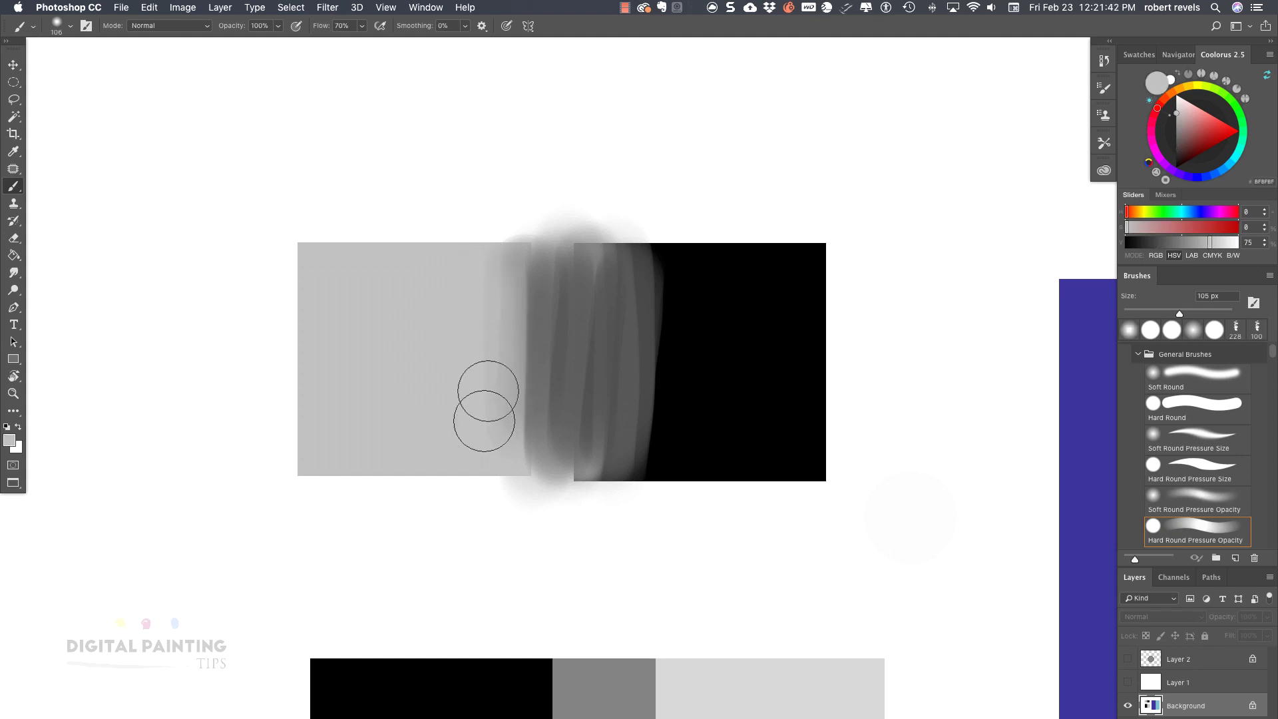
mouse_move(488, 390)
mouse_down()
mouse_move(513, 416)
mouse_move(557, 263)
mouse_move(576, 257)
mouse_move(585, 433)
mouse_move(593, 308)
mouse_move(579, 328)
mouse_move(579, 297)
mouse_move(497, 254)
mouse_move(479, 353)
mouse_up()
Blend the middle of the transition between the two squares with vertical strokes of sampled mid and light grays.
alt+click(608, 356)
alt+click(559, 331)
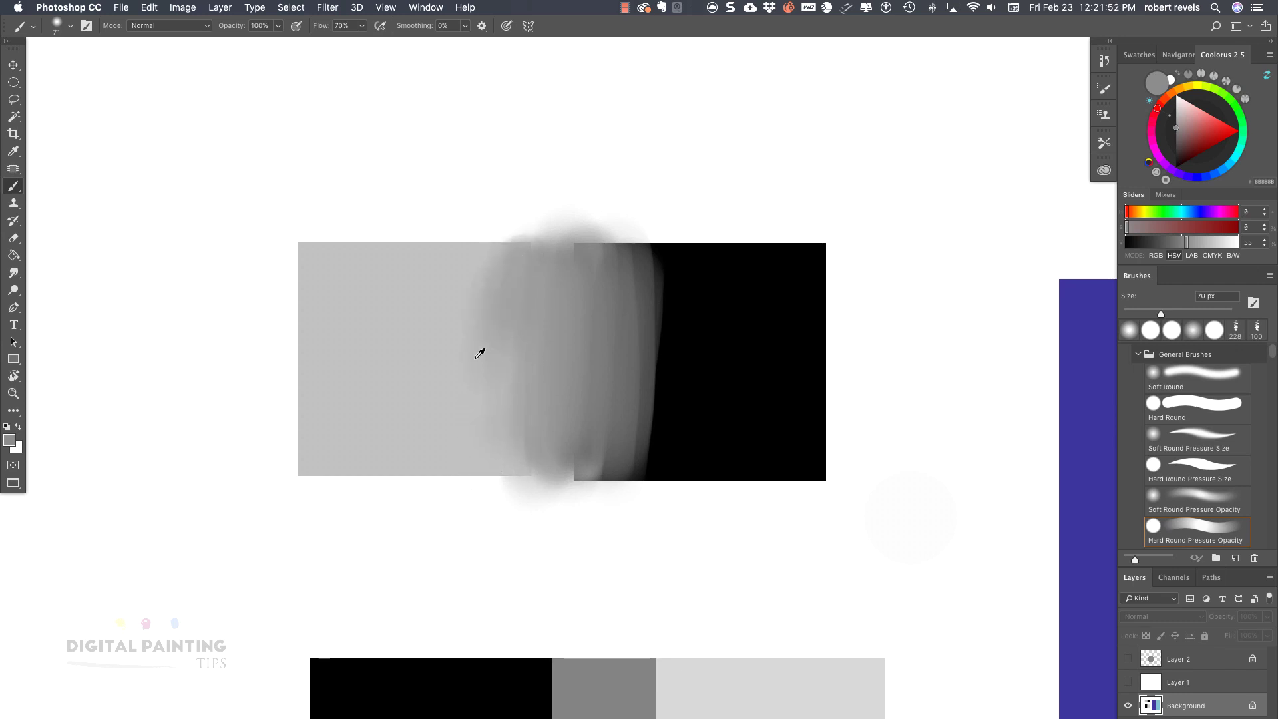
alt+click(479, 353)
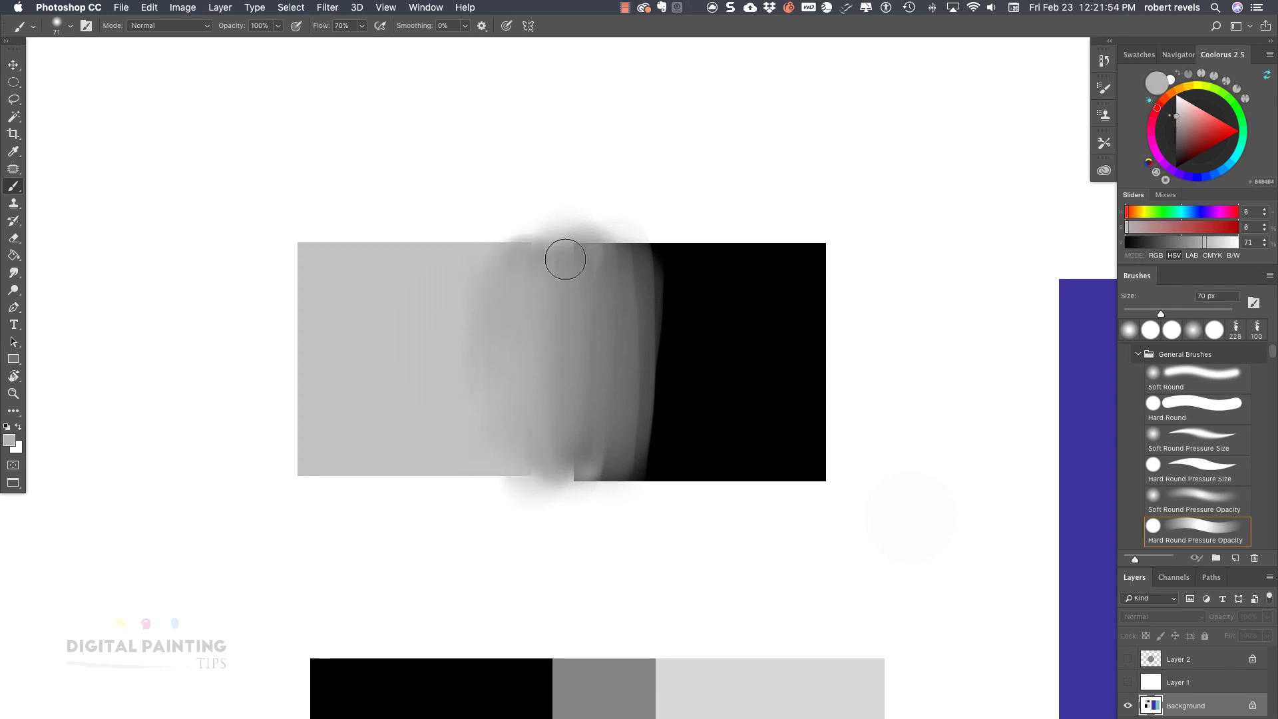
mouse_move(565, 259)
mouse_down()
mouse_move(568, 460)
mouse_move(595, 273)
mouse_move(583, 453)
mouse_up()
mouse_move(599, 266)
mouse_down()
mouse_move(586, 444)
mouse_move(572, 265)
mouse_move(561, 454)
mouse_up()
Blend the transition into the black square with vertical strokes of sampled dark grays and near-black.
alt+click(624, 359)
mouse_move(610, 259)
mouse_down()
mouse_move(605, 453)
mouse_move(628, 277)
mouse_move(655, 253)
mouse_move(648, 482)
mouse_up()
alt+click(639, 309)
alt+click(660, 279)
alt+click(666, 293)
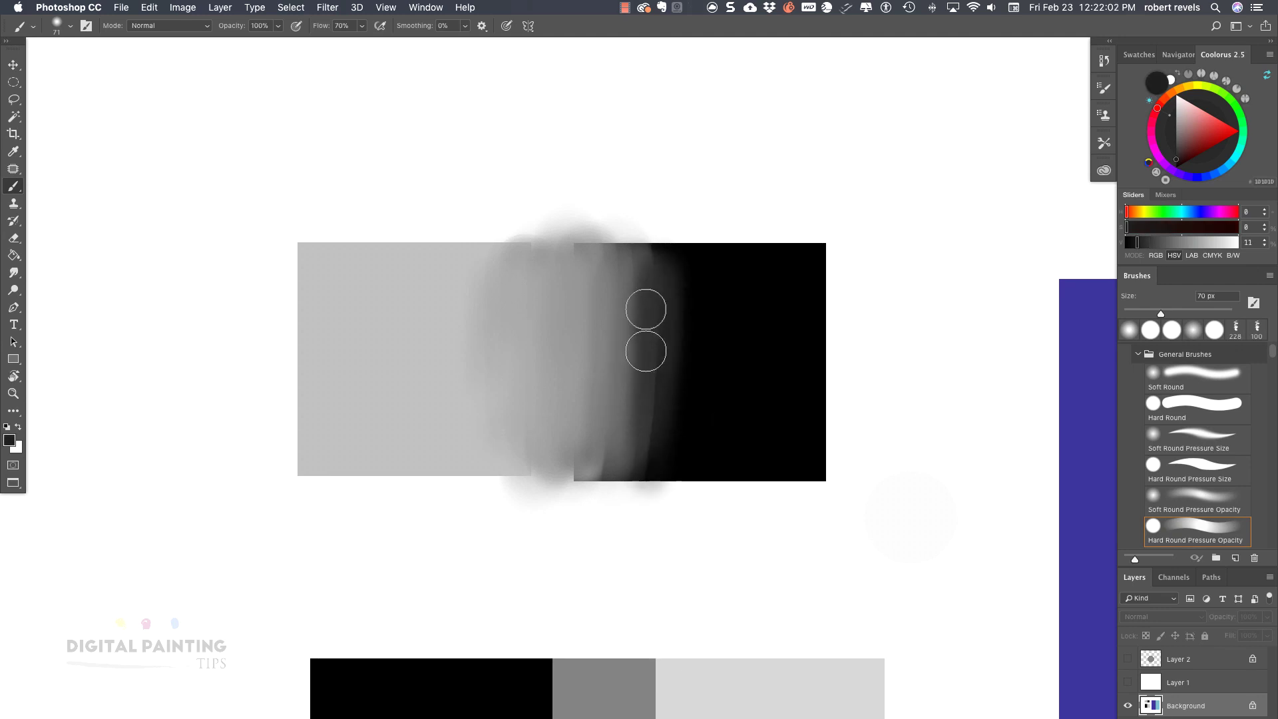
drag(642, 274, 616, 429)
drag(612, 253, 604, 426)
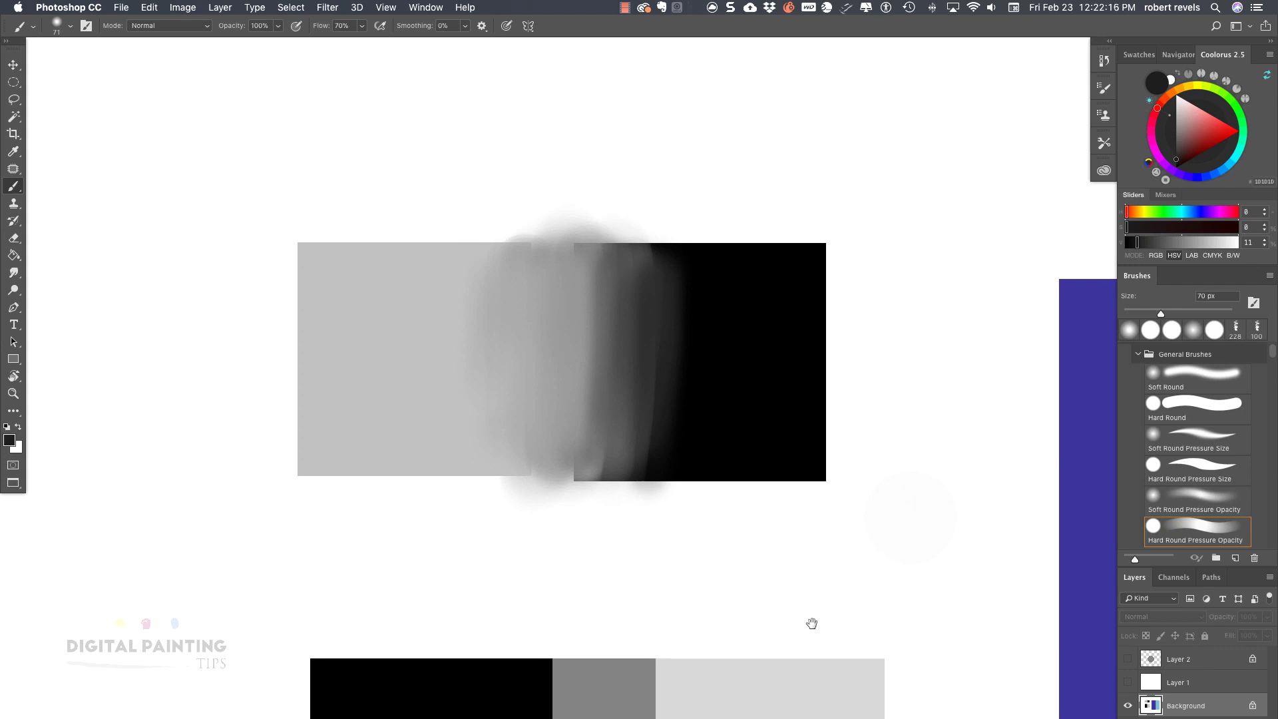
Set the brush flow to 11% and its size to about 94 px for the lower three-tone swatch.
drag(803, 680, 773, 394)
drag(750, 602, 727, 530)
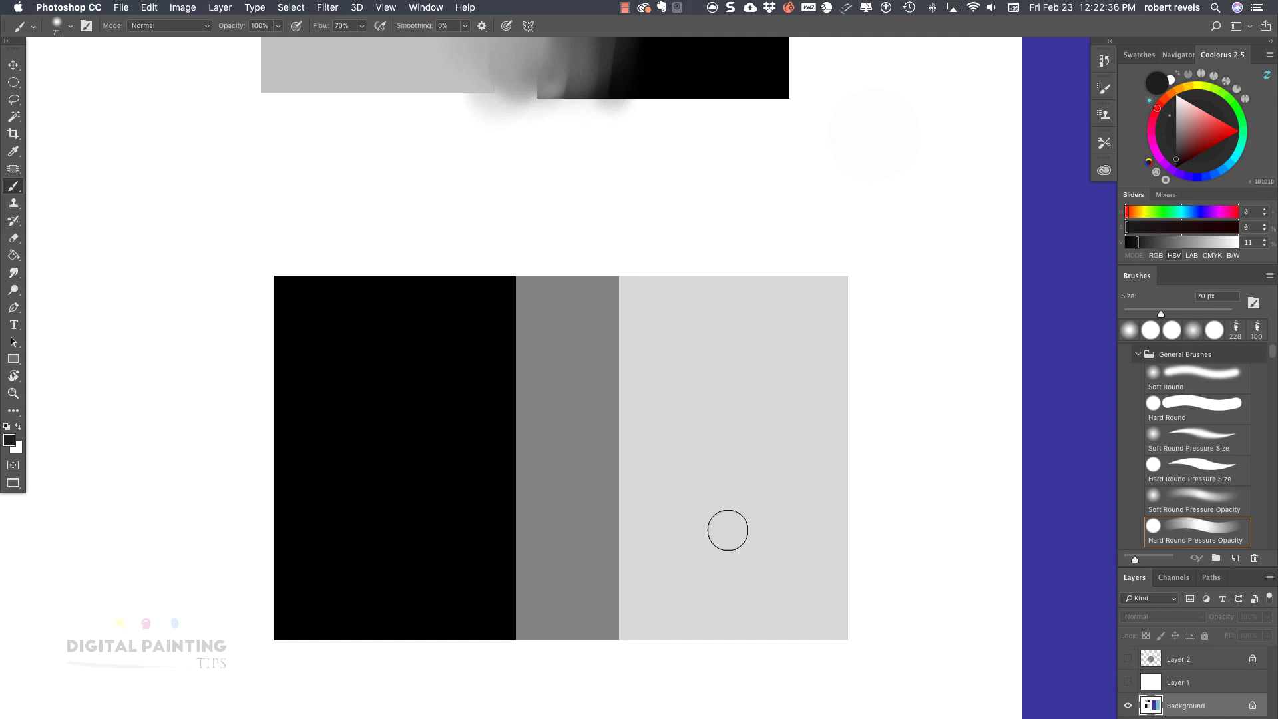
click(361, 26)
drag(363, 41, 326, 43)
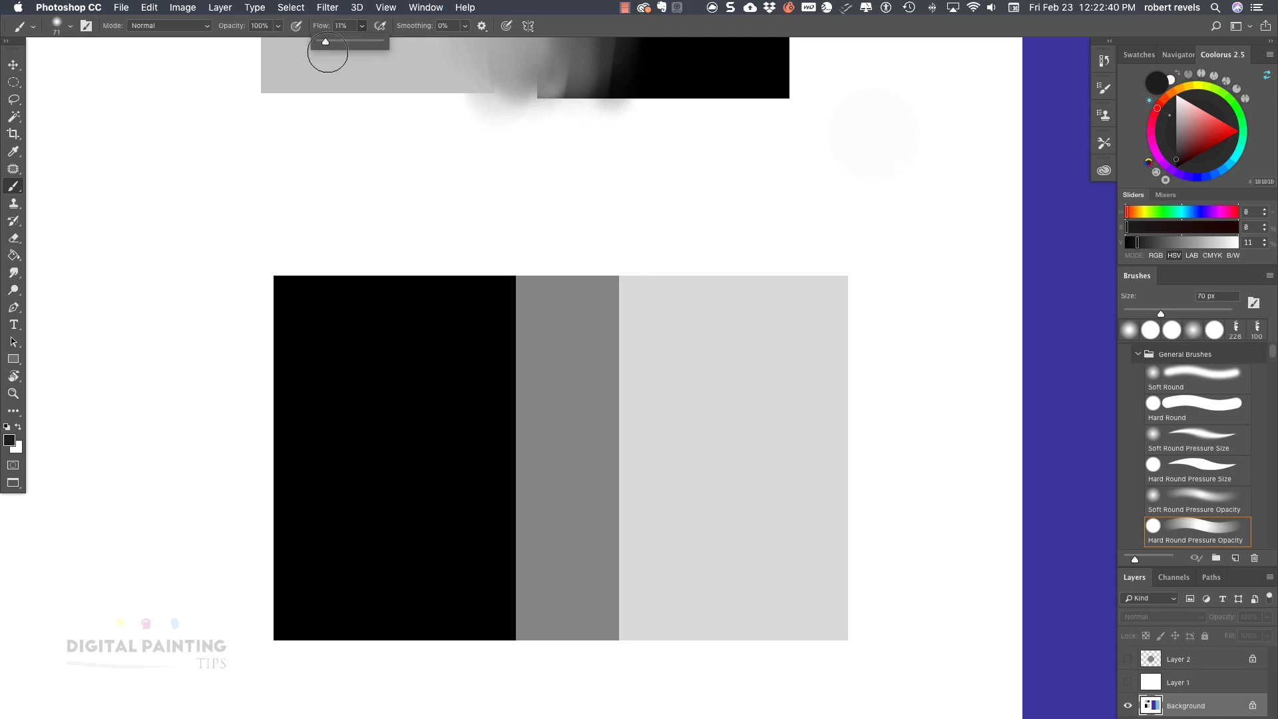
drag(548, 370, 556, 372)
mouse_move(548, 462)
mouse_down()
mouse_move(552, 119)
mouse_move(525, 493)
mouse_move(556, 142)
mouse_move(570, 382)
mouse_up()
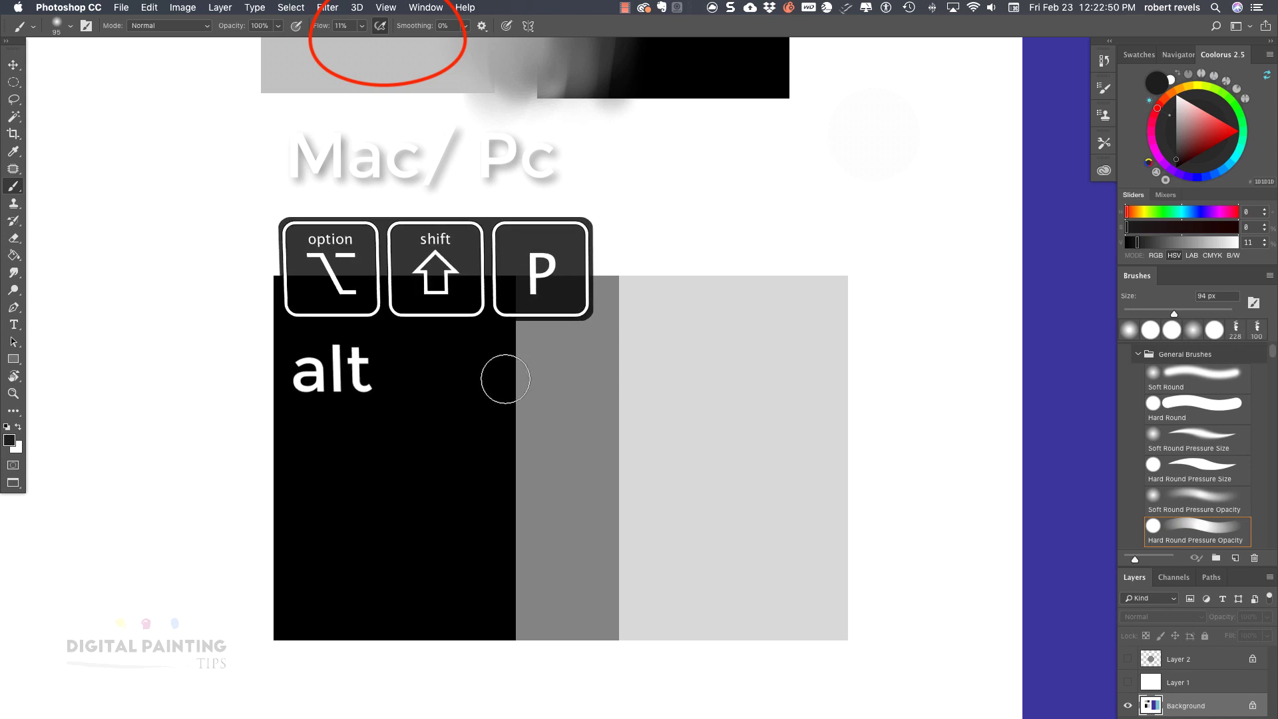
Build up a soft dark spot with repeated dabs on the white area above the three-tone swatch.
click(867, 178)
click(866, 178)
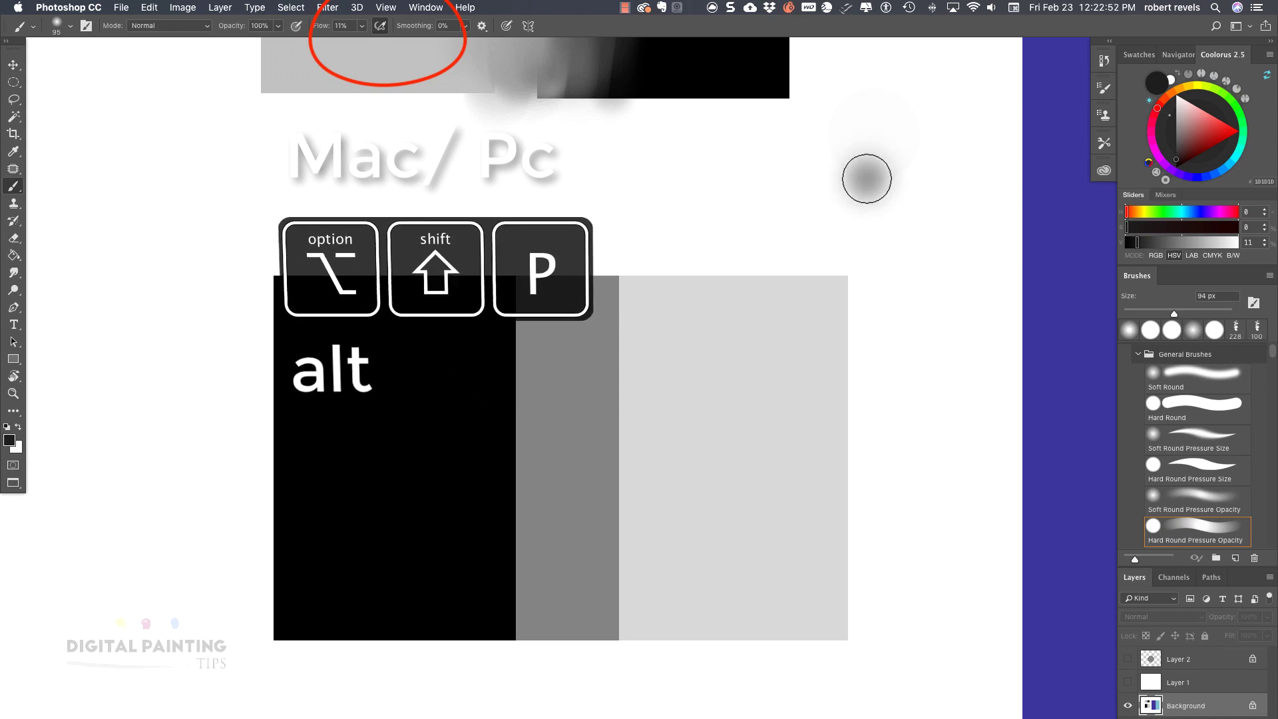
click(866, 178)
click(866, 178)
click(867, 178)
click(866, 177)
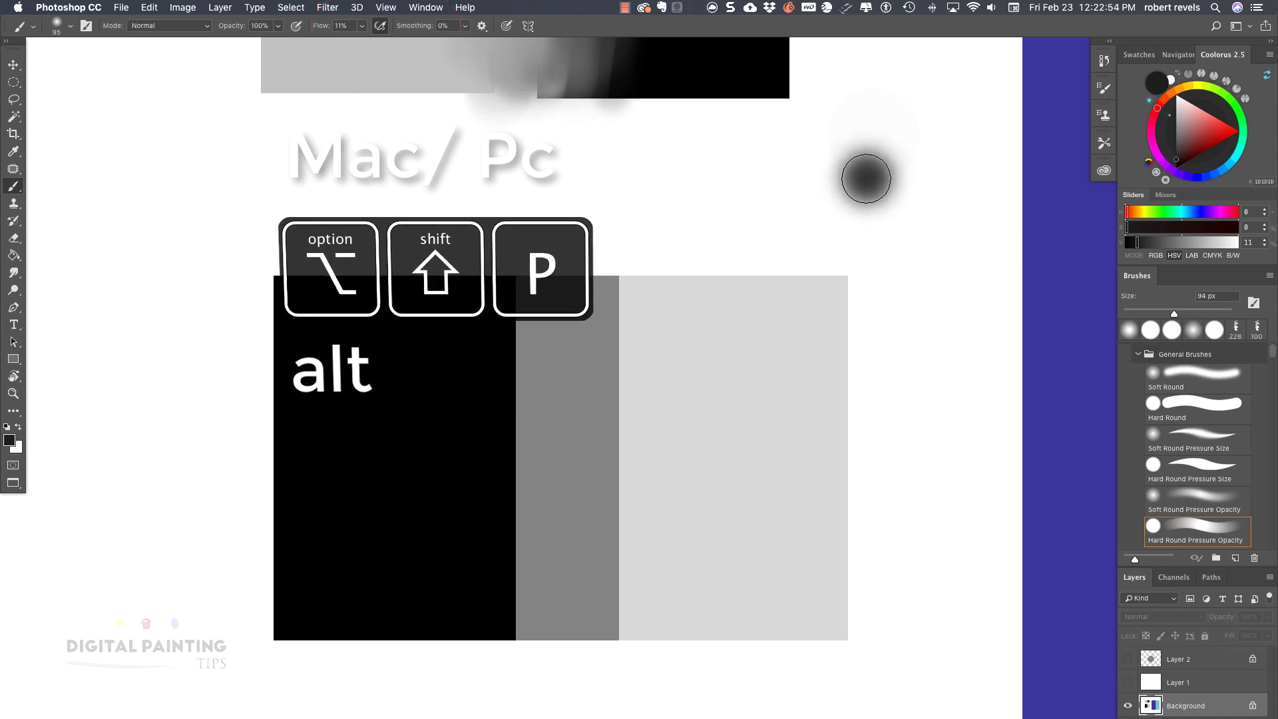
click(867, 177)
click(867, 178)
click(865, 177)
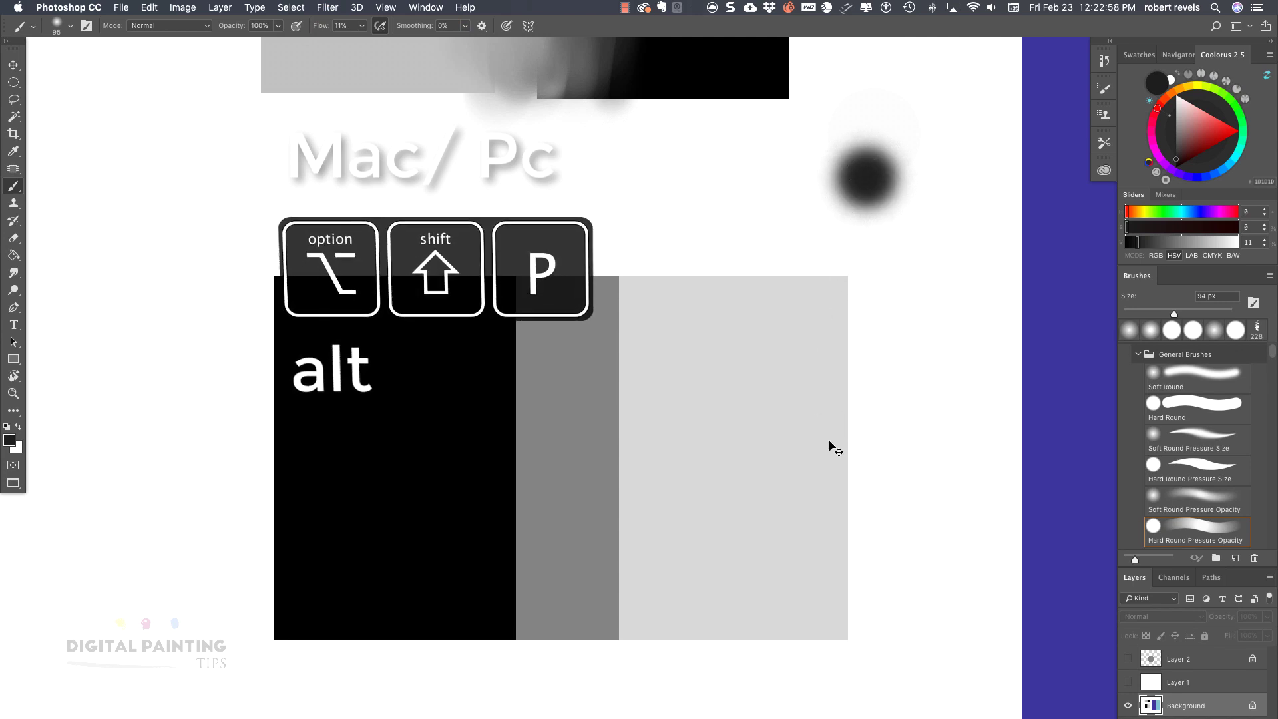
Undo the dark test spot and blend the black–gray boundary of the three-tone swatch with long vertical strokes of dark gray and sampled near-black.
key(super+alt+z)
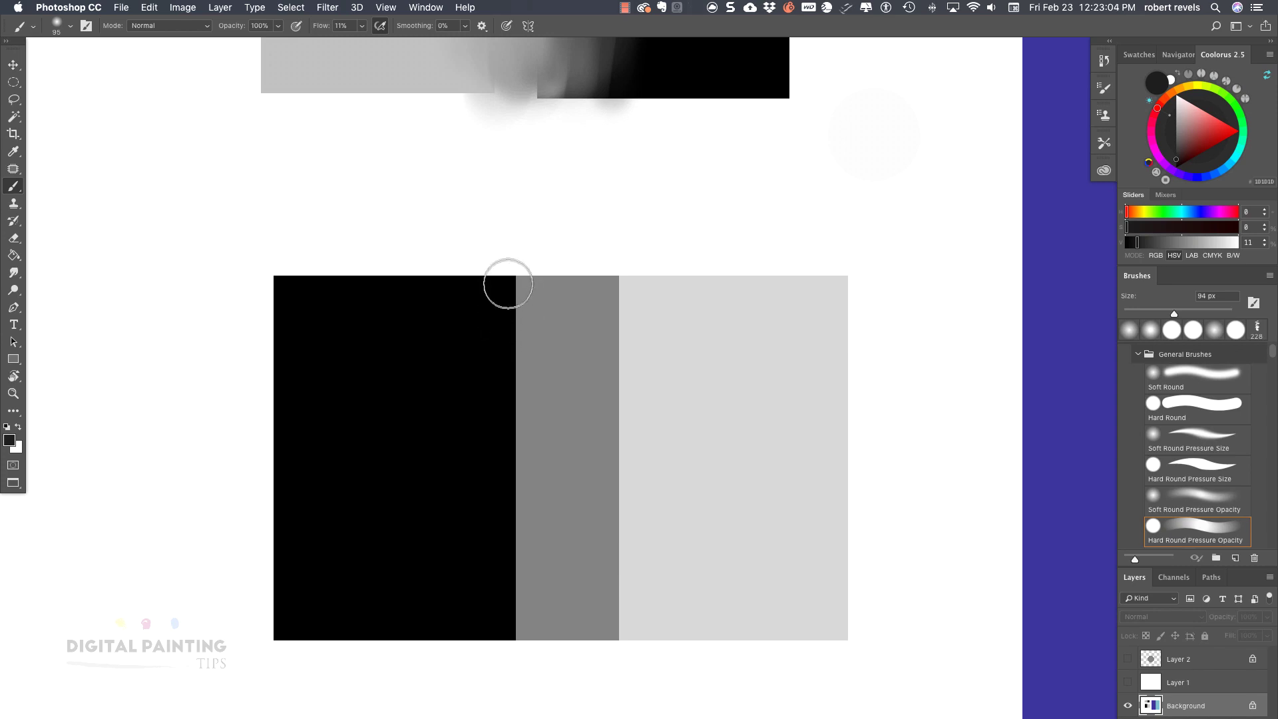
mouse_move(508, 266)
mouse_down()
mouse_move(500, 575)
mouse_move(501, 265)
mouse_move(494, 568)
mouse_move(505, 272)
mouse_move(499, 462)
mouse_move(502, 313)
mouse_move(517, 432)
mouse_up()
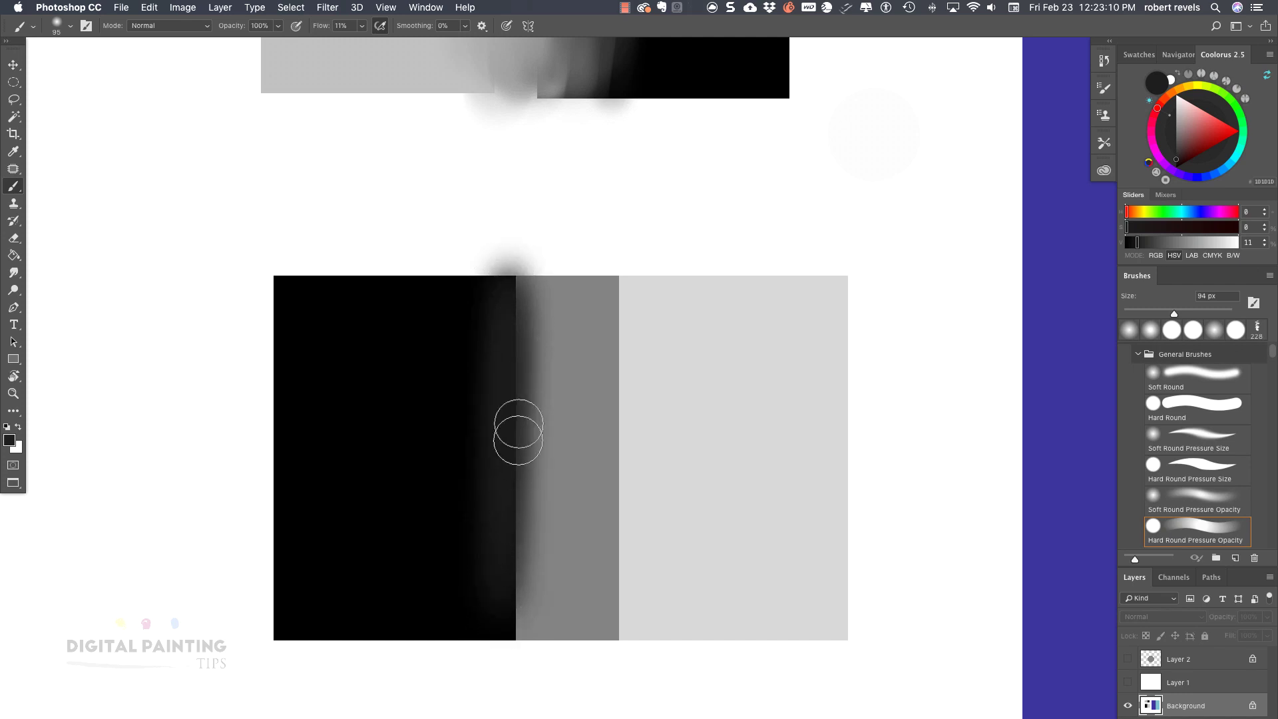
alt+click(476, 328)
mouse_move(491, 328)
mouse_down()
mouse_move(479, 610)
mouse_move(495, 311)
mouse_move(487, 605)
mouse_move(503, 334)
mouse_move(499, 561)
mouse_move(510, 274)
mouse_move(506, 651)
mouse_move(508, 269)
mouse_move(504, 668)
mouse_move(512, 229)
mouse_move(504, 673)
mouse_move(500, 287)
mouse_move(510, 658)
mouse_up()
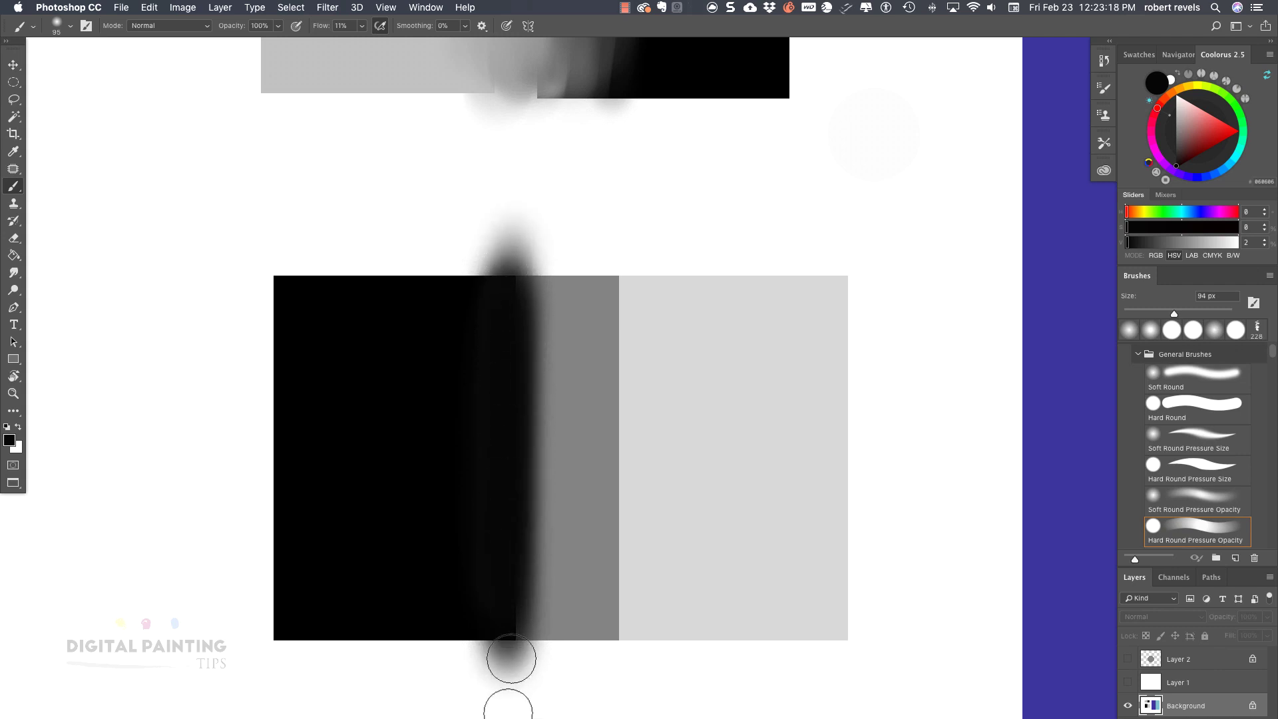
mouse_move(482, 548)
mouse_down()
mouse_move(525, 69)
mouse_move(496, 542)
mouse_move(518, 696)
mouse_move(516, 614)
mouse_up()
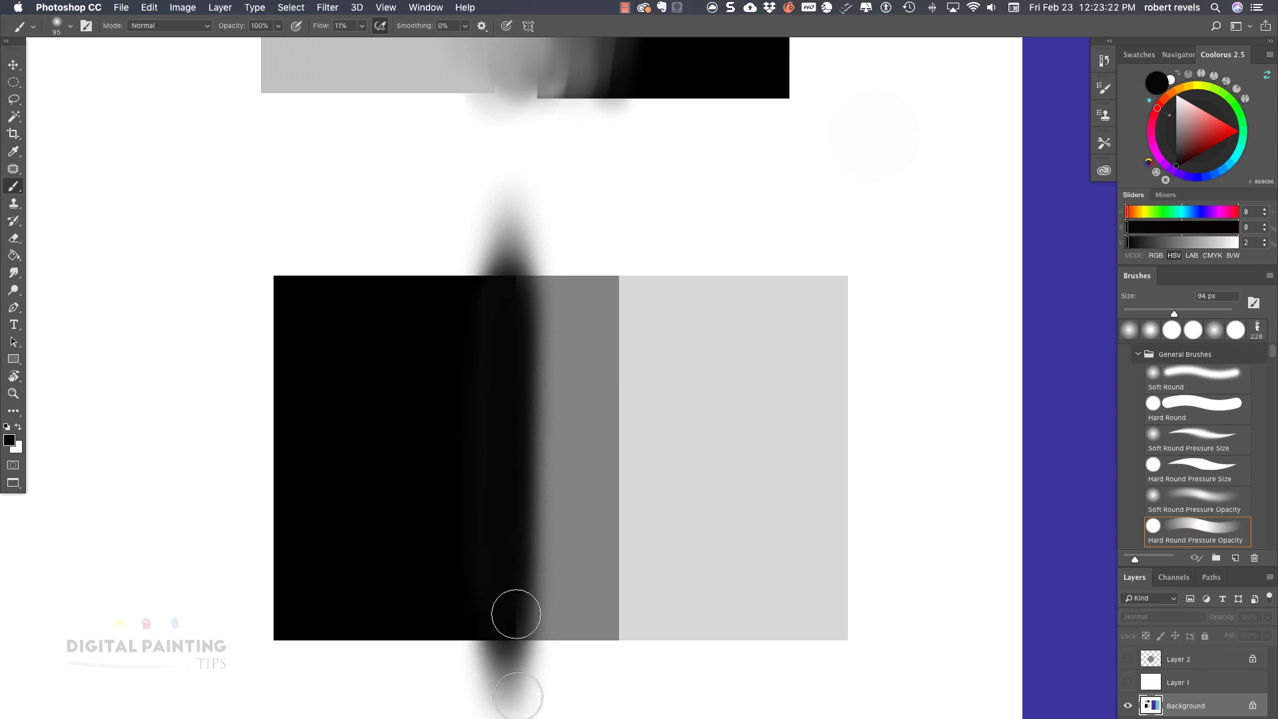
Sample the mid gray and soften the gray side of the dark transition with long vertical strokes.
alt+click(573, 373)
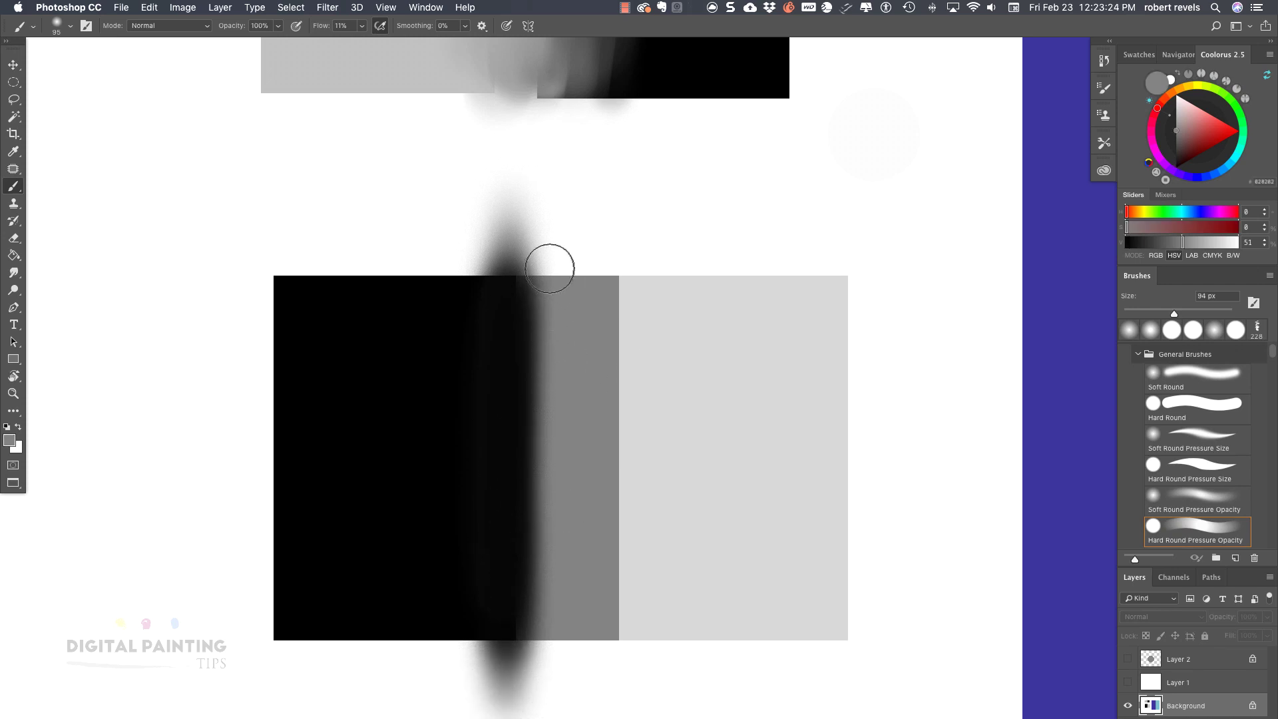
drag(541, 257, 516, 639)
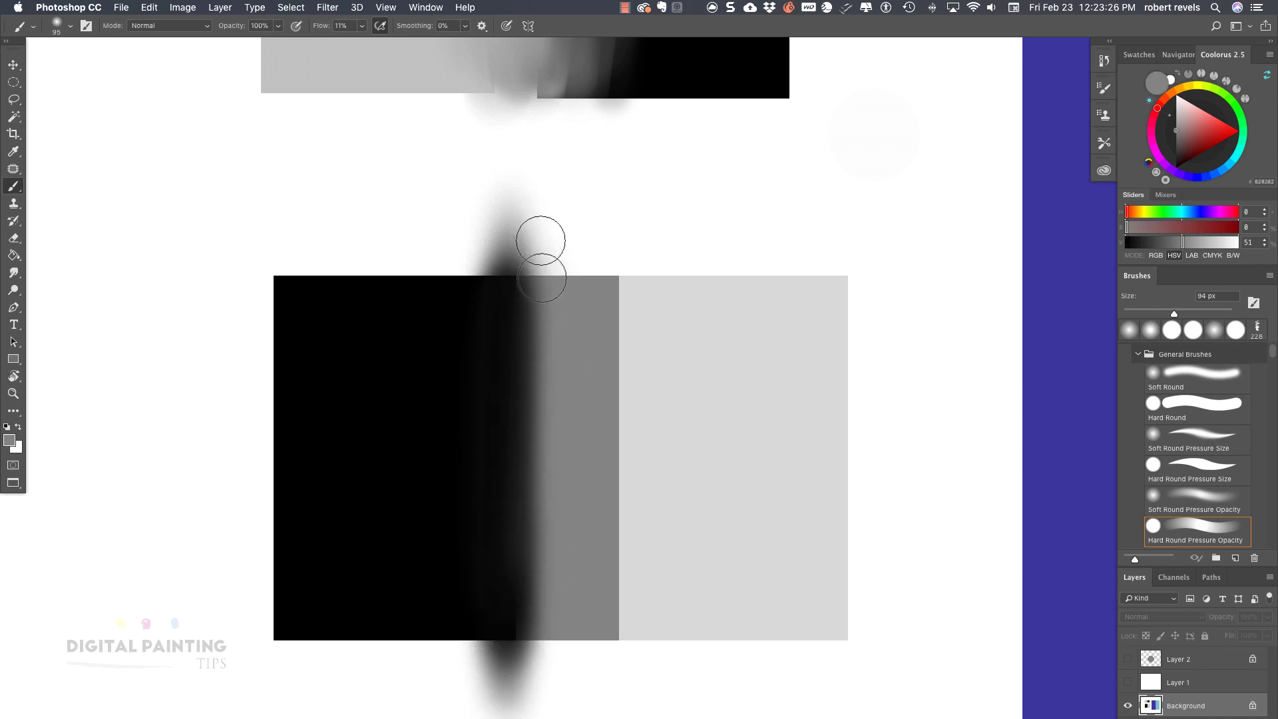
drag(540, 240, 516, 632)
drag(525, 228, 545, 618)
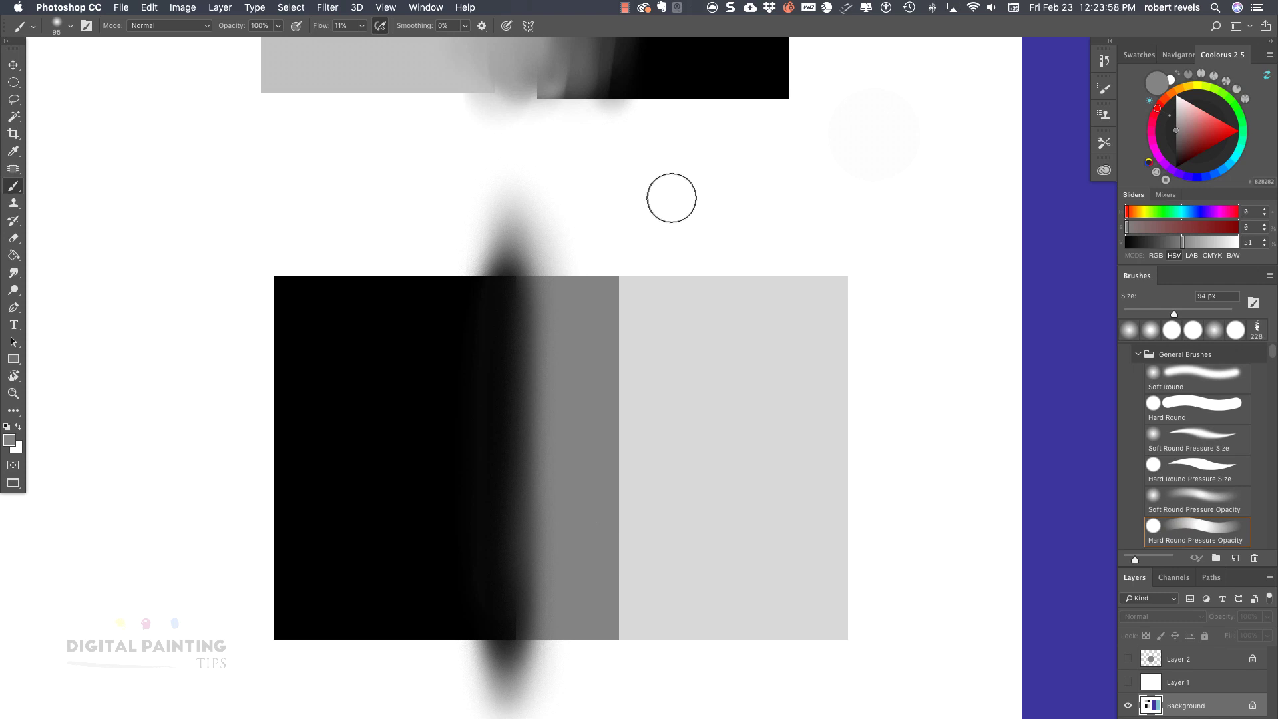
Reduce the brush size to 27 px and sample the light and mid grays on both sides of their boundary to compare them.
mouse_move(670, 197)
mouse_down()
mouse_move(657, 445)
mouse_move(660, 408)
mouse_move(686, 415)
mouse_move(666, 426)
mouse_up()
drag(667, 379, 676, 378)
alt+click(649, 374)
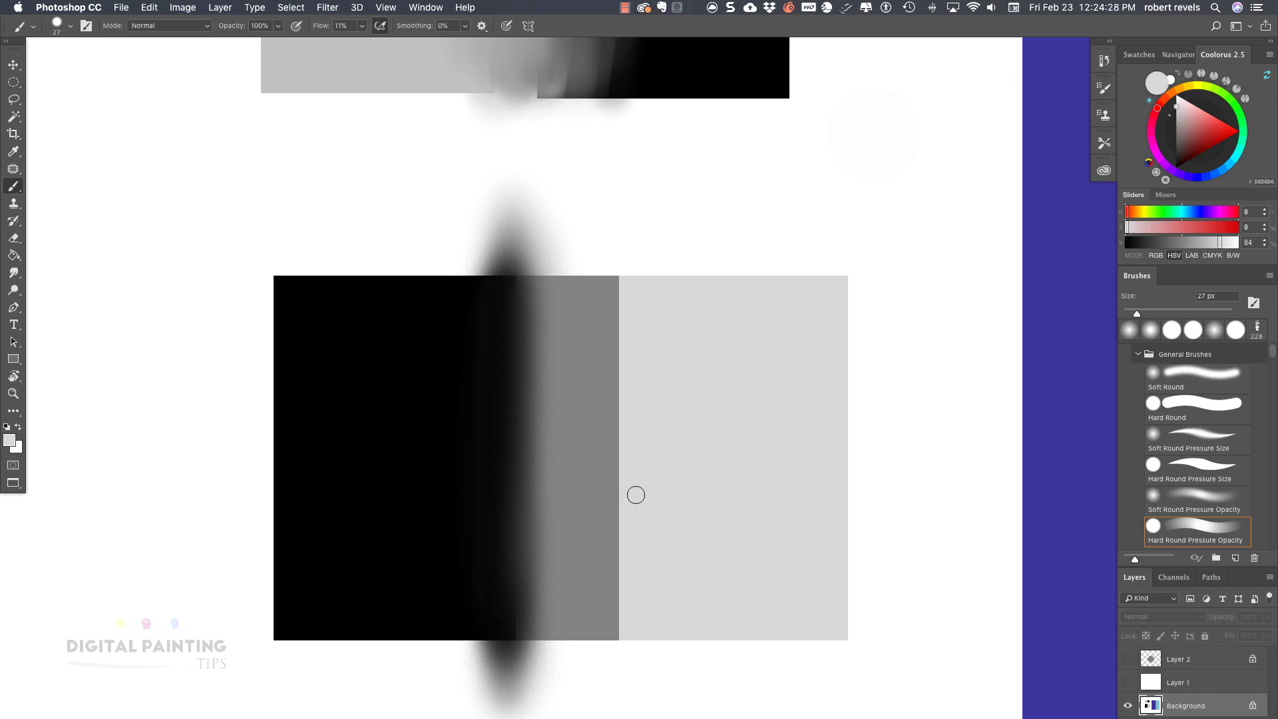
alt+click(605, 445)
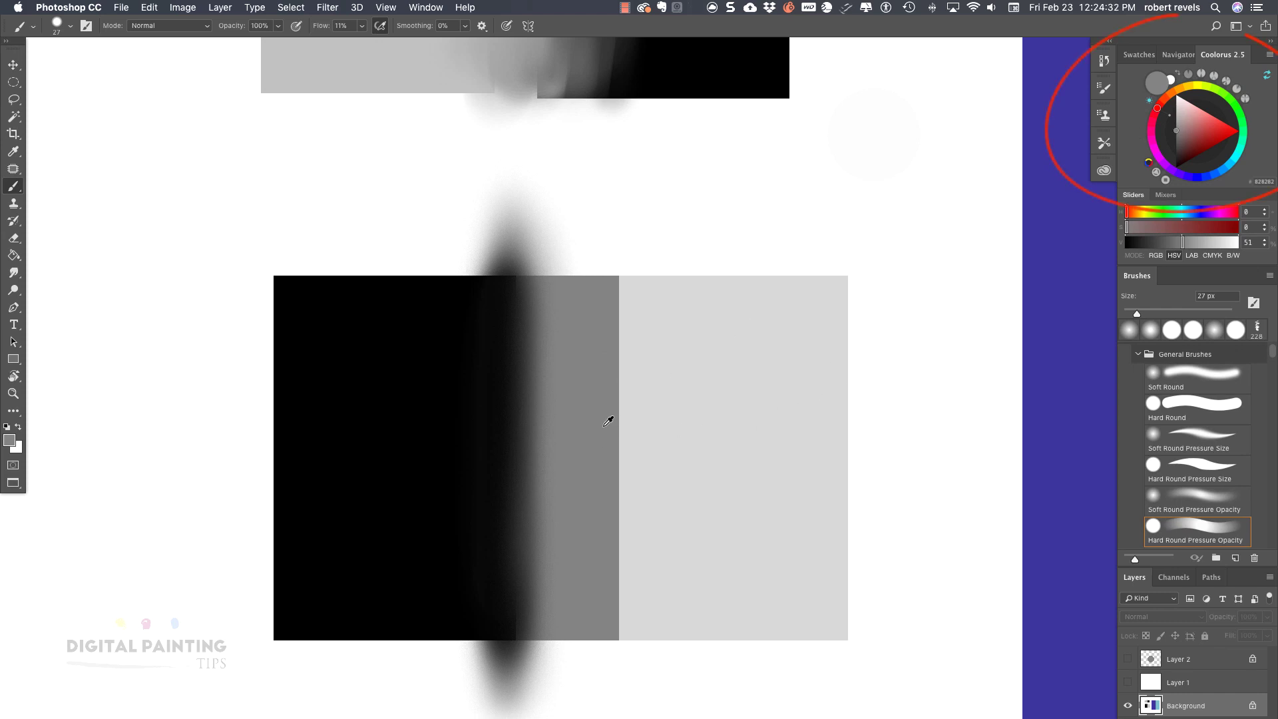
alt+click(588, 431)
alt+click(670, 408)
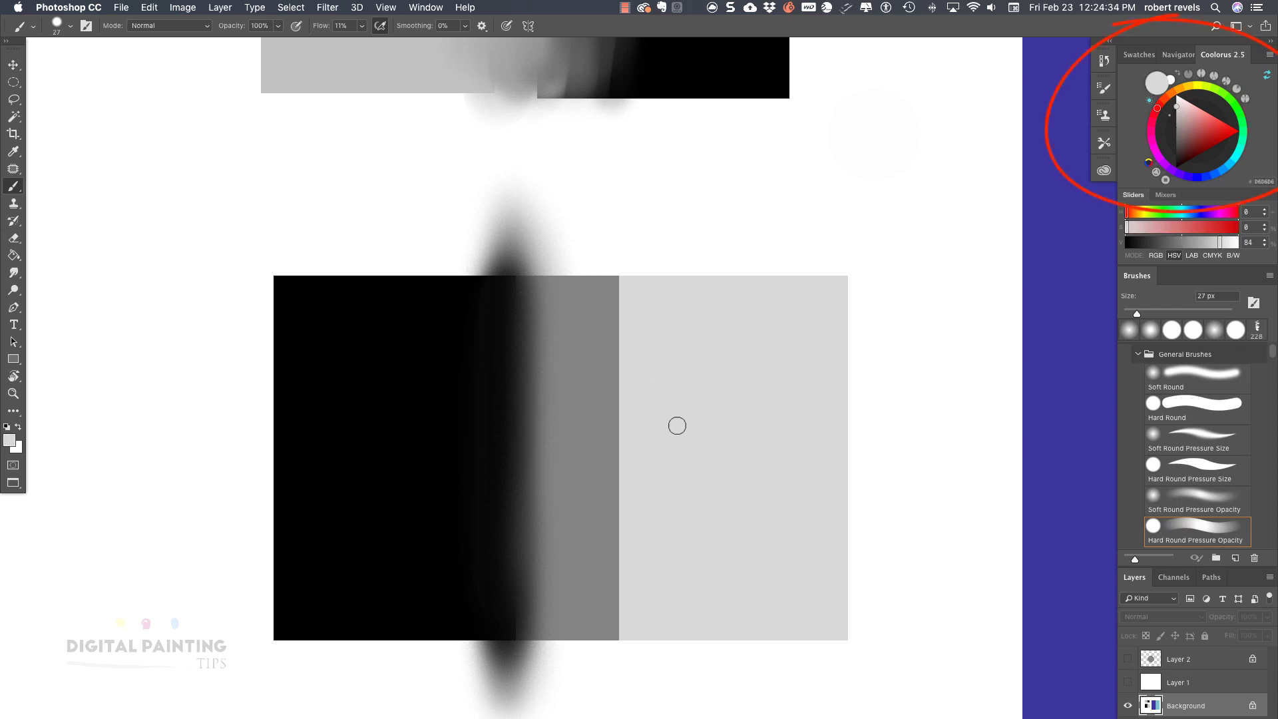
Pick a gray of 65% brightness and paint a vertical strip over the boundary between the mid and light grays.
click(1176, 120)
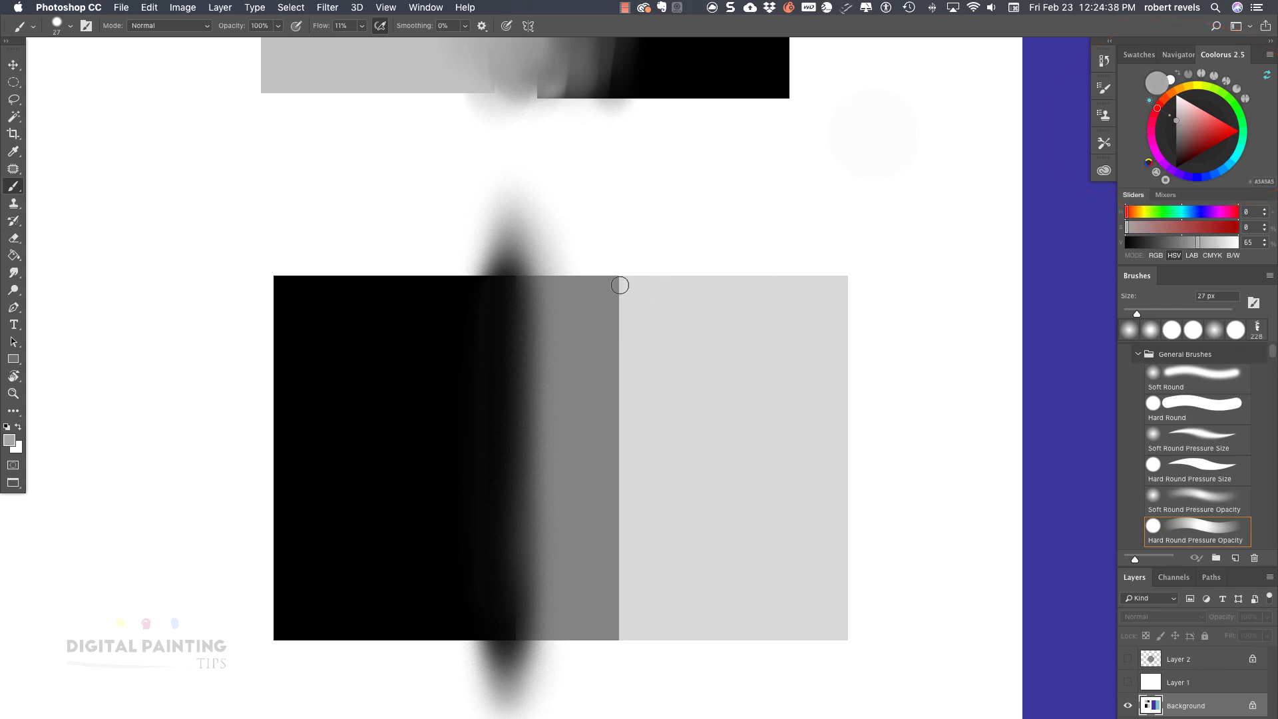
mouse_move(619, 302)
mouse_down()
mouse_move(619, 402)
mouse_move(621, 273)
mouse_move(617, 565)
mouse_up()
drag(619, 277, 614, 633)
drag(617, 273, 614, 649)
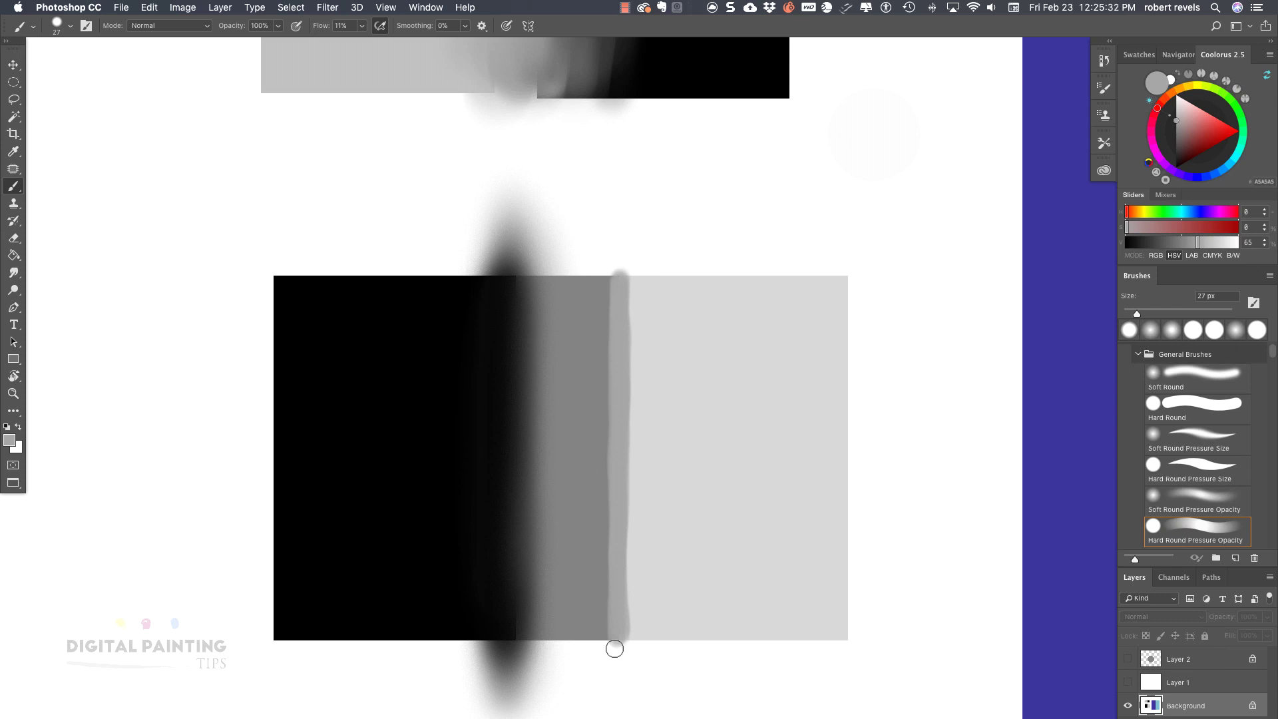
Pick a gray of 77% brightness and paint along the strip's light-gray edge with a 25 px brush.
click(1174, 117)
click(1175, 111)
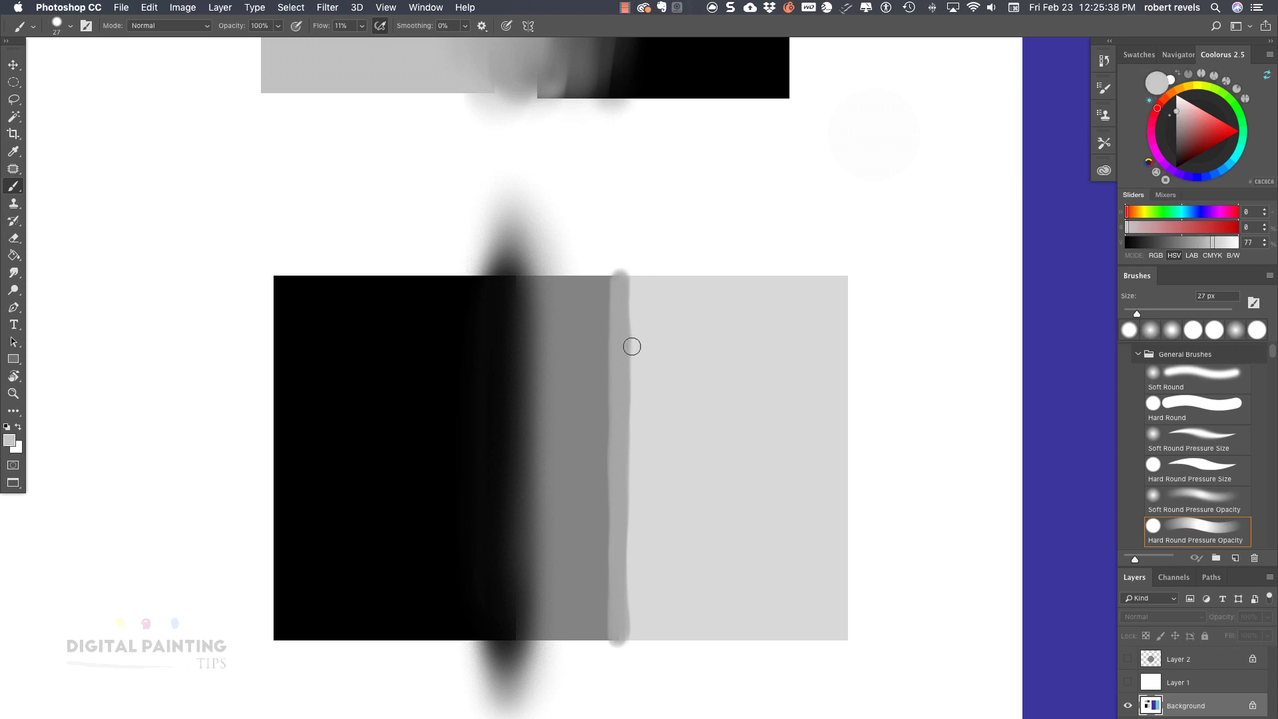
key(bracketleft)
mouse_move(629, 324)
mouse_down()
mouse_move(631, 294)
mouse_move(623, 656)
mouse_up()
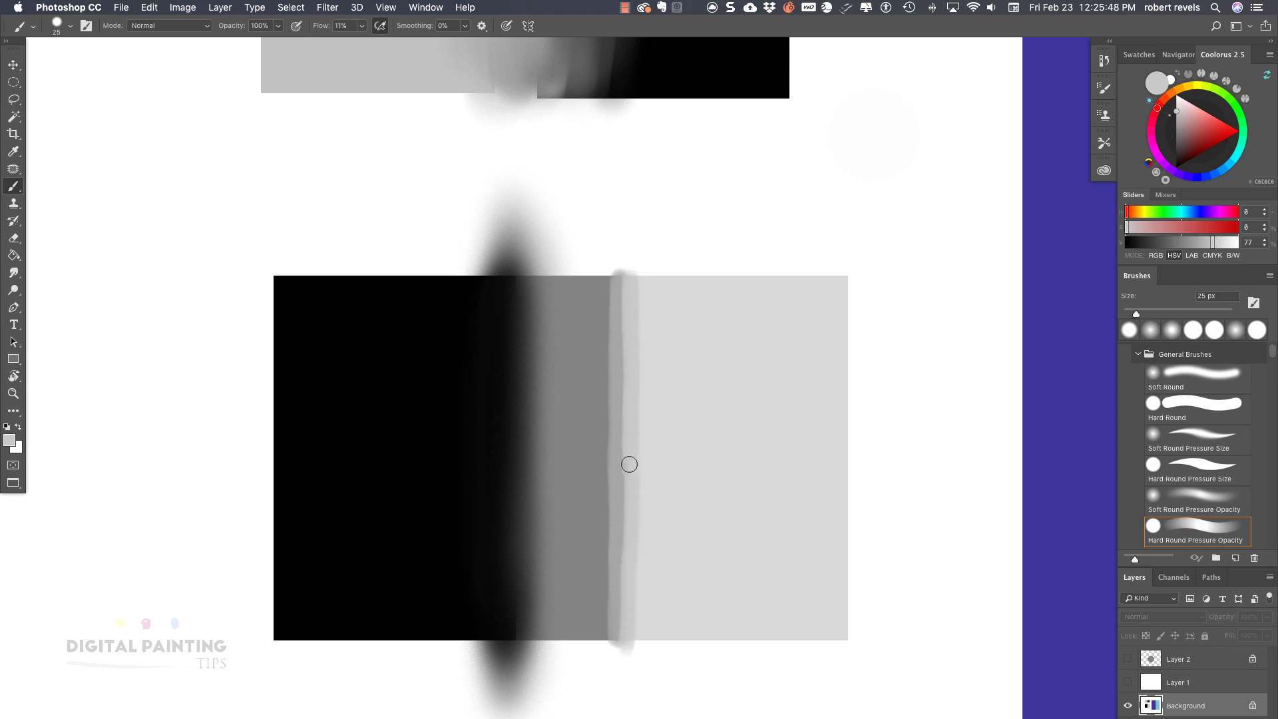
drag(625, 633, 629, 660)
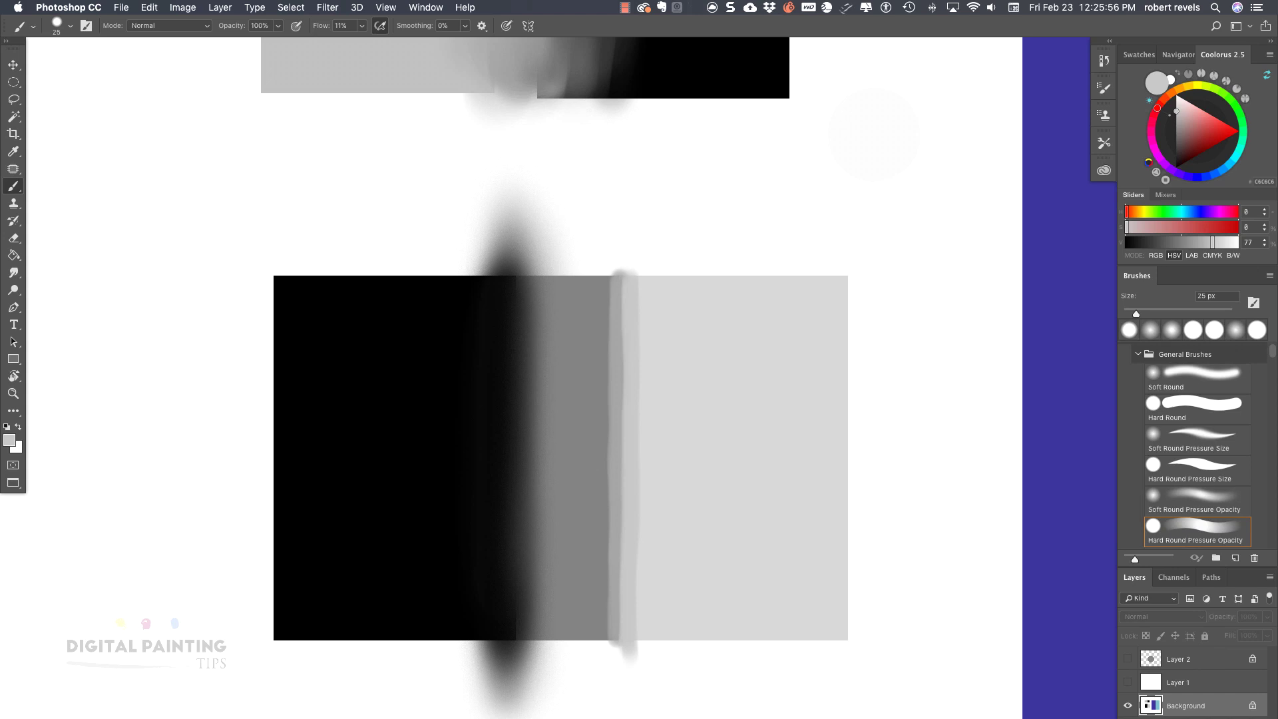
Sample the intermediate strip, darken the color to 55% brightness and paint a vertical stroke along the strip's mid-gray edge.
alt+click(615, 332)
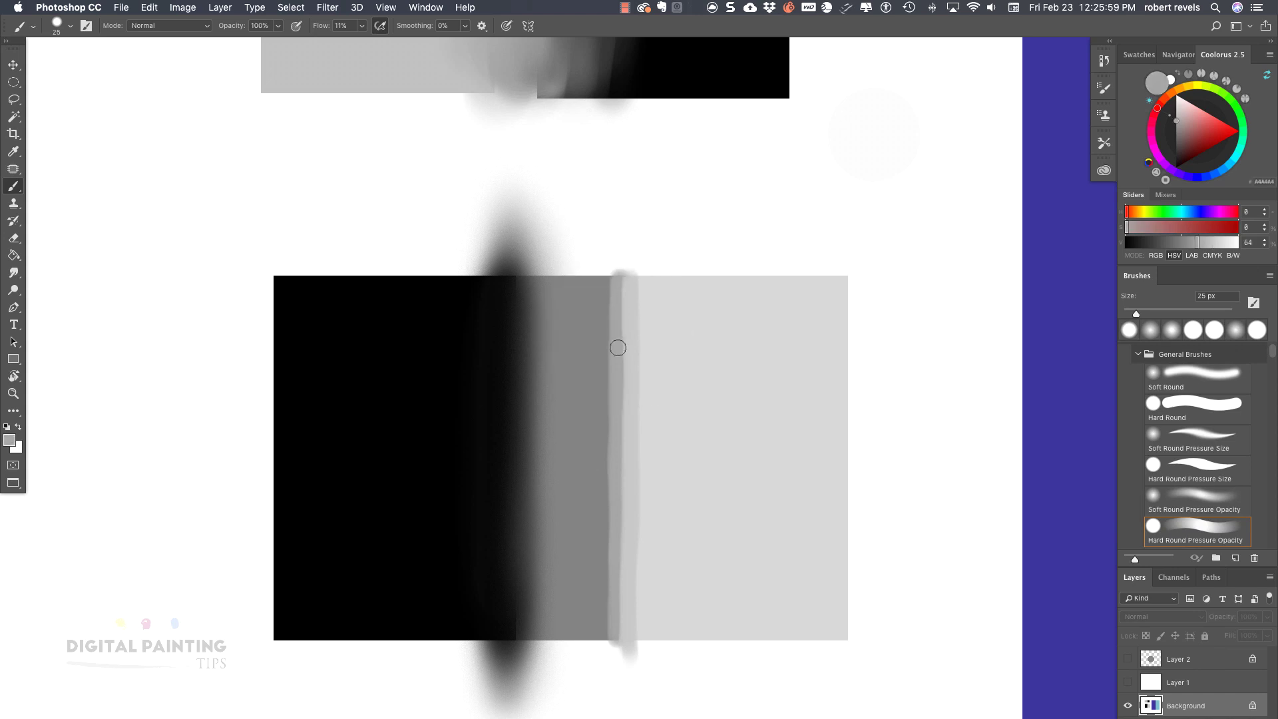
click(1174, 128)
click(1175, 128)
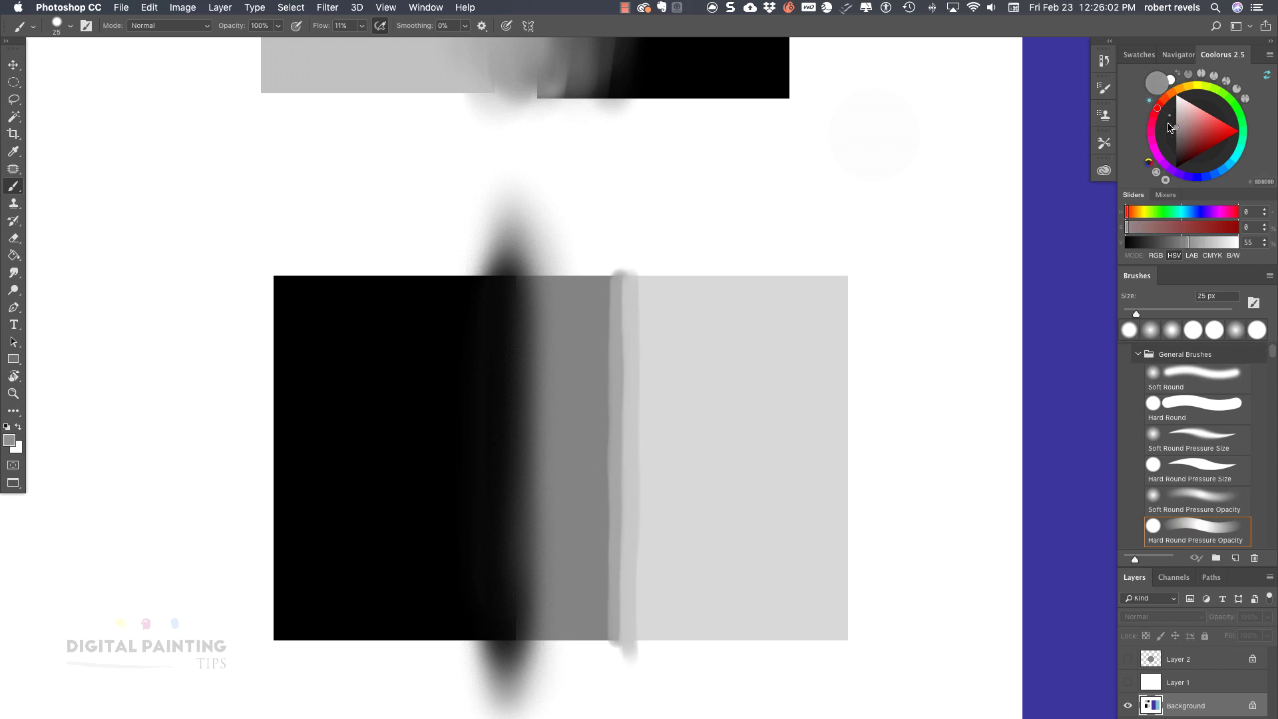
drag(609, 276, 604, 693)
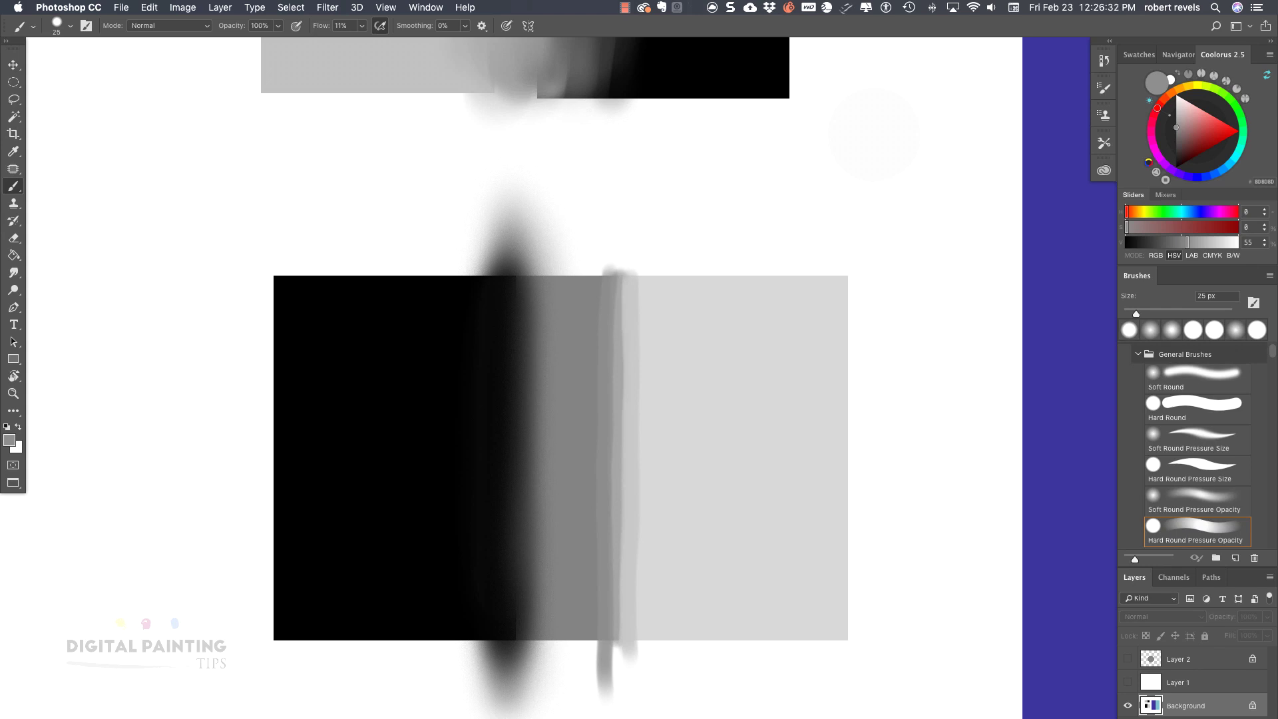
Go to the blue and teal swatch and select the first Digital Painting Tips mixer brush in the DPT Blenders group.
drag(895, 581, 644, 610)
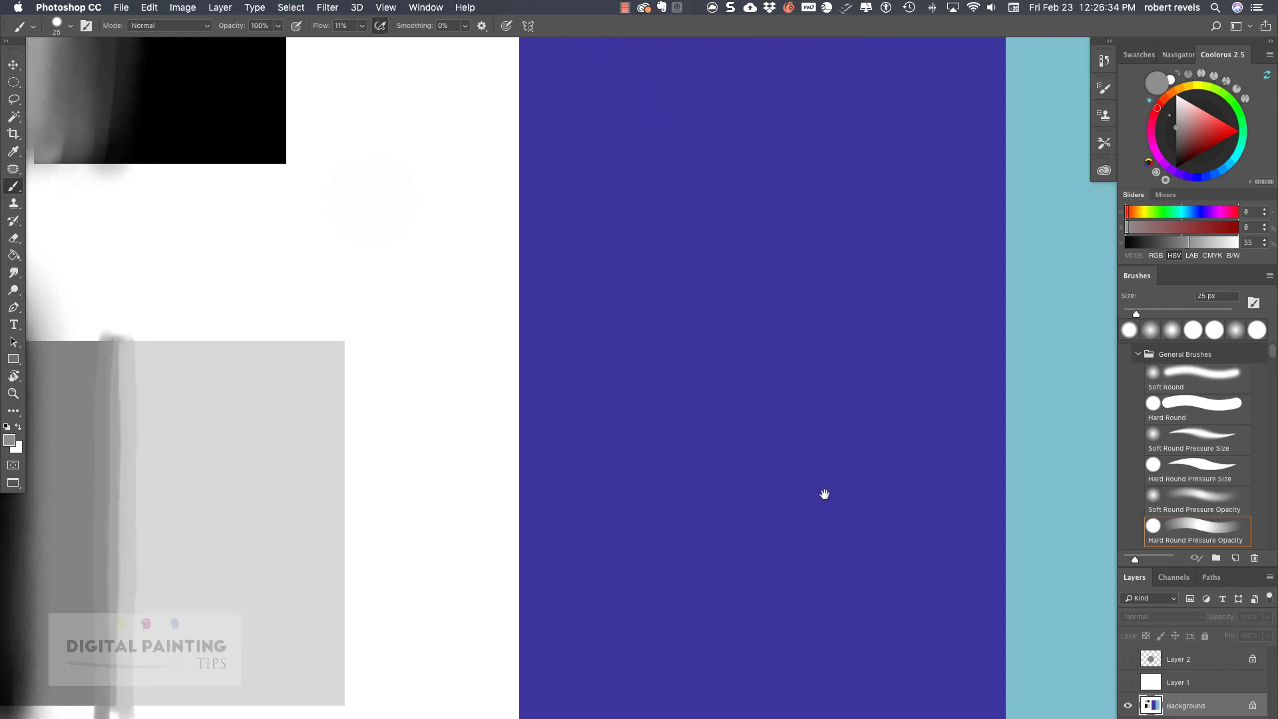
mouse_move(722, 614)
mouse_down()
mouse_move(719, 590)
mouse_move(812, 373)
mouse_move(782, 428)
mouse_move(762, 422)
mouse_up()
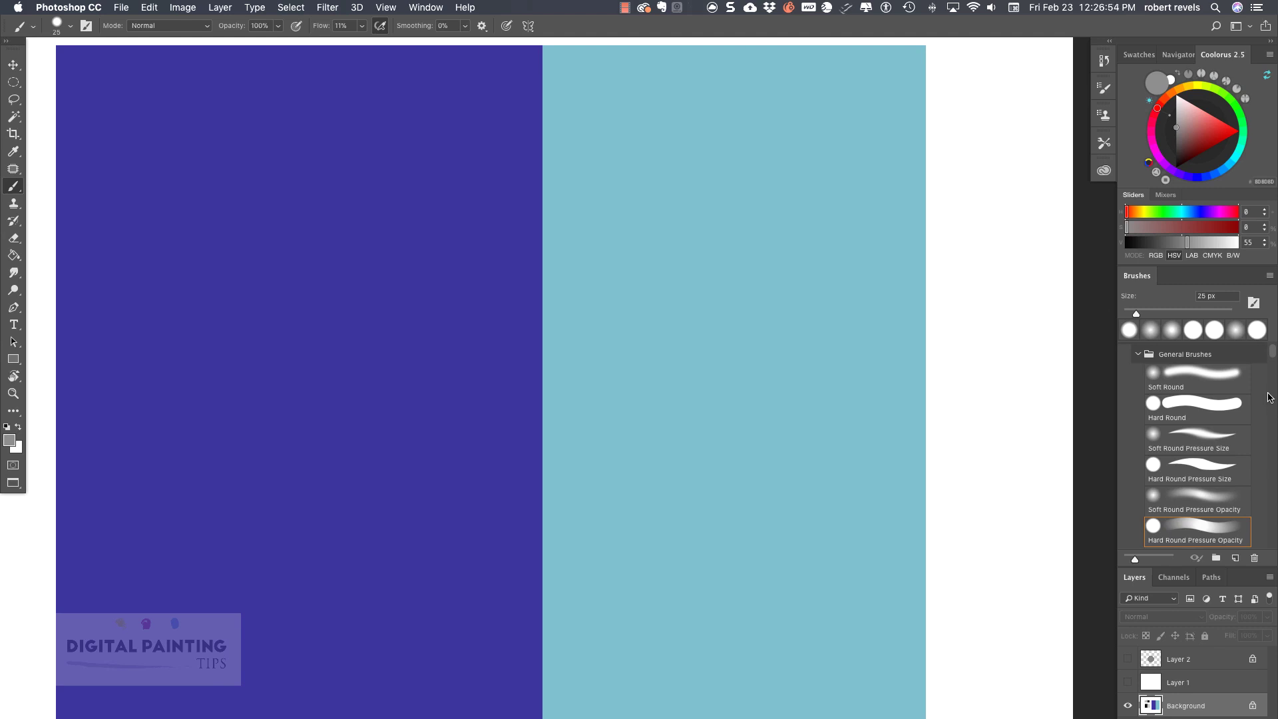
click(1138, 355)
click(1234, 459)
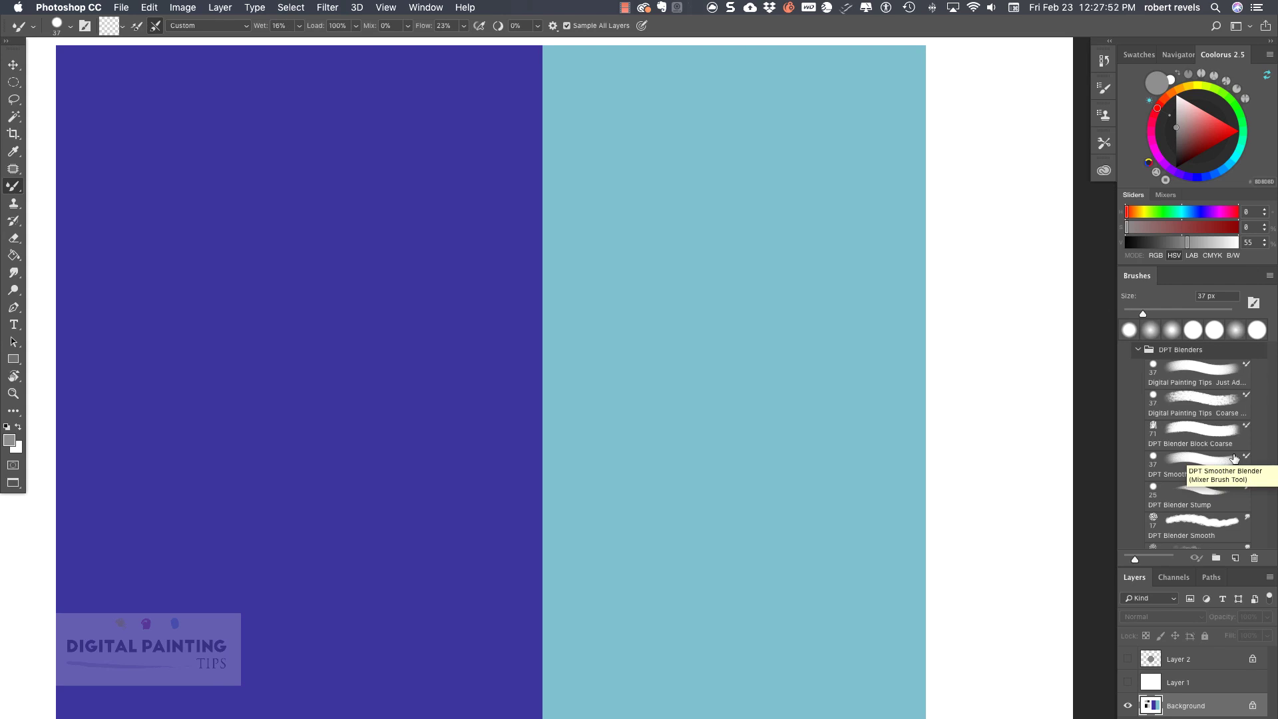
key(shift+b)
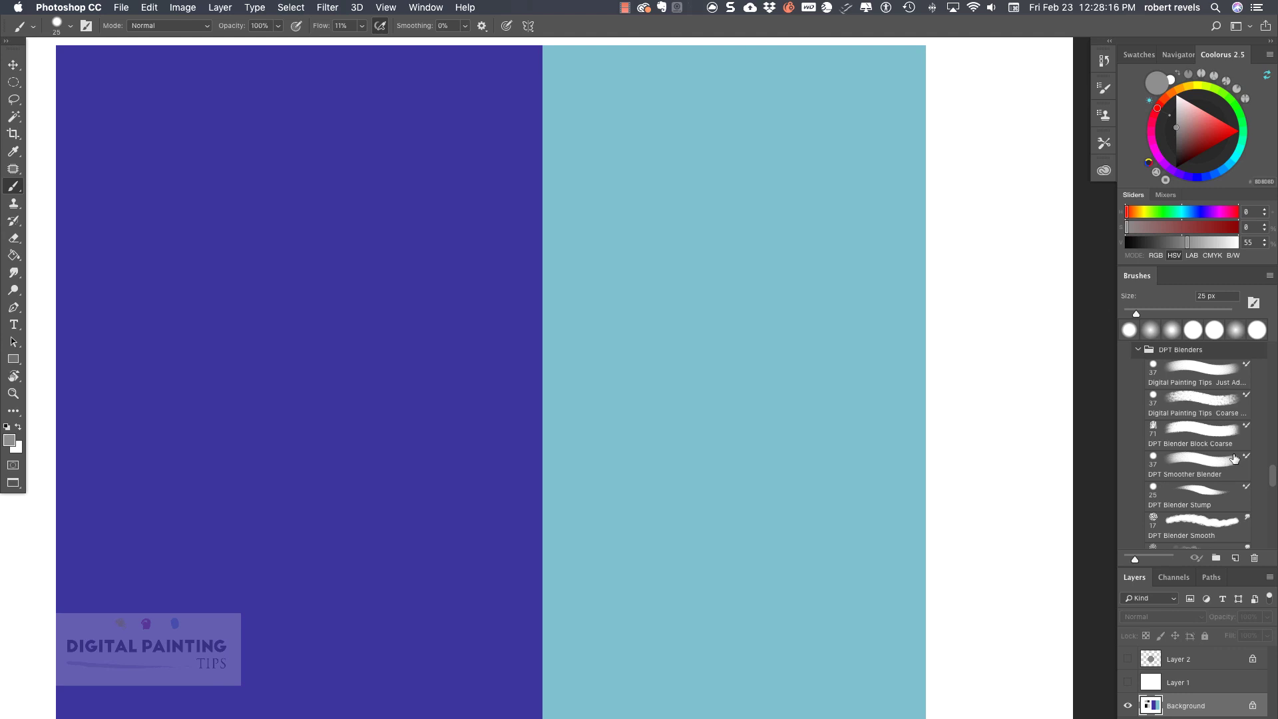
click(1213, 372)
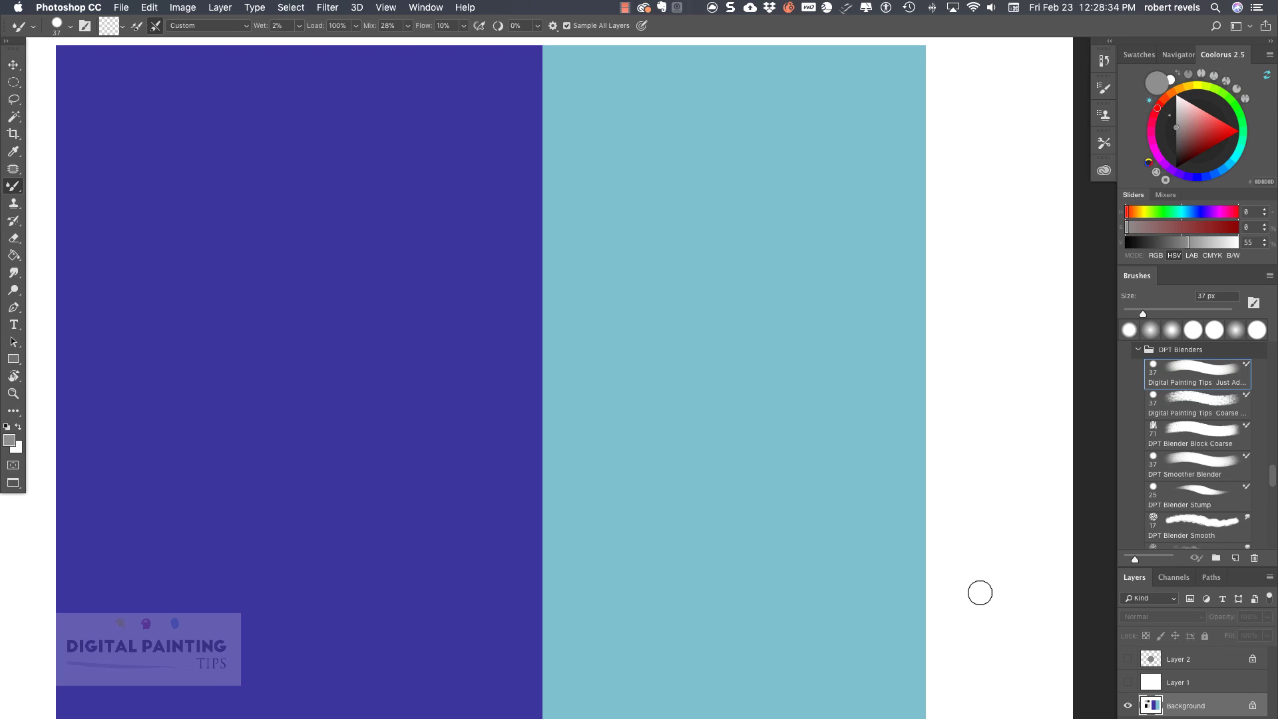
drag(628, 422, 573, 134)
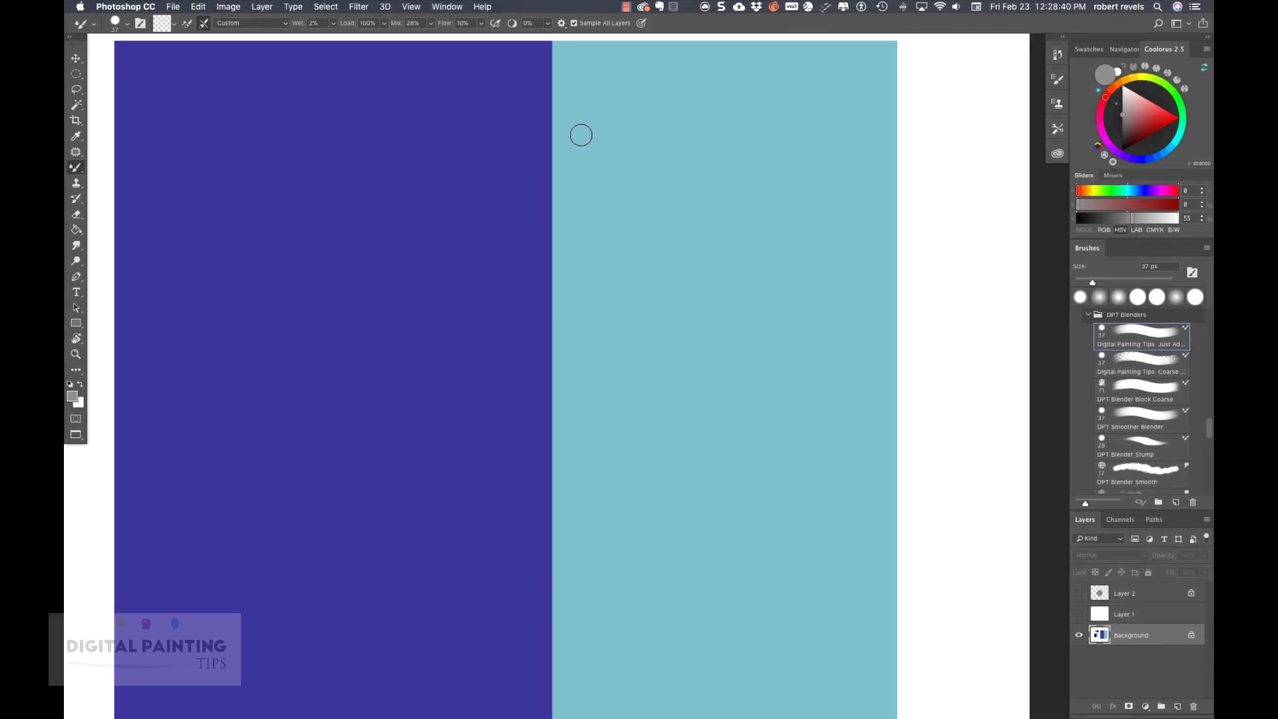
Add a new layer above the Background and blend the upper blue–teal boundary with mixer brush strokes along and across it.
click(1176, 706)
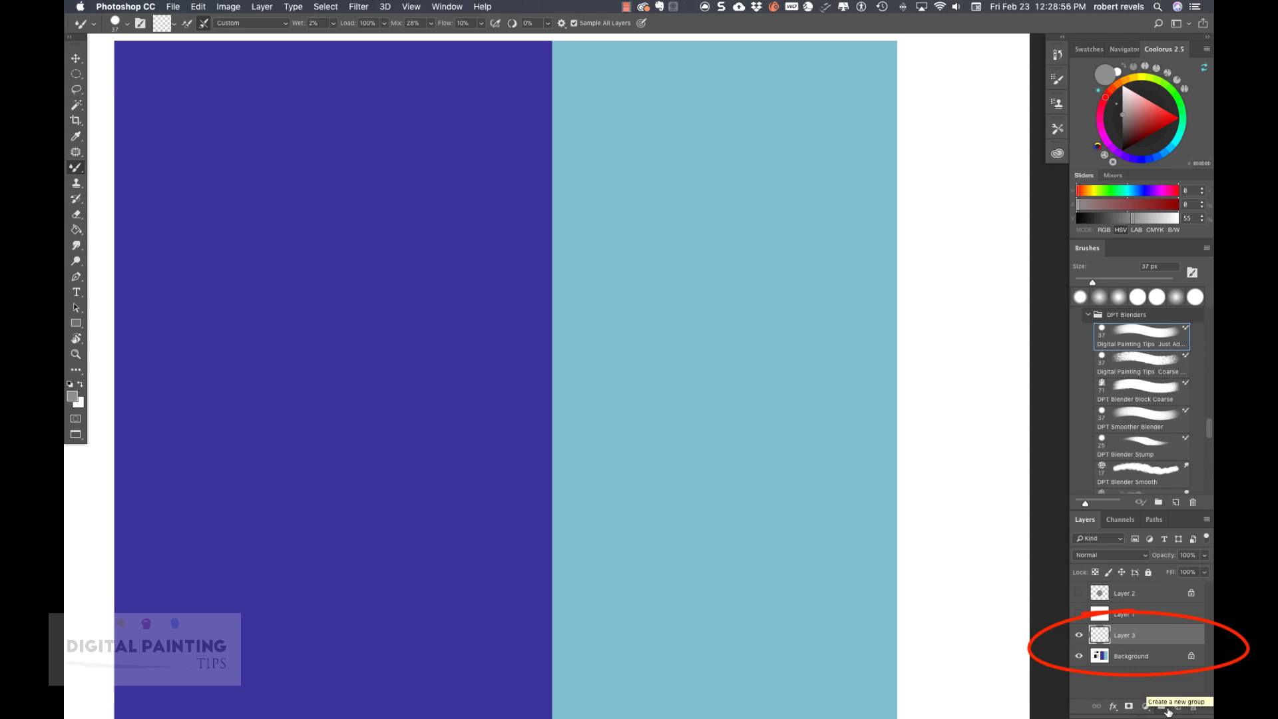
mouse_move(550, 50)
mouse_down()
mouse_move(543, 192)
mouse_move(547, 37)
mouse_move(552, 221)
mouse_move(547, 48)
mouse_move(553, 211)
mouse_move(551, 52)
mouse_move(543, 170)
mouse_move(539, 81)
mouse_move(537, 119)
mouse_up()
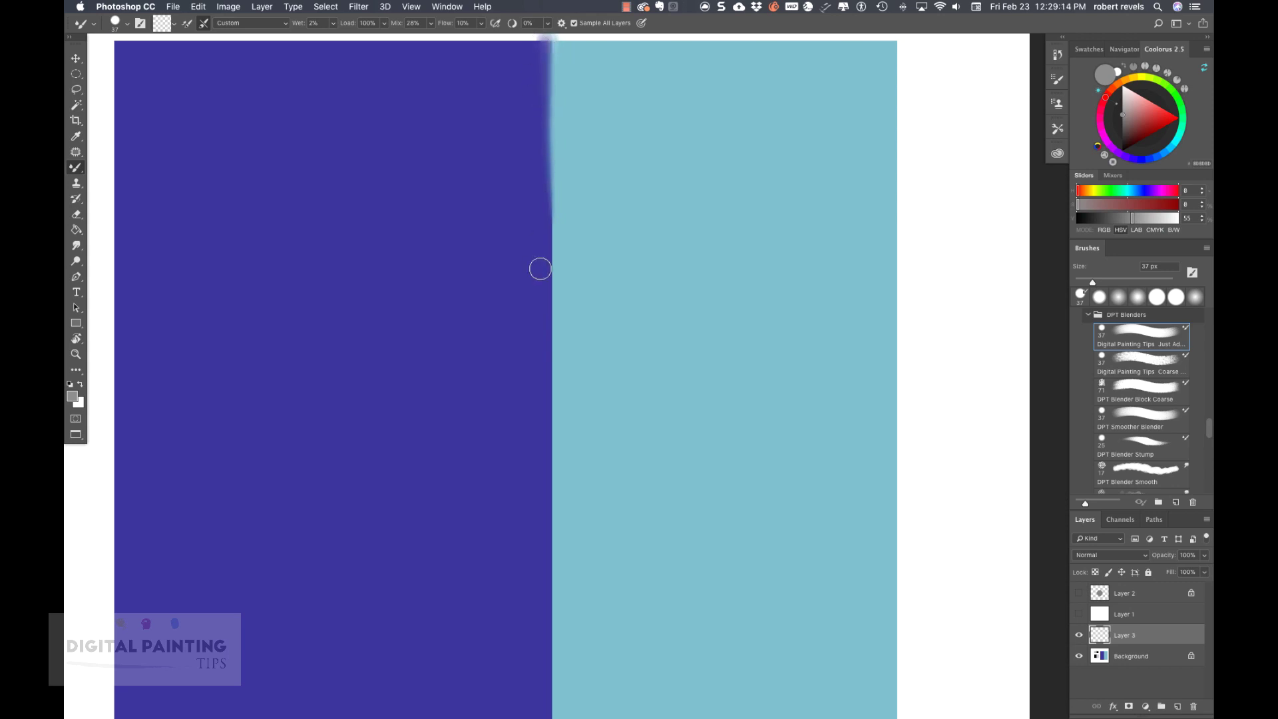
click(1058, 80)
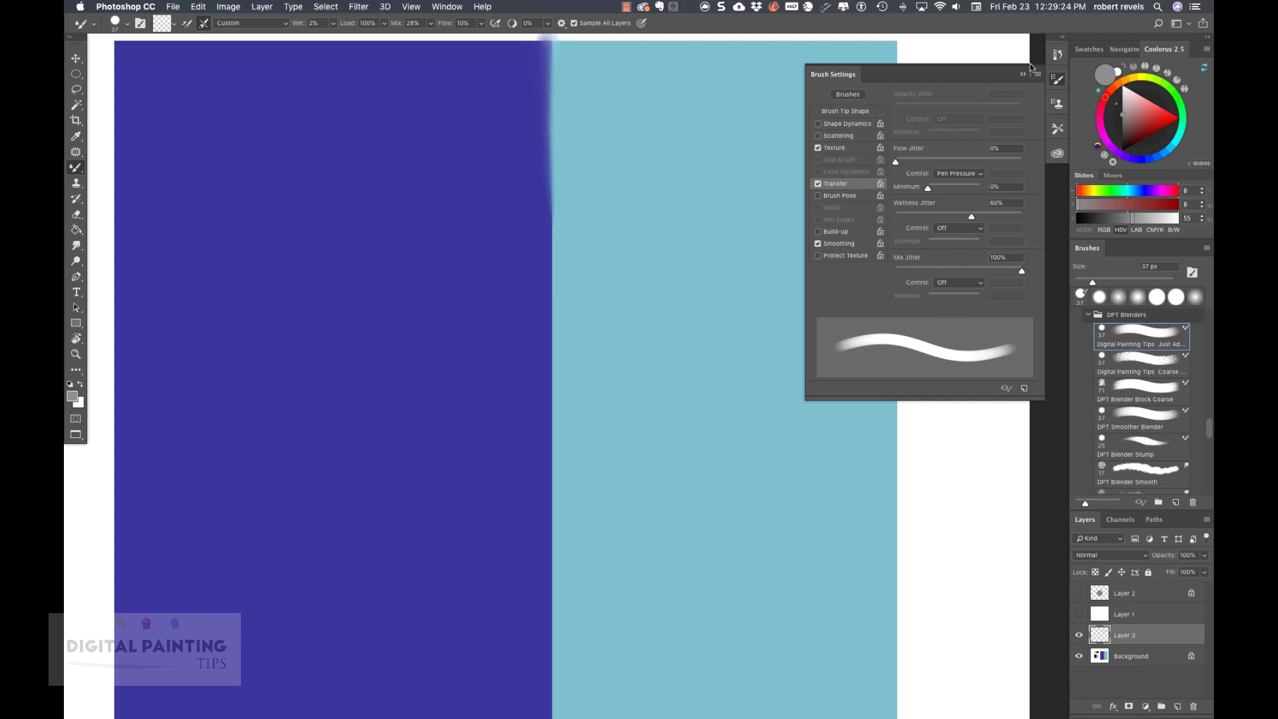
click(842, 73)
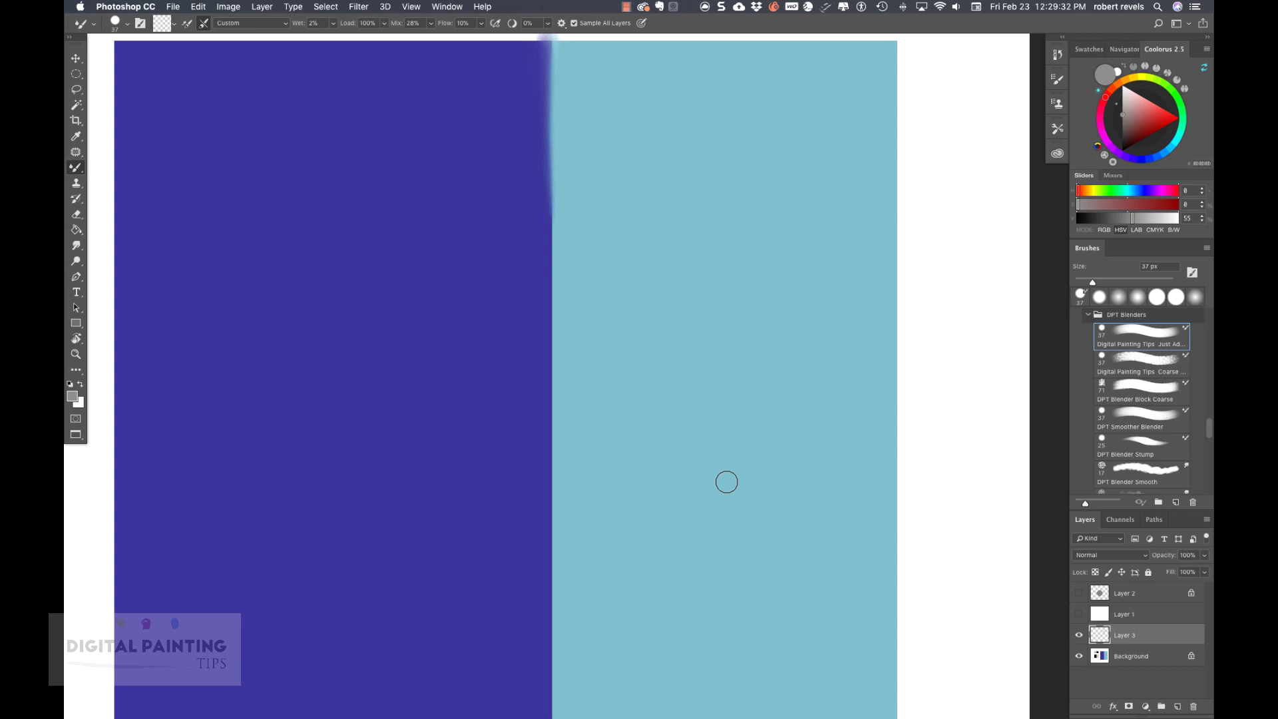
mouse_move(534, 280)
mouse_down()
mouse_move(584, 283)
mouse_move(509, 289)
mouse_move(595, 285)
mouse_move(531, 298)
mouse_move(575, 300)
mouse_move(524, 314)
mouse_move(582, 313)
mouse_move(545, 318)
mouse_move(582, 330)
mouse_move(543, 351)
mouse_up()
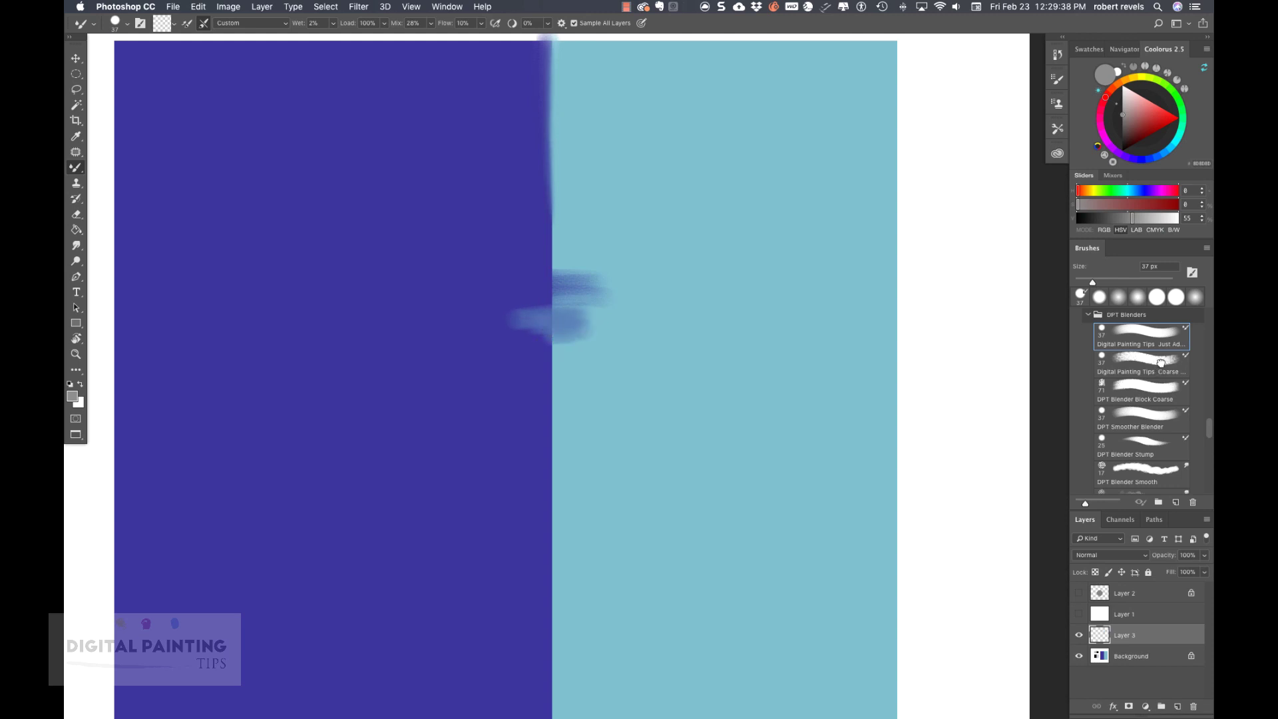
Switch to the Digital Painting Tips Coarse mixer brush in the DPT Blenders group.
click(1156, 363)
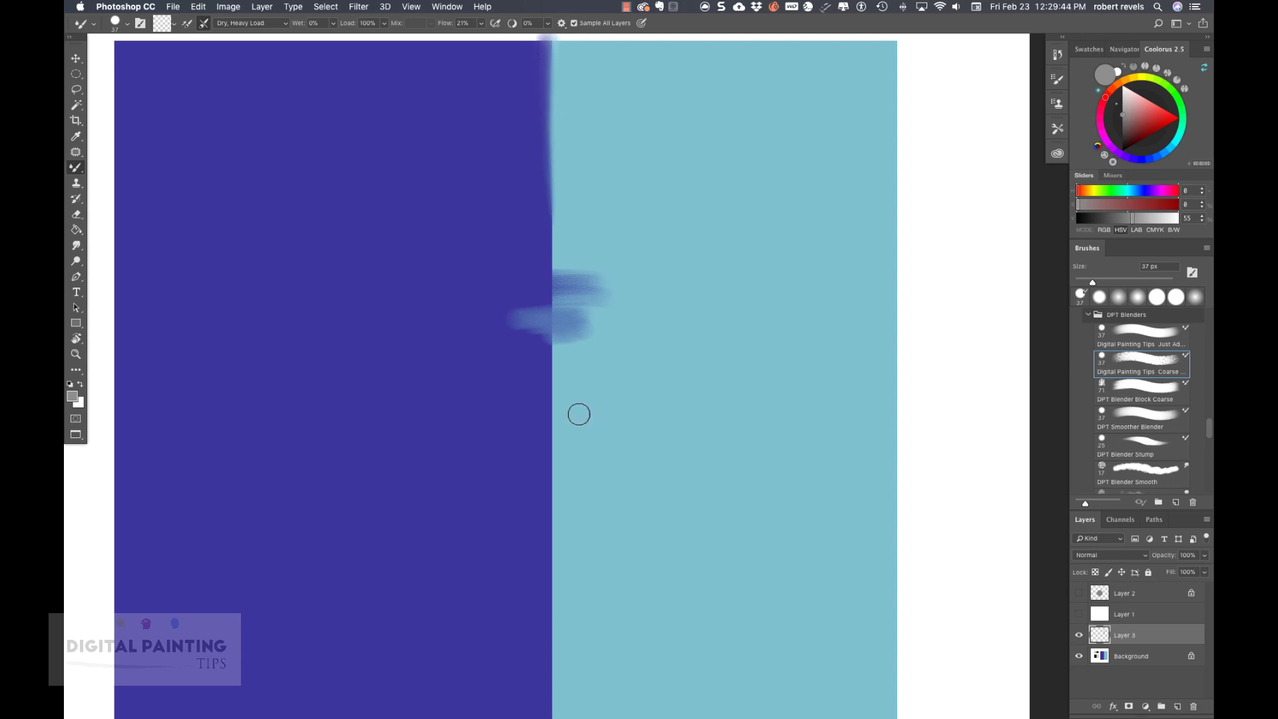
Try vertical strokes of the coarse blender along the middle of the blue–teal boundary, and undo them.
drag(548, 344, 541, 481)
drag(547, 324, 547, 449)
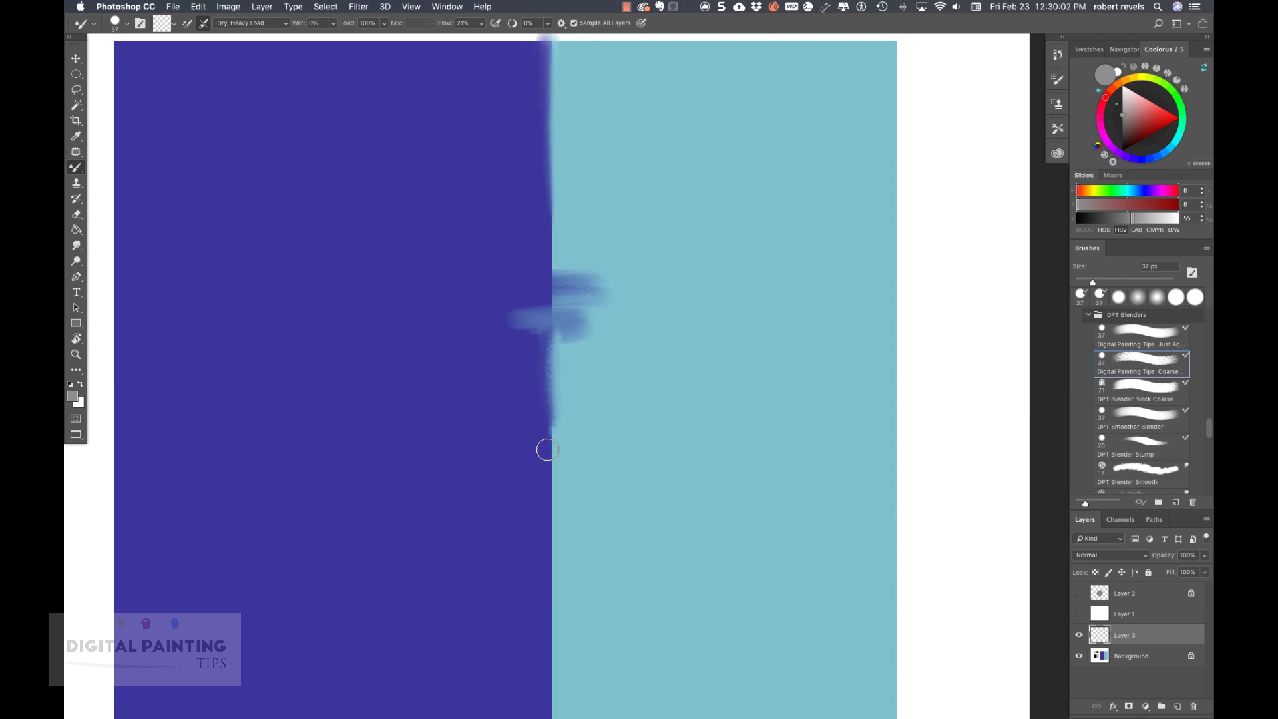
key(super+z)
key(super+z)
key(super+z)
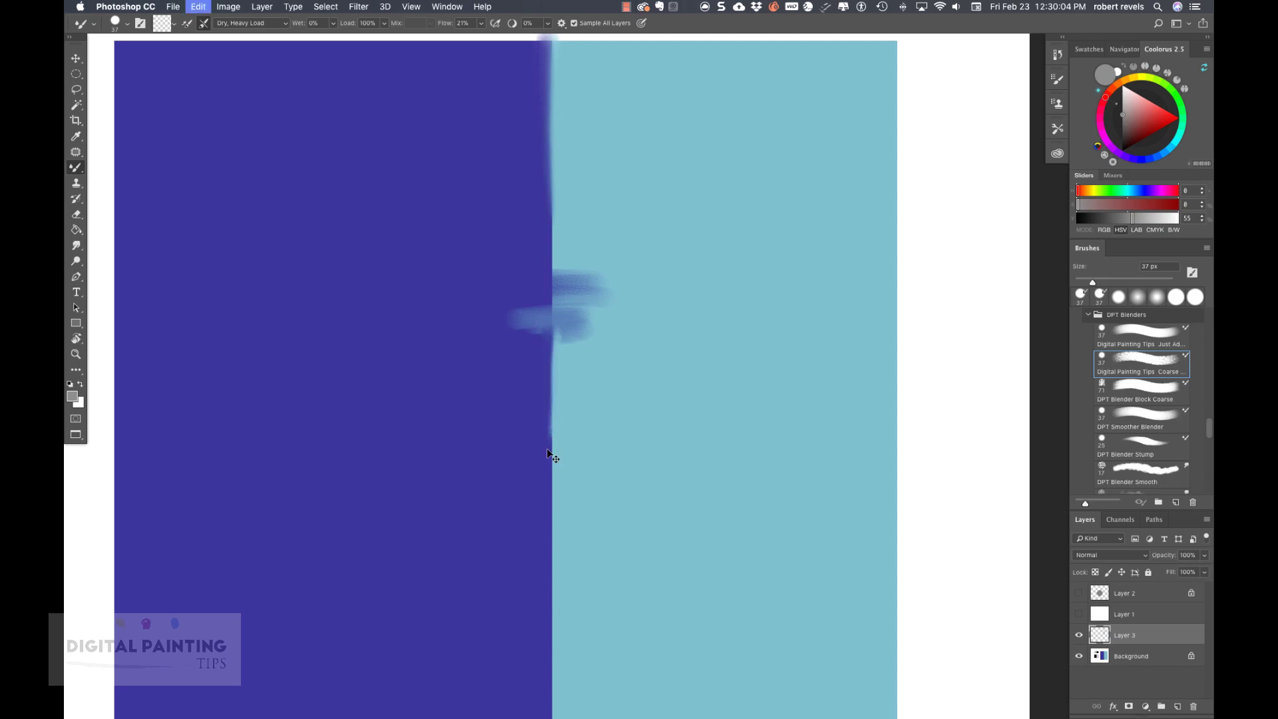
key(super+z)
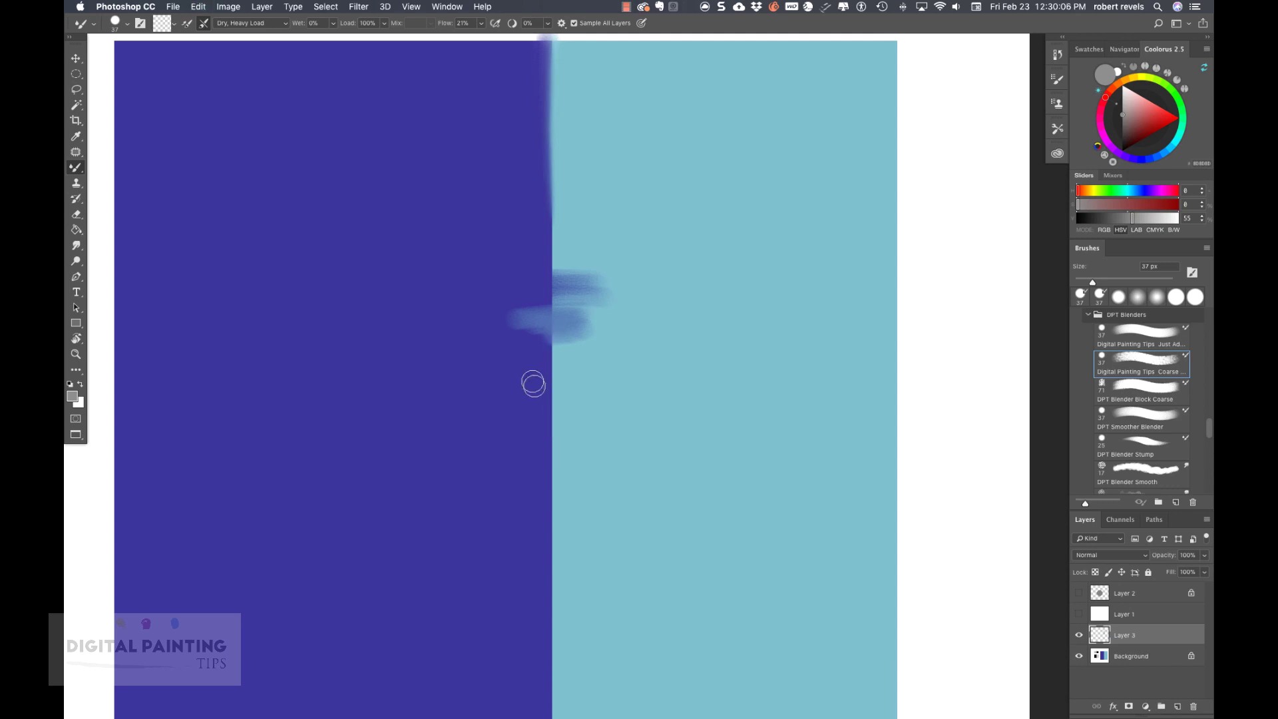
Blend the lower part of the blue–teal boundary with short back-and-forth strokes of the coarse mixer brush across the edge.
mouse_move(516, 379)
mouse_down()
mouse_move(593, 384)
mouse_move(517, 392)
mouse_move(587, 387)
mouse_move(537, 402)
mouse_move(578, 417)
mouse_move(532, 422)
mouse_move(571, 430)
mouse_move(541, 467)
mouse_move(585, 477)
mouse_move(519, 483)
mouse_move(597, 484)
mouse_move(540, 534)
mouse_move(576, 592)
mouse_move(550, 628)
mouse_up()
scroll(651, 553, down, 3)
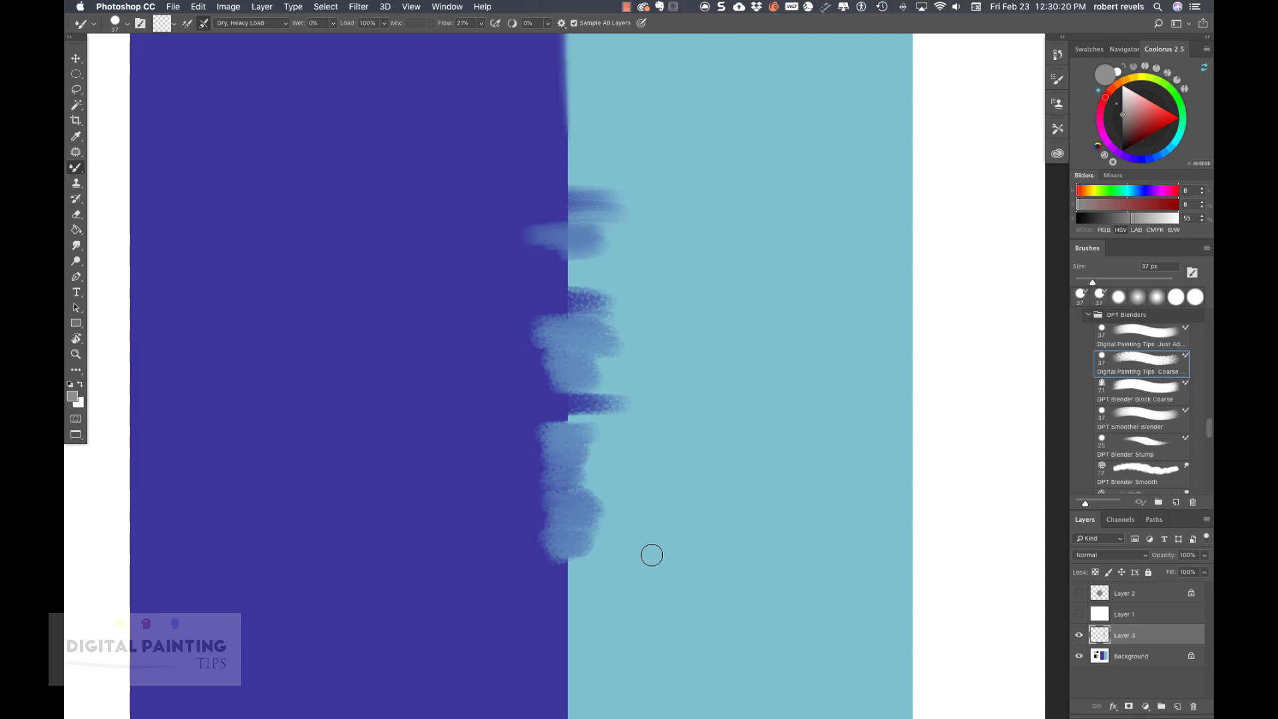
scroll(651, 555, up, 4)
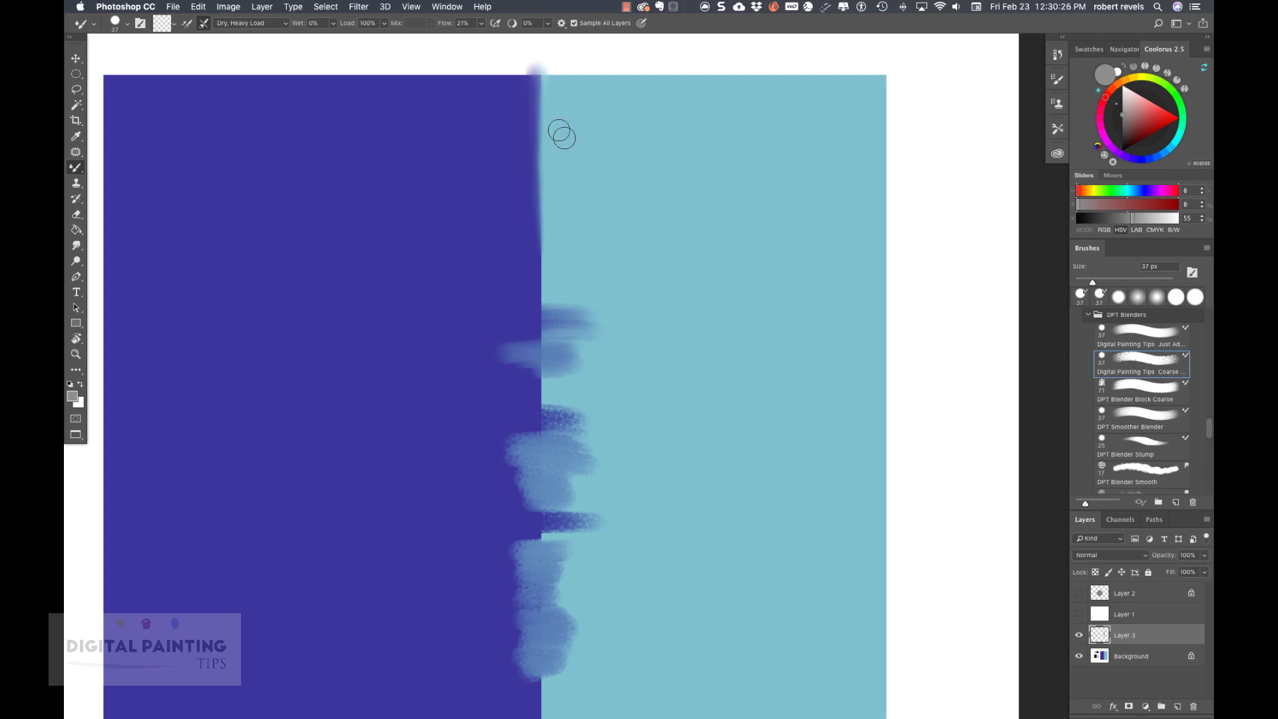
Enlarge the coarse mixer brush to 73 px and step back through all the short blending strokes across the middle and lower blue–teal boundary.
drag(540, 118, 565, 118)
key(super+alt+z)
key(super+alt+z)
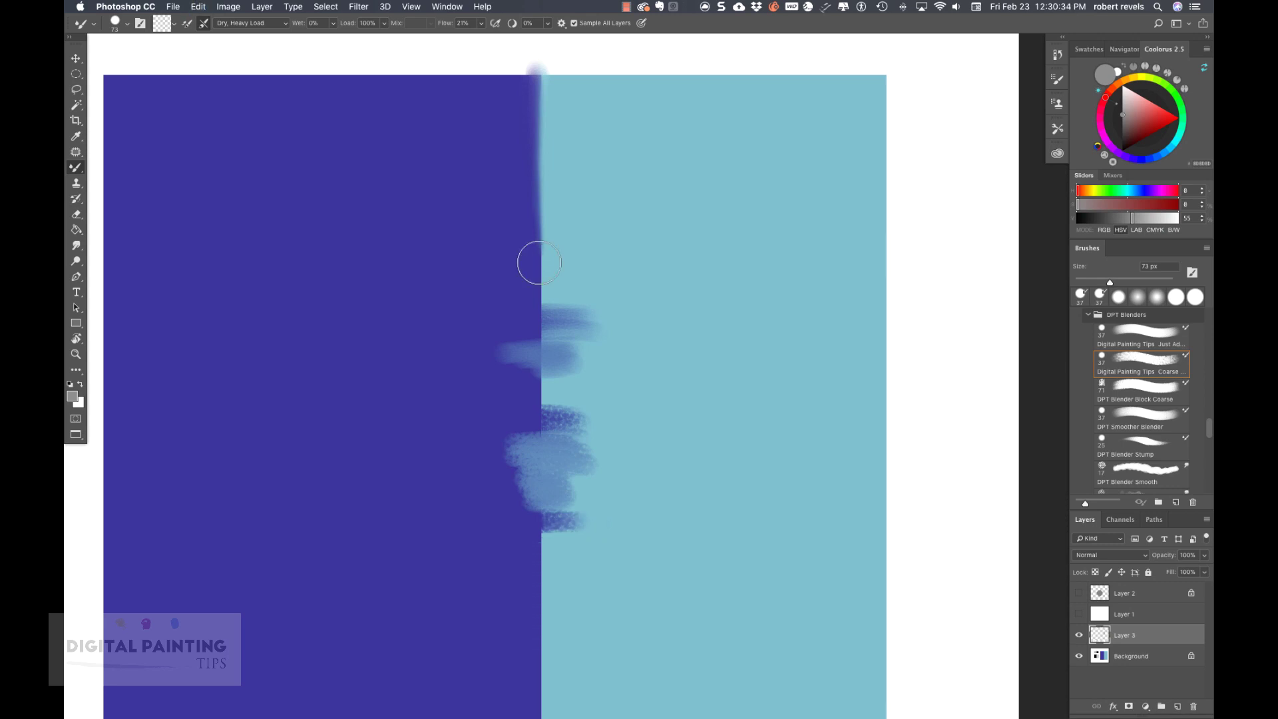
key(super+alt+z)
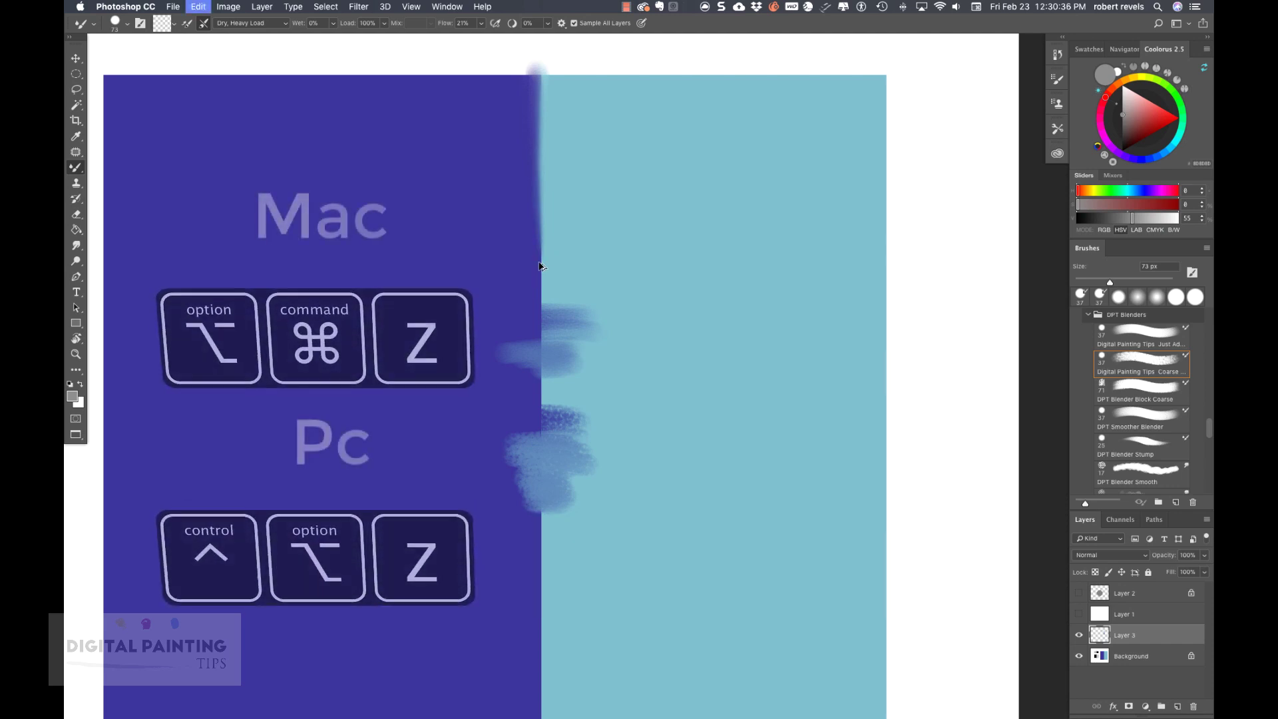
key(super+alt+z)
key(super+alt+z)
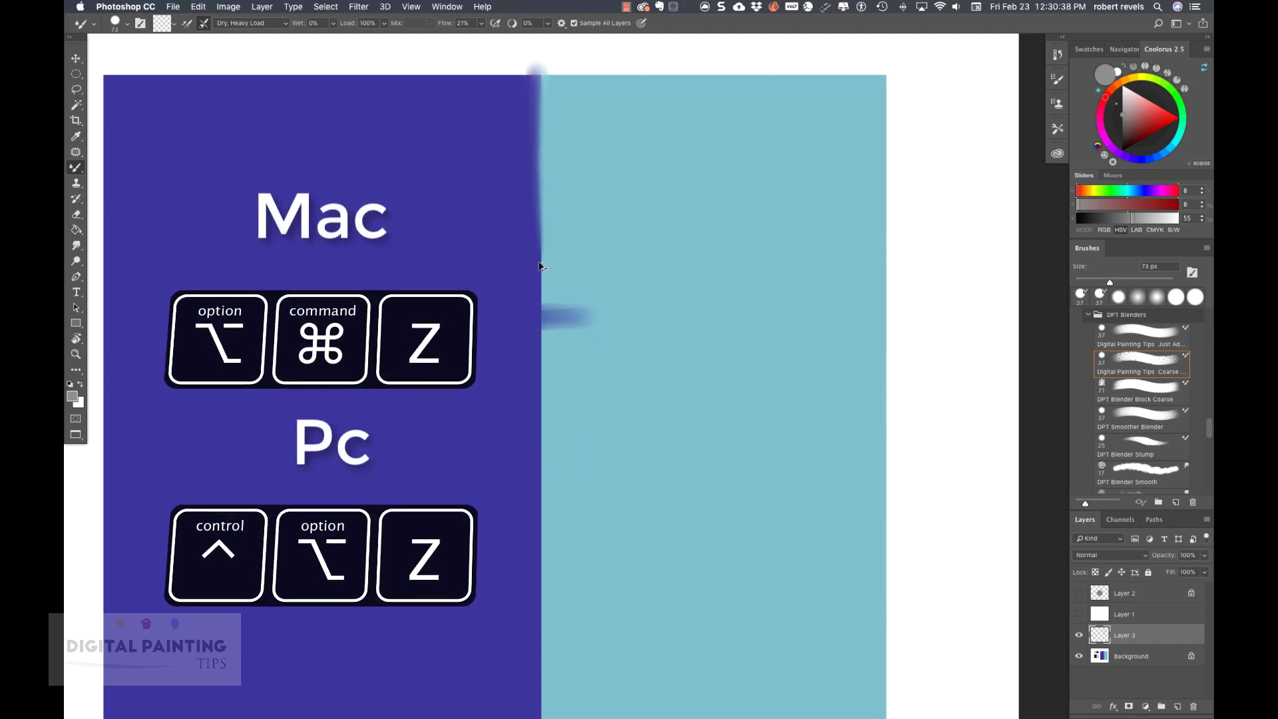
key(super+alt+z)
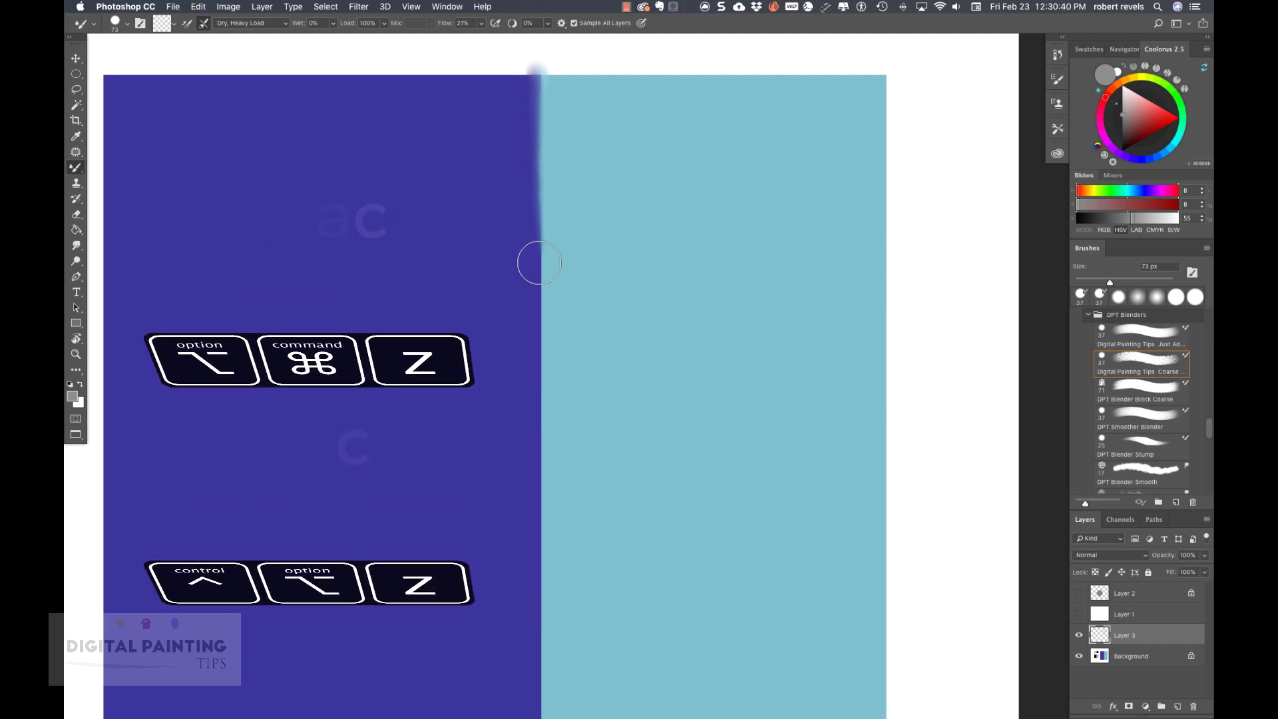
key(super+alt+z)
key(super+alt+z)
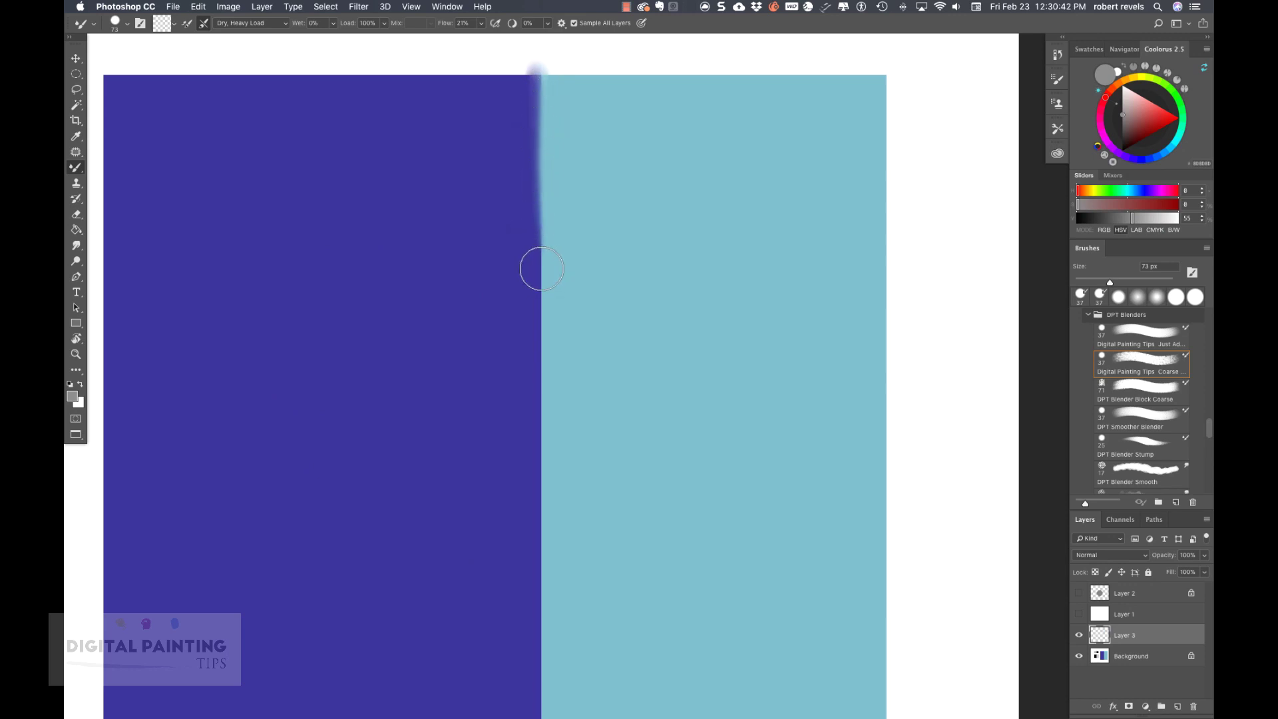
Blend the blue–teal boundary with long coarse mixer strokes down the edge, plus a patch of back-and-forth strokes across its lower part.
drag(538, 245, 536, 303)
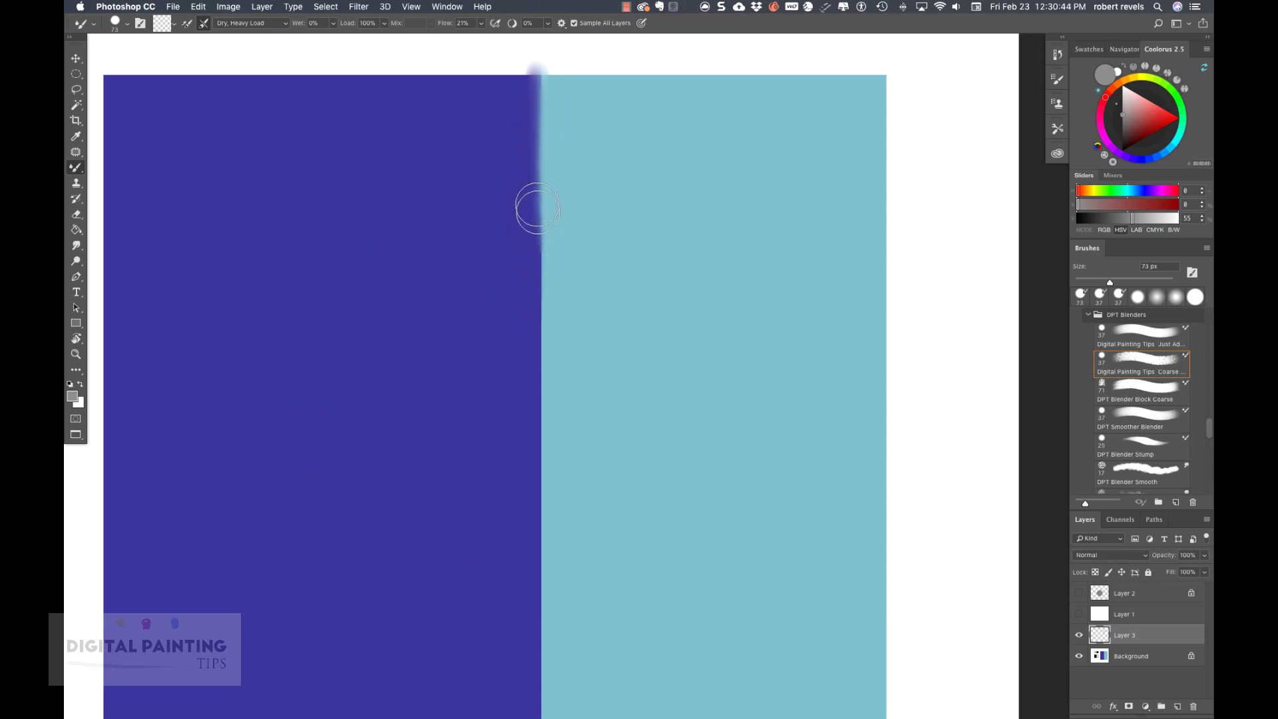
drag(536, 207, 537, 357)
mouse_move(538, 162)
mouse_down()
mouse_move(533, 346)
mouse_move(538, 142)
mouse_move(536, 419)
mouse_move(541, 93)
mouse_move(536, 428)
mouse_move(532, 54)
mouse_move(539, 359)
mouse_move(531, 498)
mouse_move(535, 66)
mouse_move(520, 497)
mouse_move(548, 181)
mouse_move(541, 78)
mouse_move(513, 565)
mouse_up()
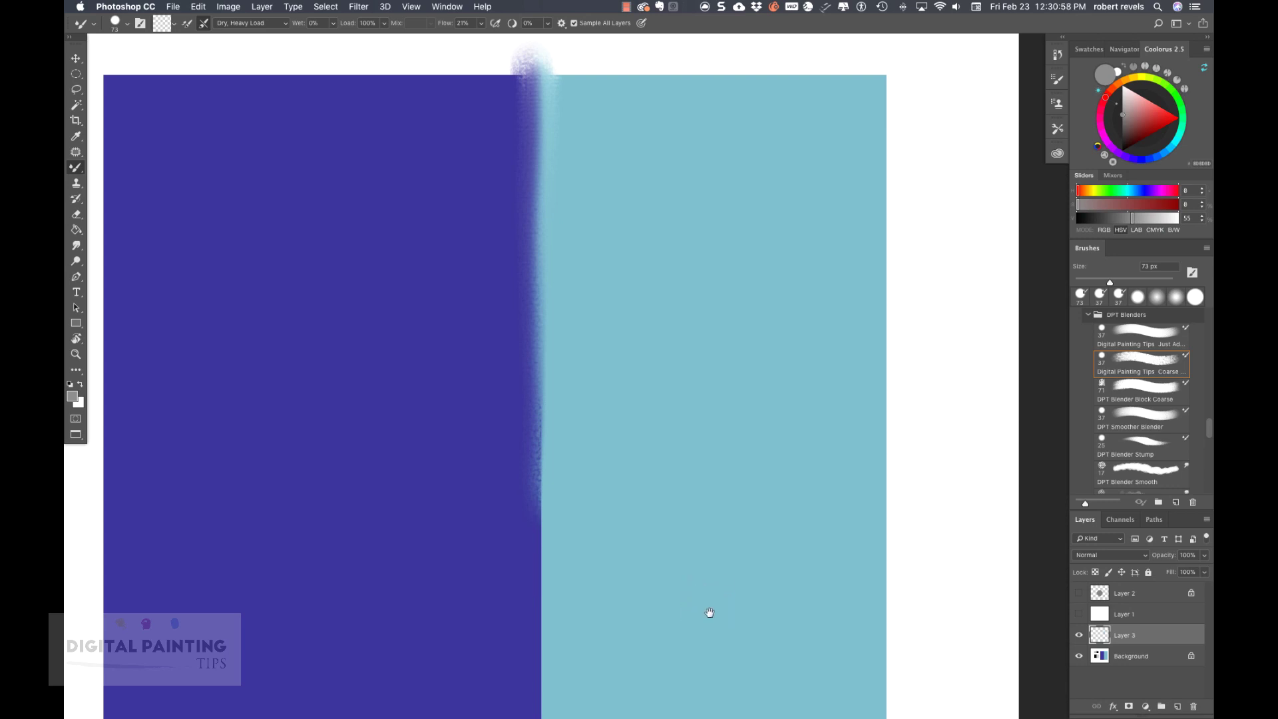
drag(707, 610, 724, 559)
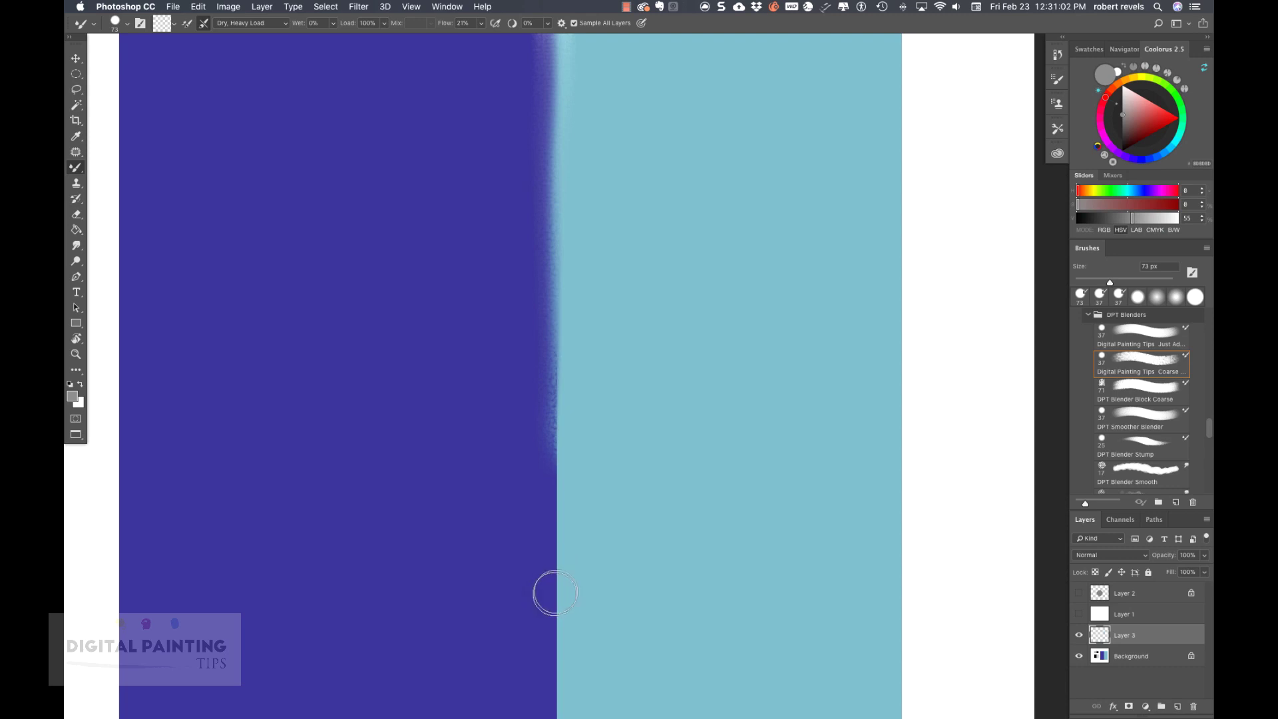
mouse_move(579, 548)
mouse_down()
mouse_move(617, 626)
mouse_move(532, 637)
mouse_up()
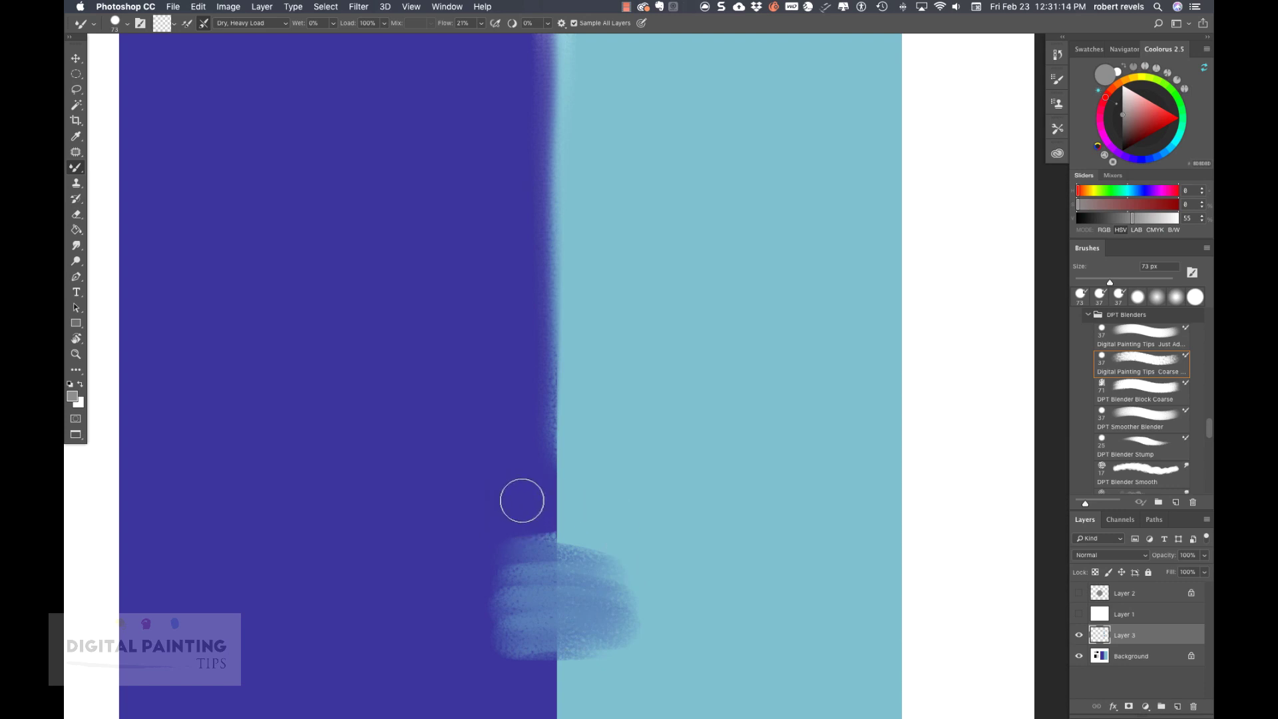
Pull blue out into the teal just above the blended patch, and pull teal into the blue just below it.
mouse_move(536, 490)
mouse_down()
mouse_move(593, 505)
mouse_move(705, 468)
mouse_up()
mouse_move(576, 502)
mouse_down()
mouse_move(679, 450)
mouse_move(728, 444)
mouse_move(667, 477)
mouse_up()
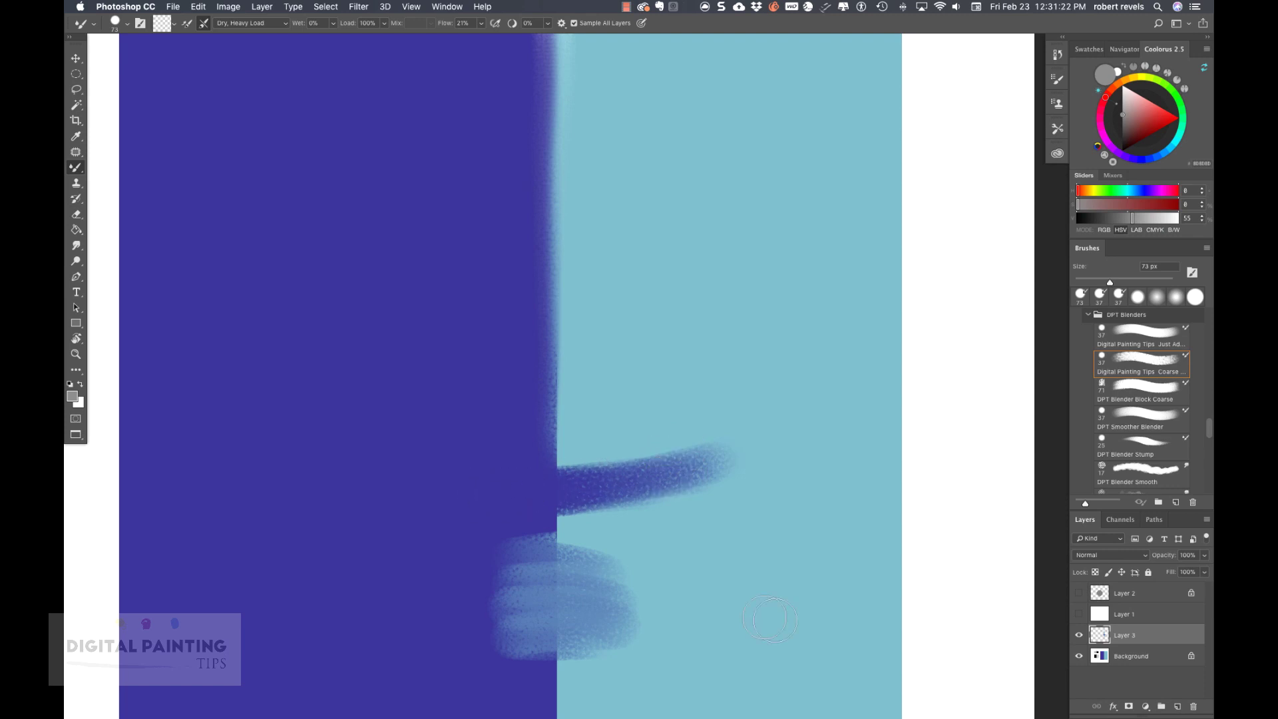
scroll(770, 619, down, 5)
scroll(770, 619, left, 2)
mouse_move(670, 556)
mouse_down()
mouse_move(530, 579)
mouse_move(699, 562)
mouse_move(642, 547)
mouse_up()
drag(485, 619, 486, 619)
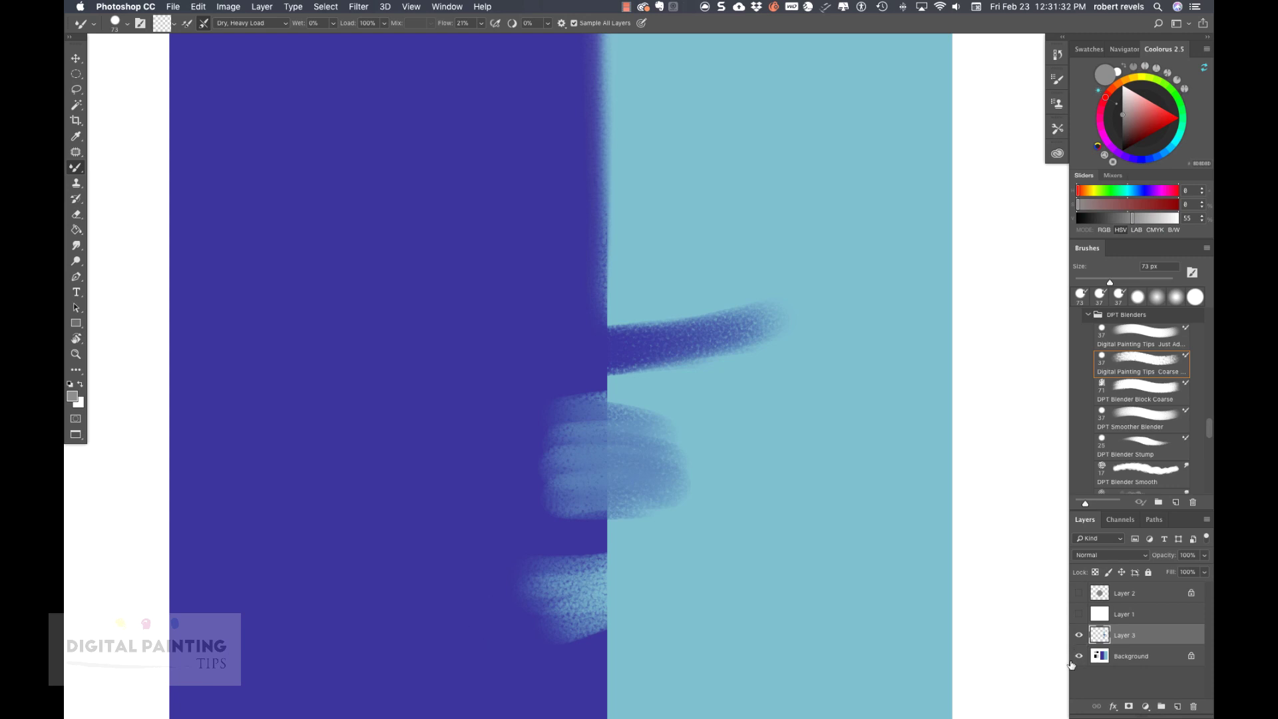
Show Layer 1 and Layer 2, and make Layer 2 with the gray circle the active layer.
click(1078, 613)
click(1078, 593)
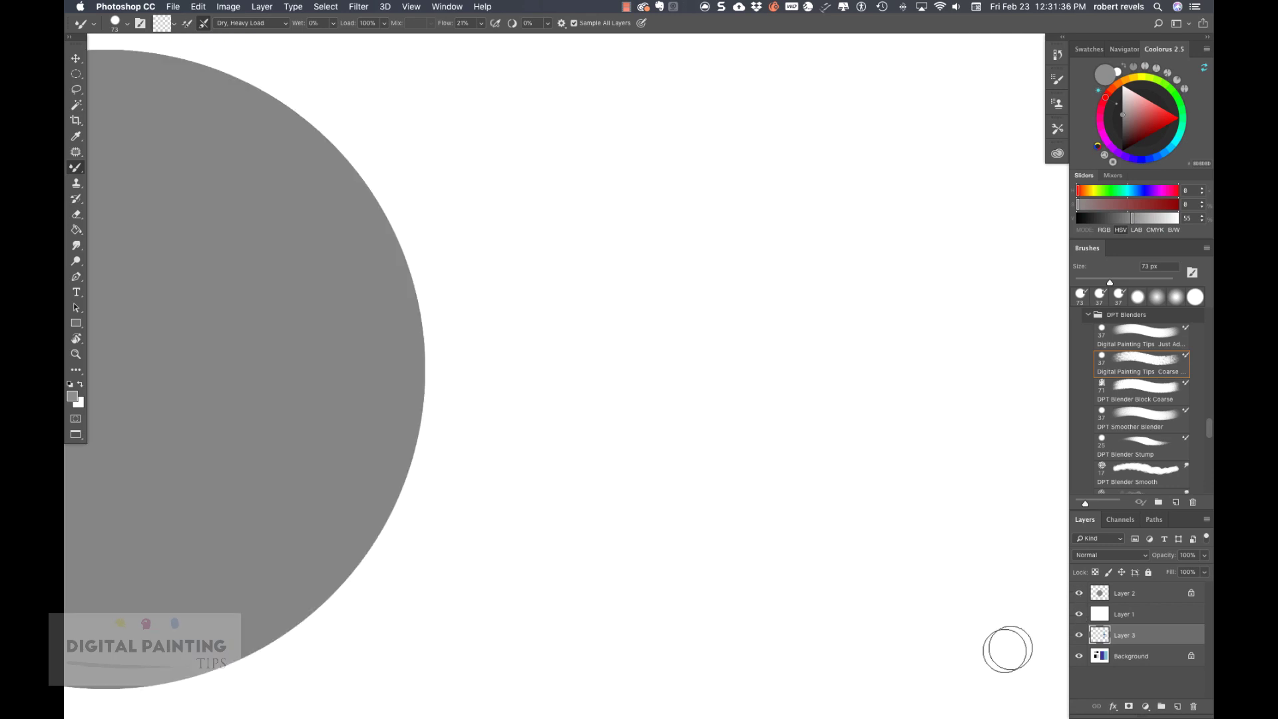
drag(706, 587, 949, 525)
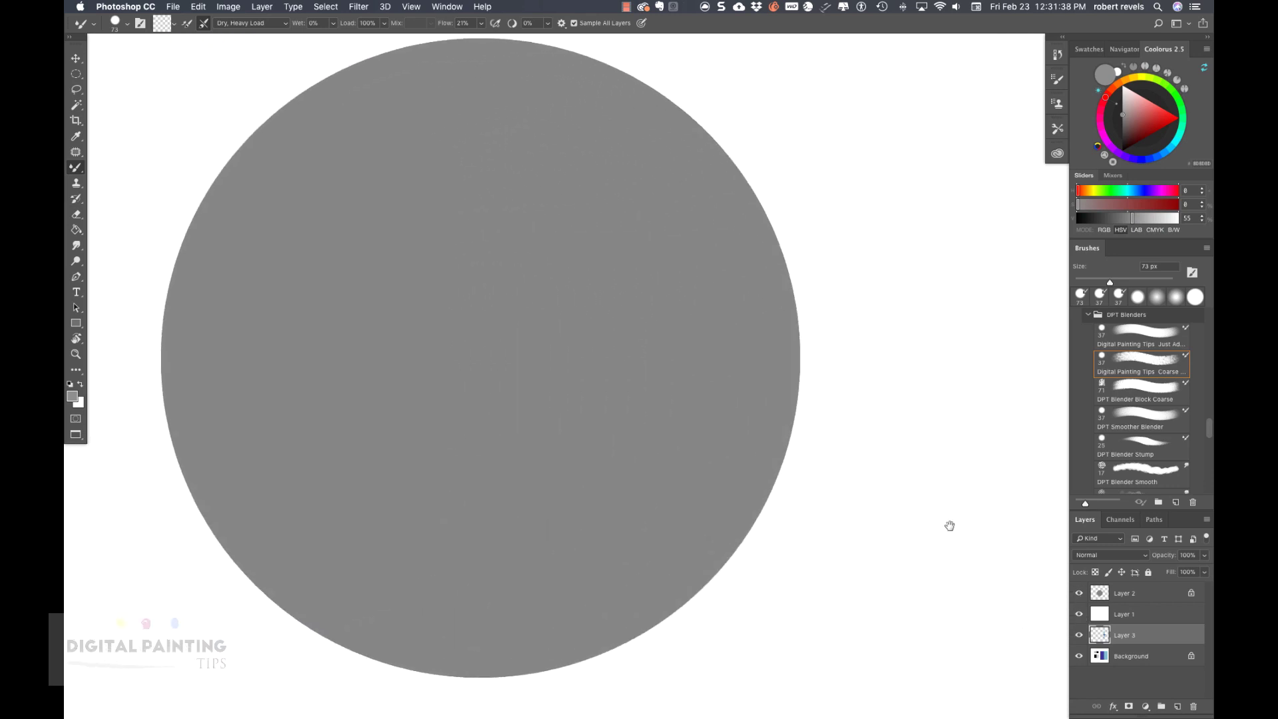
key(super+minus)
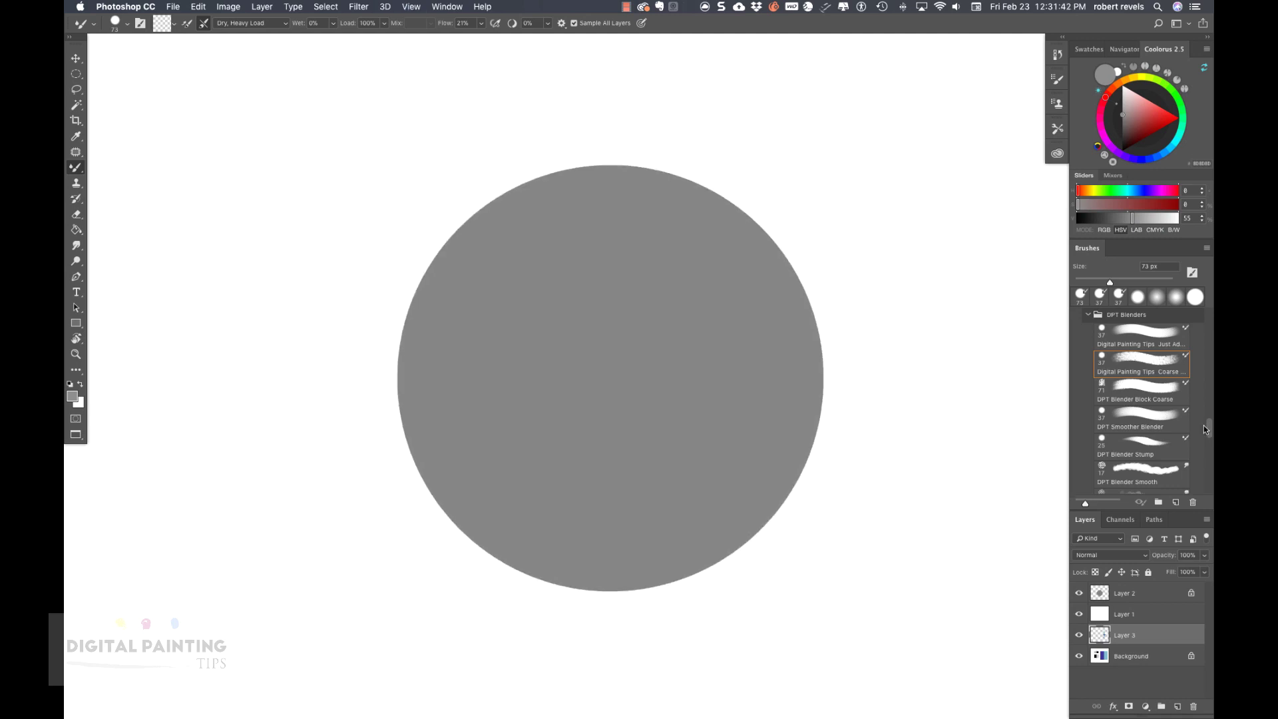
click(1130, 593)
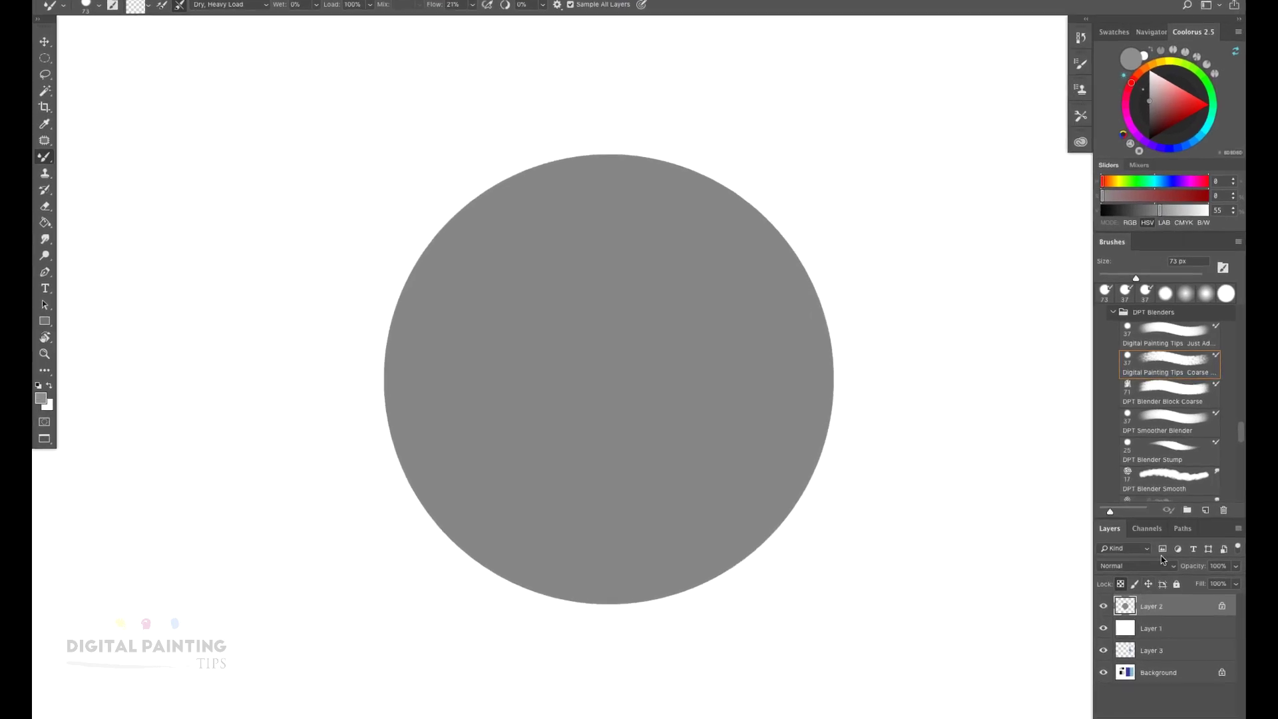
Shade around the circle in dark gray (HSV value 21) with the d 618 brush, leaving a lighter area at its upper left.
drag(1272, 437, 1274, 311)
click(1200, 358)
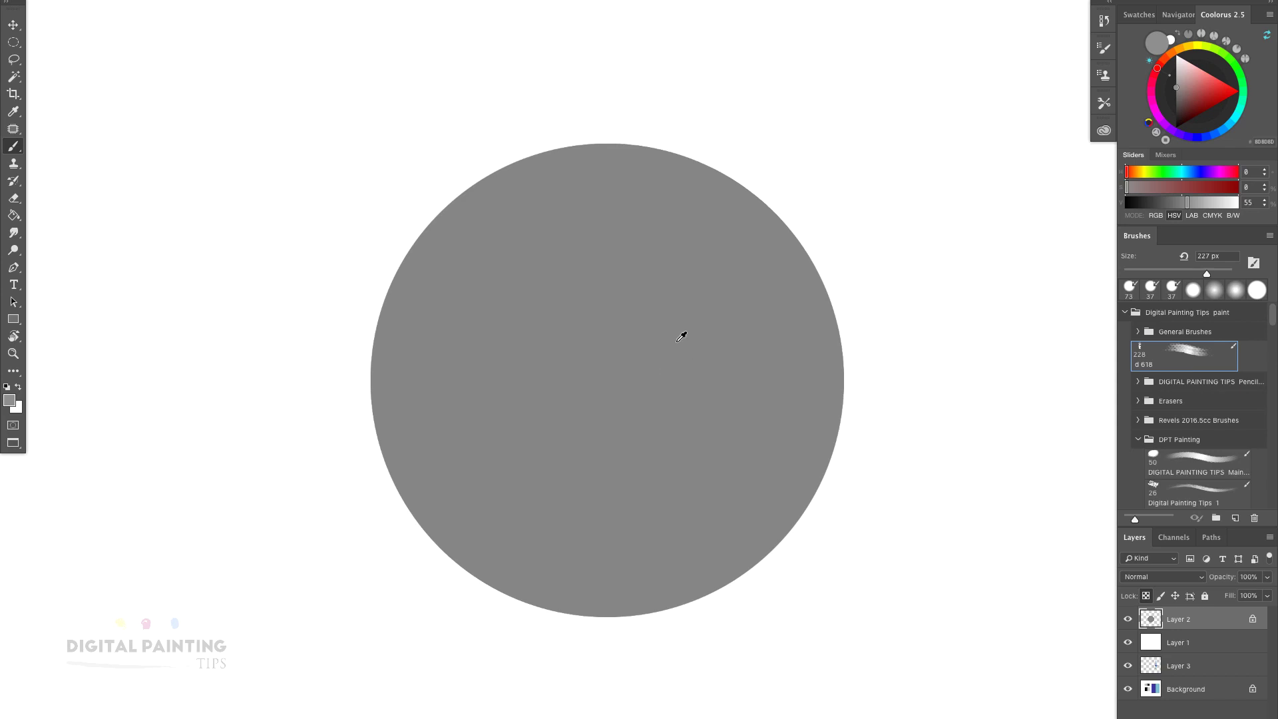
alt+click(681, 331)
click(1171, 104)
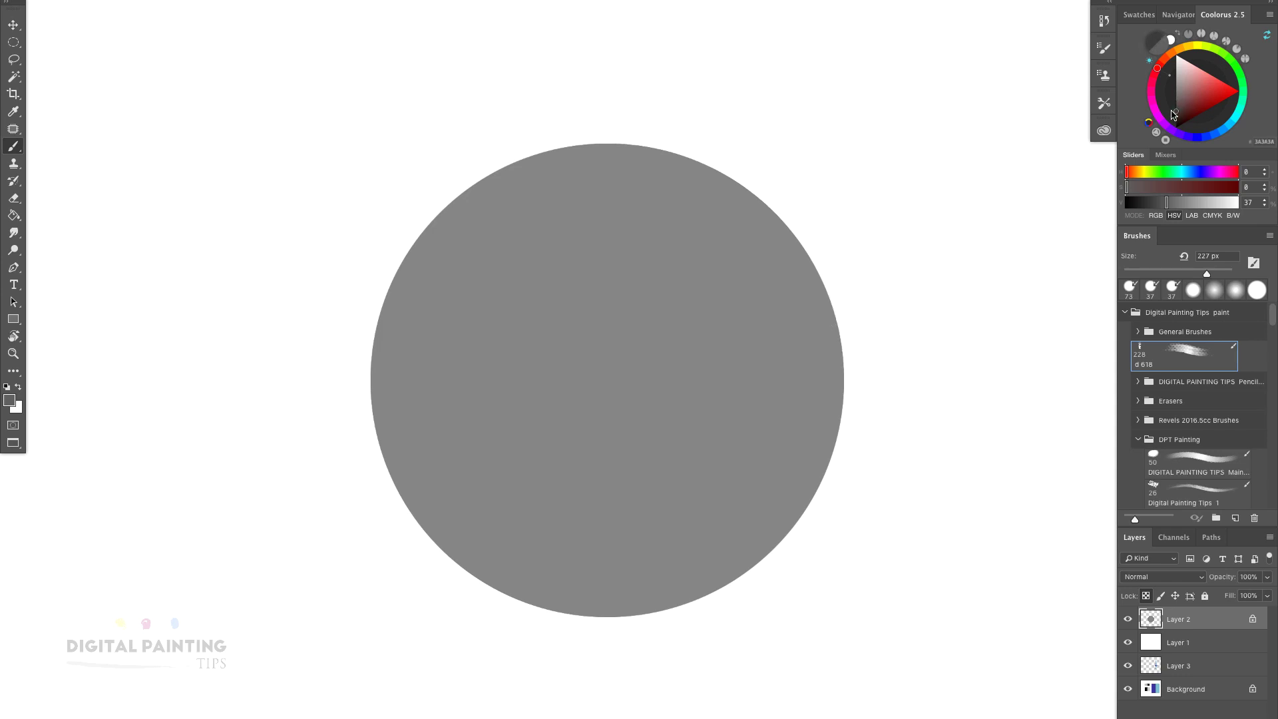
drag(1171, 114, 1164, 118)
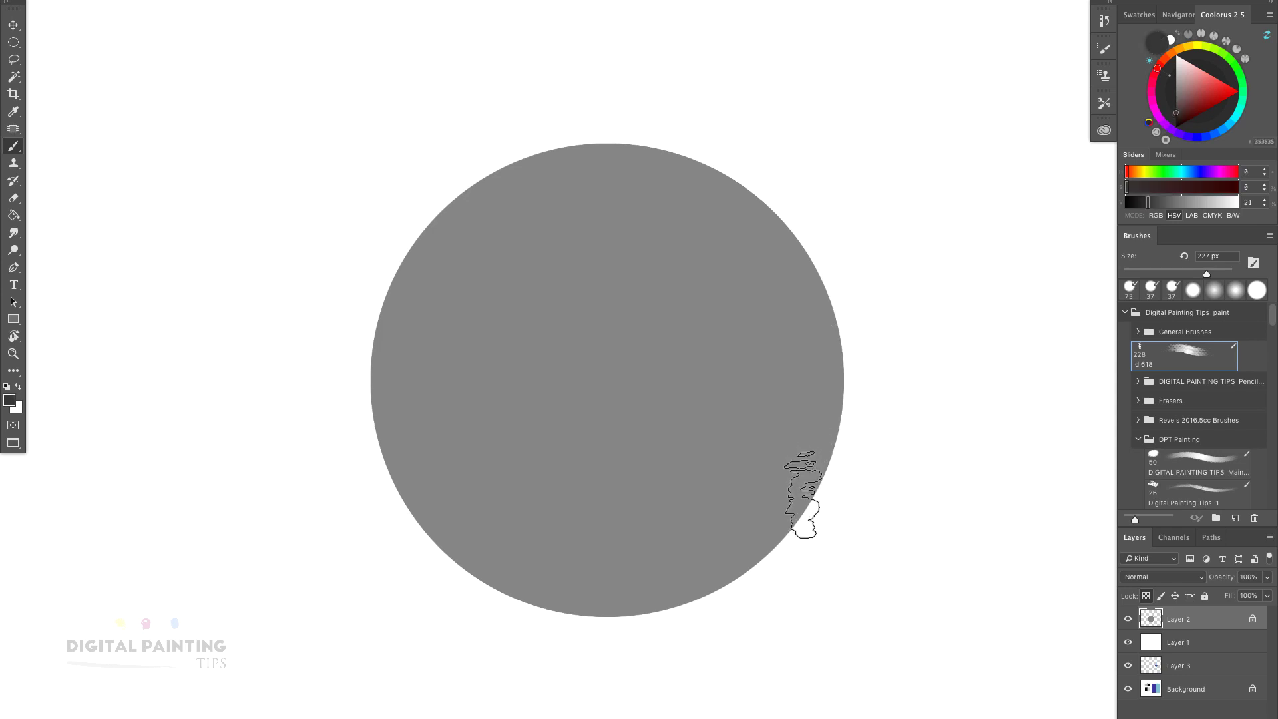
mouse_move(749, 226)
mouse_down()
mouse_move(727, 485)
mouse_move(702, 523)
mouse_move(607, 555)
mouse_move(650, 599)
mouse_up()
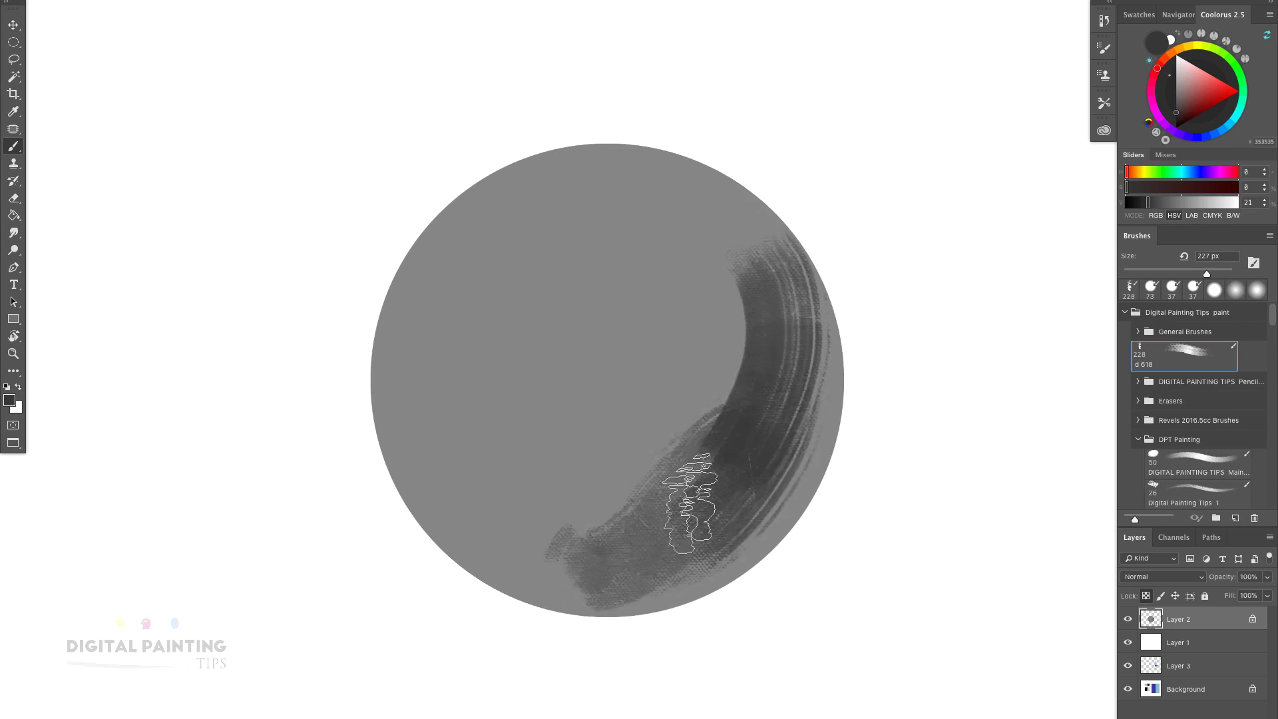
mouse_move(699, 512)
mouse_down()
mouse_move(521, 549)
mouse_move(473, 519)
mouse_move(627, 533)
mouse_move(577, 520)
mouse_move(739, 447)
mouse_move(753, 393)
mouse_move(731, 370)
mouse_move(743, 358)
mouse_move(741, 285)
mouse_move(705, 369)
mouse_move(713, 437)
mouse_move(660, 525)
mouse_move(516, 523)
mouse_move(434, 461)
mouse_move(651, 456)
mouse_move(545, 488)
mouse_move(694, 418)
mouse_move(697, 474)
mouse_move(715, 486)
mouse_move(648, 533)
mouse_move(769, 444)
mouse_move(750, 312)
mouse_move(712, 204)
mouse_move(759, 237)
mouse_move(678, 163)
mouse_move(782, 428)
mouse_move(775, 270)
mouse_move(741, 505)
mouse_move(541, 557)
mouse_move(753, 515)
mouse_move(484, 536)
mouse_move(413, 464)
mouse_move(698, 436)
mouse_move(542, 498)
mouse_move(382, 433)
mouse_move(558, 544)
mouse_move(762, 442)
mouse_move(682, 500)
mouse_move(770, 413)
mouse_move(711, 494)
mouse_move(769, 413)
mouse_move(735, 193)
mouse_move(765, 300)
mouse_move(692, 178)
mouse_move(554, 135)
mouse_move(594, 127)
mouse_move(672, 150)
mouse_move(545, 148)
mouse_move(692, 231)
mouse_move(647, 417)
mouse_move(506, 451)
mouse_move(385, 340)
mouse_move(381, 319)
mouse_move(402, 461)
mouse_move(400, 255)
mouse_move(478, 476)
mouse_move(469, 436)
mouse_move(508, 407)
mouse_move(659, 358)
mouse_move(585, 409)
mouse_move(664, 203)
mouse_move(530, 142)
mouse_move(625, 213)
mouse_move(619, 393)
mouse_move(399, 276)
mouse_move(426, 373)
mouse_move(638, 266)
mouse_move(536, 129)
mouse_move(436, 214)
mouse_move(584, 313)
mouse_move(779, 351)
mouse_move(728, 426)
mouse_move(767, 369)
mouse_move(746, 482)
mouse_move(856, 356)
mouse_move(508, 599)
mouse_move(844, 333)
mouse_up()
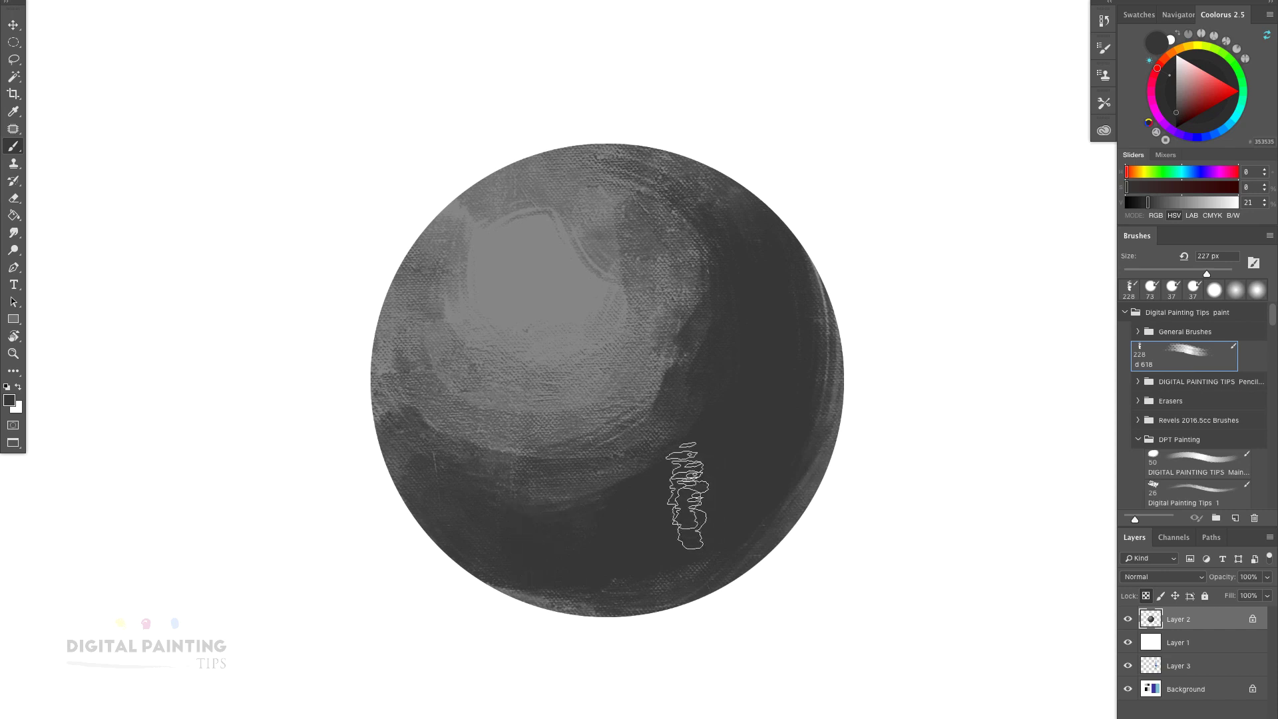
Sample the light gray at the sphere's upper left and brush it outward along curved strokes over the shadow transition.
alt+click(556, 297)
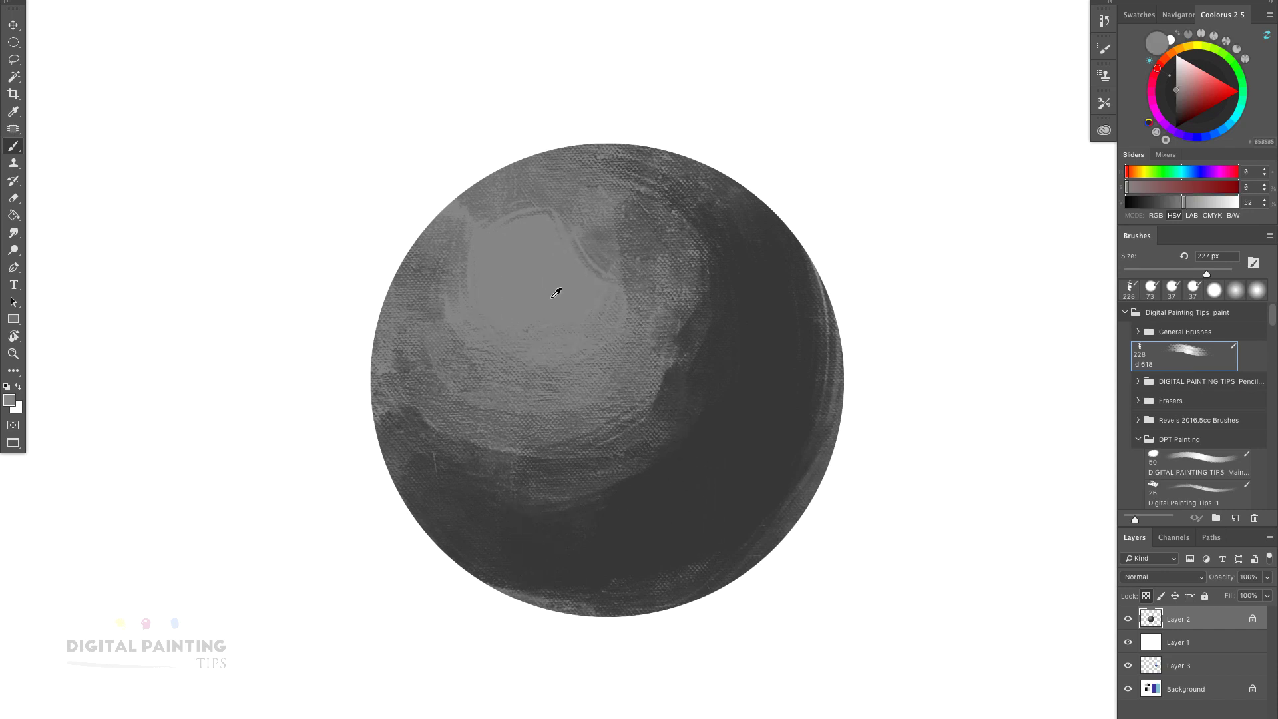
mouse_move(466, 320)
mouse_down()
mouse_move(571, 221)
mouse_move(603, 331)
mouse_move(524, 241)
mouse_move(520, 190)
mouse_move(482, 344)
mouse_move(431, 287)
mouse_move(569, 357)
mouse_move(533, 216)
mouse_move(574, 234)
mouse_move(476, 326)
mouse_up()
mouse_move(580, 197)
mouse_down()
mouse_move(623, 339)
mouse_move(657, 195)
mouse_move(439, 330)
mouse_move(628, 420)
mouse_move(722, 313)
mouse_move(728, 242)
mouse_move(419, 306)
mouse_move(715, 496)
mouse_up()
key(alt)
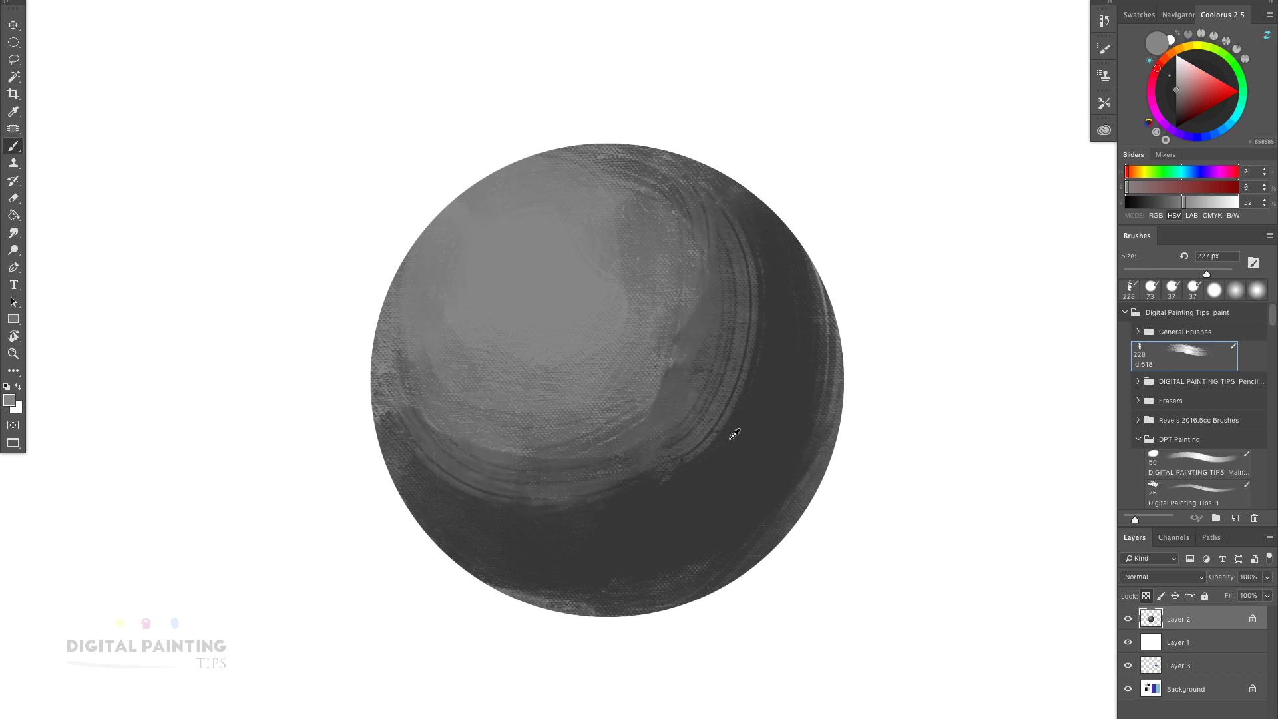
Paint a sampled dark gray over the sphere's light–shadow transition, and rework the highlight area with its resampled light gray.
alt+click(686, 480)
drag(672, 459, 670, 456)
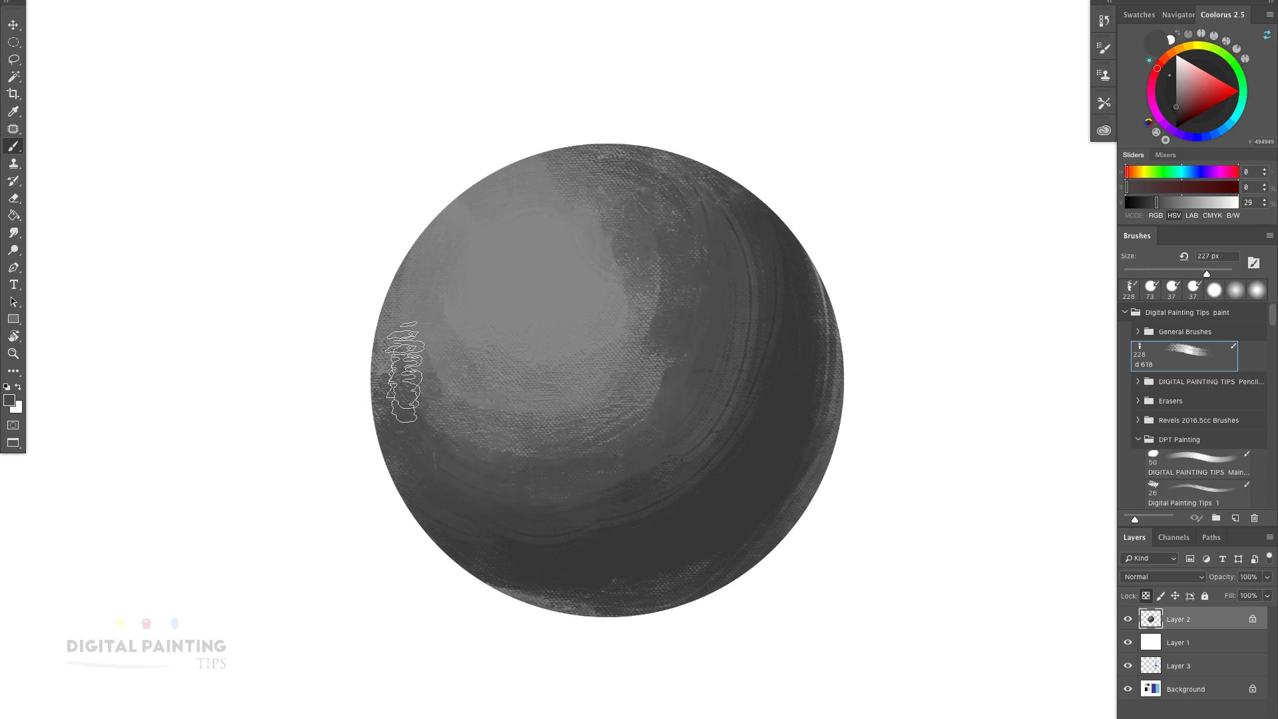
alt+click(573, 266)
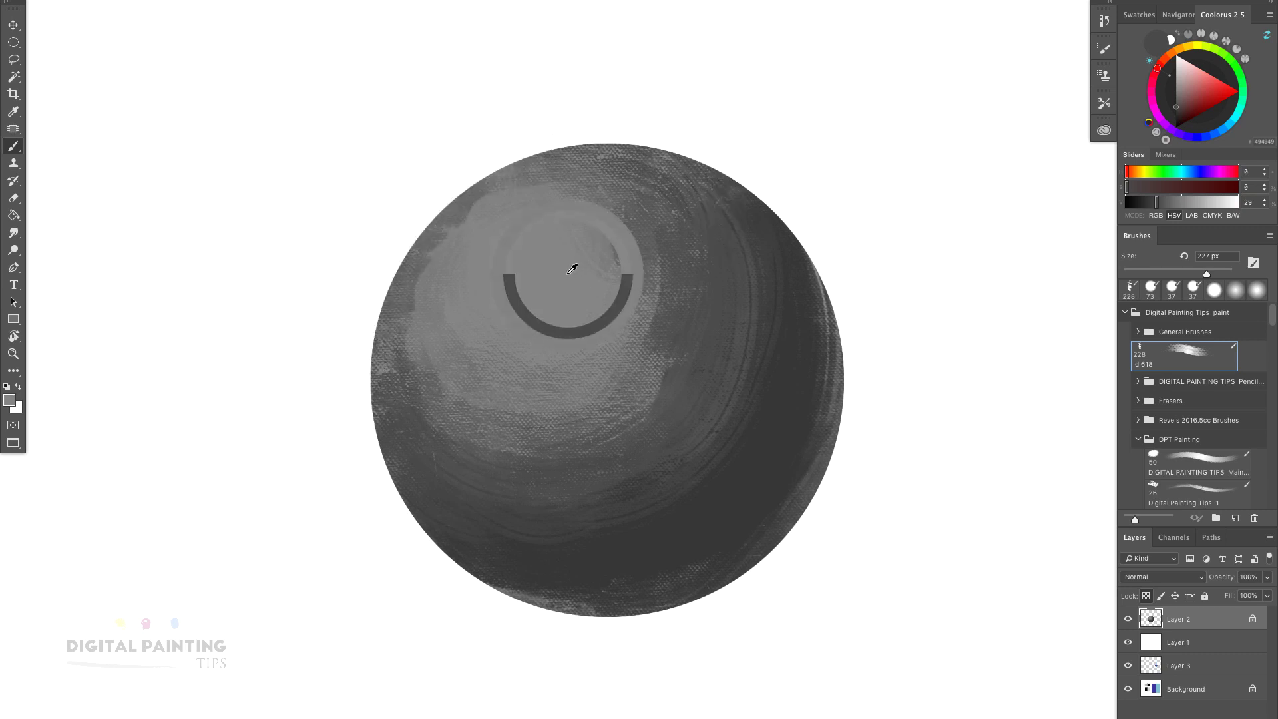
mouse_move(463, 238)
mouse_down()
mouse_move(411, 300)
mouse_move(520, 191)
mouse_move(608, 250)
mouse_move(607, 308)
mouse_move(625, 266)
mouse_move(600, 178)
mouse_move(591, 369)
mouse_up()
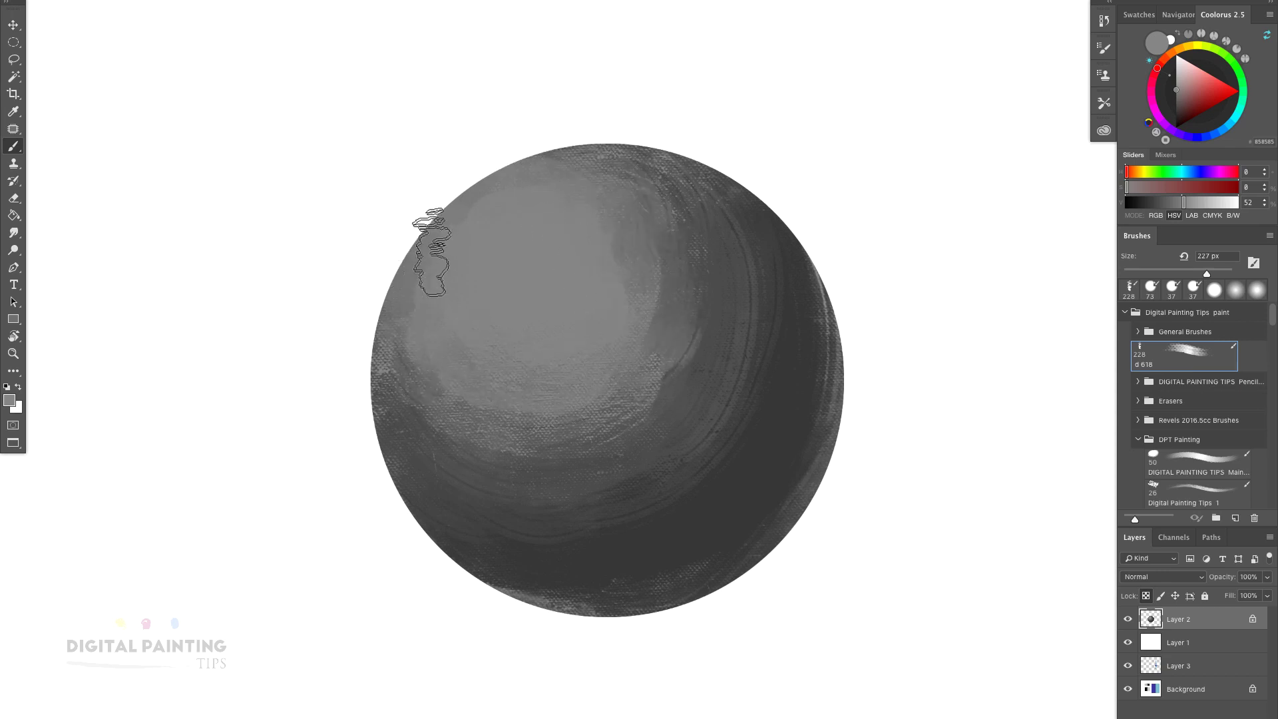
Soften the edge of the sphere's light area by alternating sampled middle and light grays with curved brush strokes.
alt+click(692, 382)
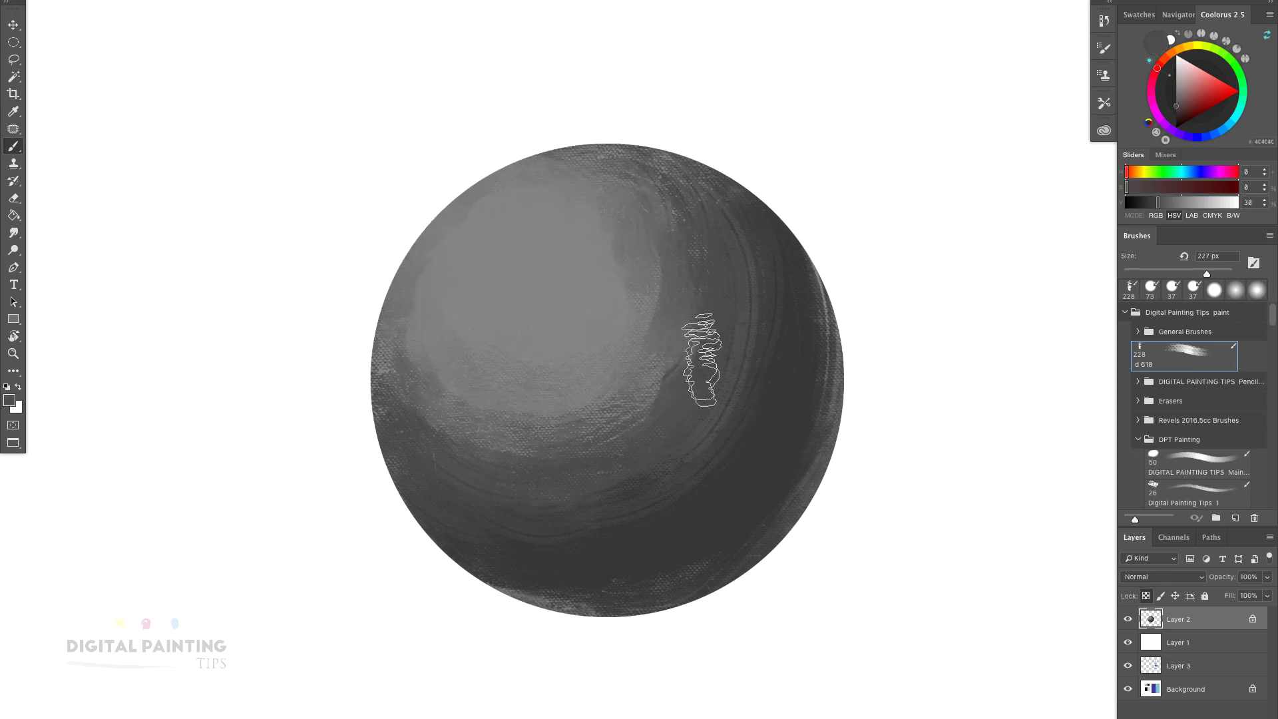
alt+click(665, 302)
mouse_move(662, 342)
mouse_down()
mouse_move(664, 391)
mouse_move(562, 447)
mouse_move(468, 440)
mouse_move(399, 370)
mouse_up()
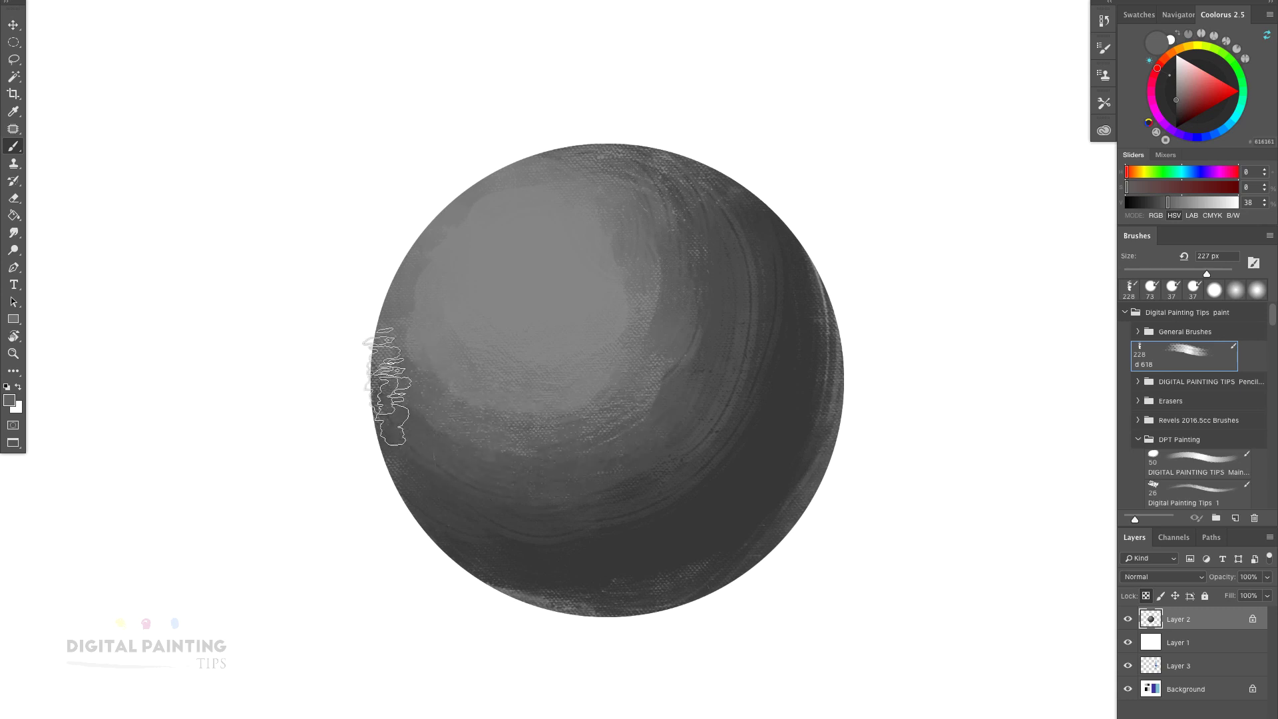
alt+click(621, 295)
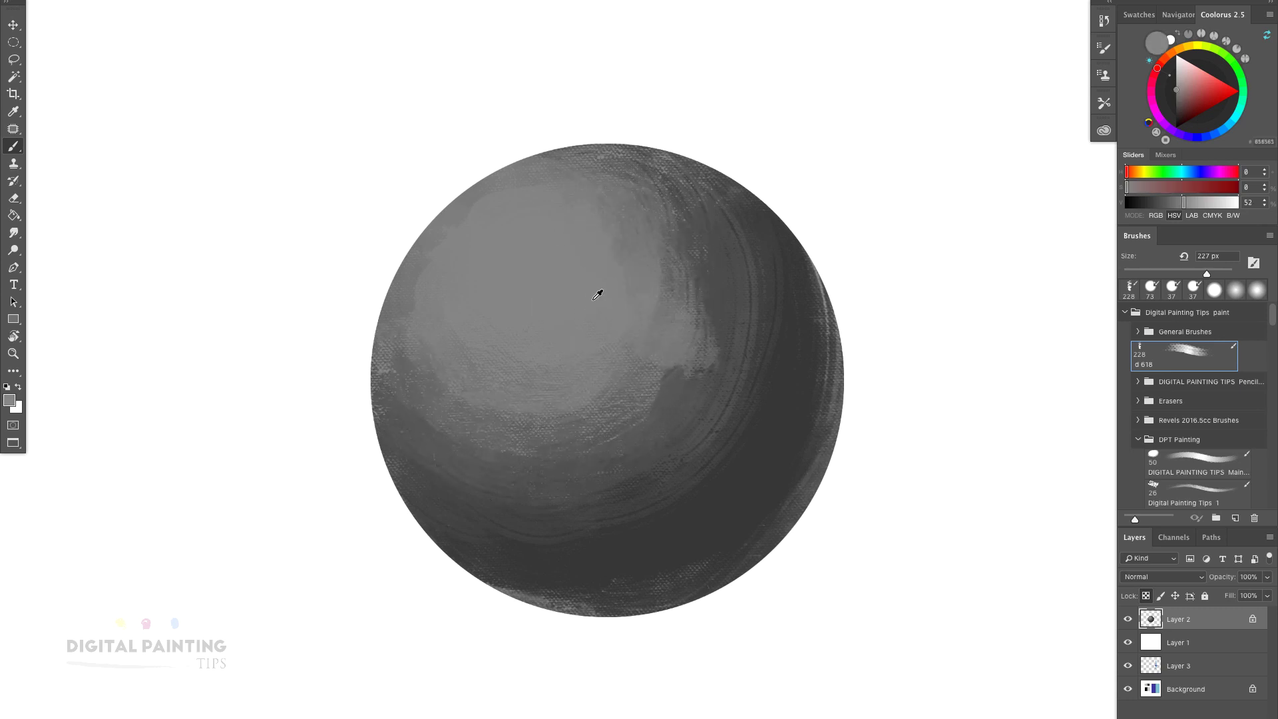
mouse_move(585, 143)
mouse_down()
mouse_move(658, 220)
mouse_move(645, 366)
mouse_move(678, 205)
mouse_move(616, 166)
mouse_move(670, 213)
mouse_move(679, 276)
mouse_up()
alt+click(687, 373)
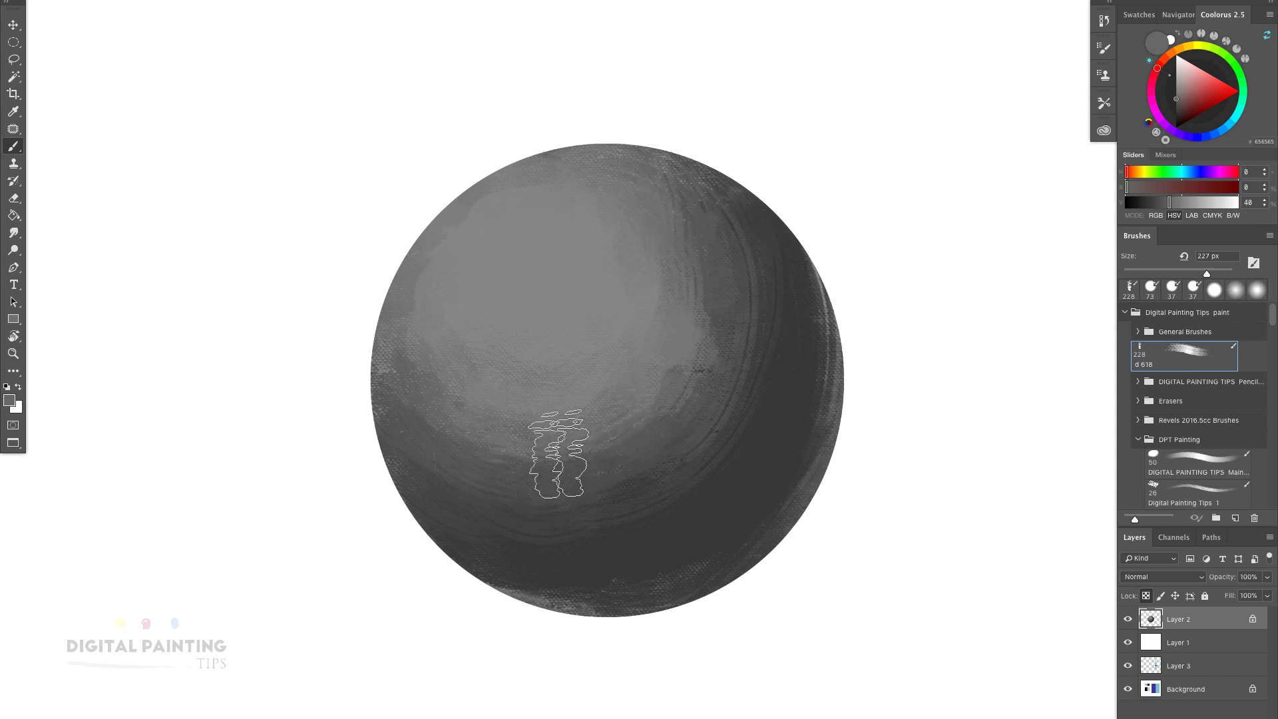
Smooth the halftone band between the sphere's light area and core shadow using darker grays sampled from the transition.
alt+click(713, 400)
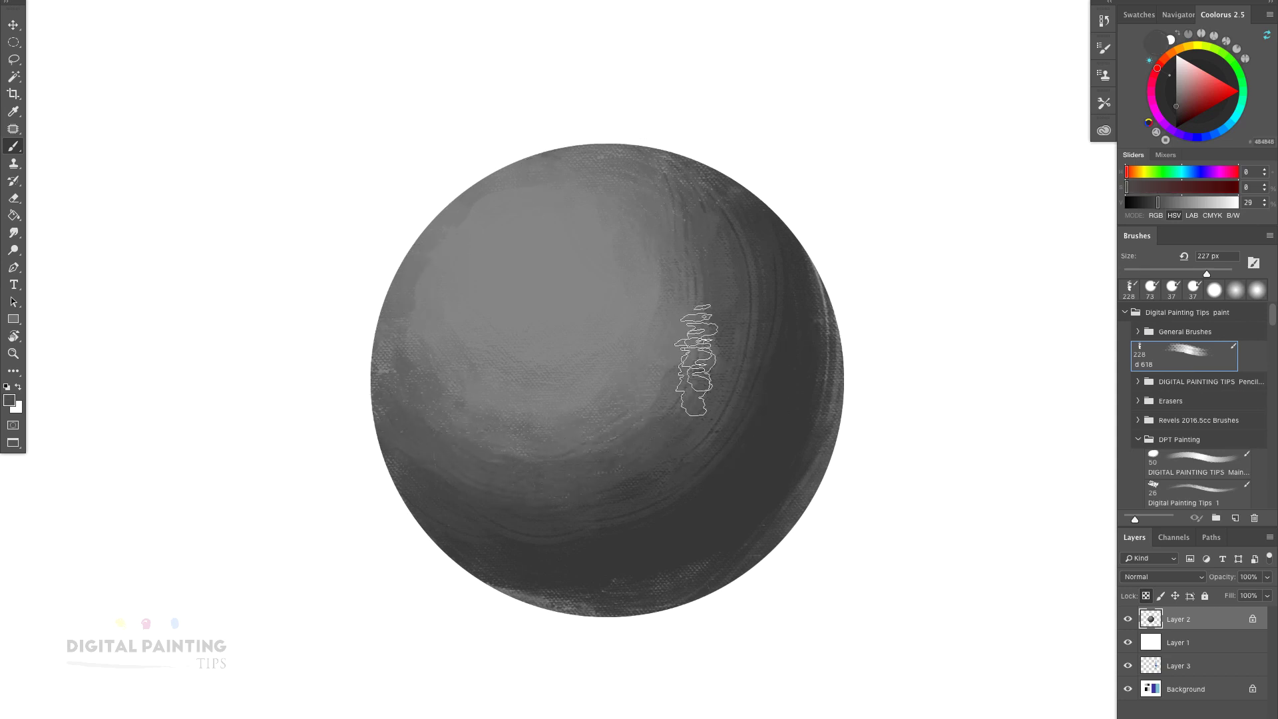
alt+click(757, 418)
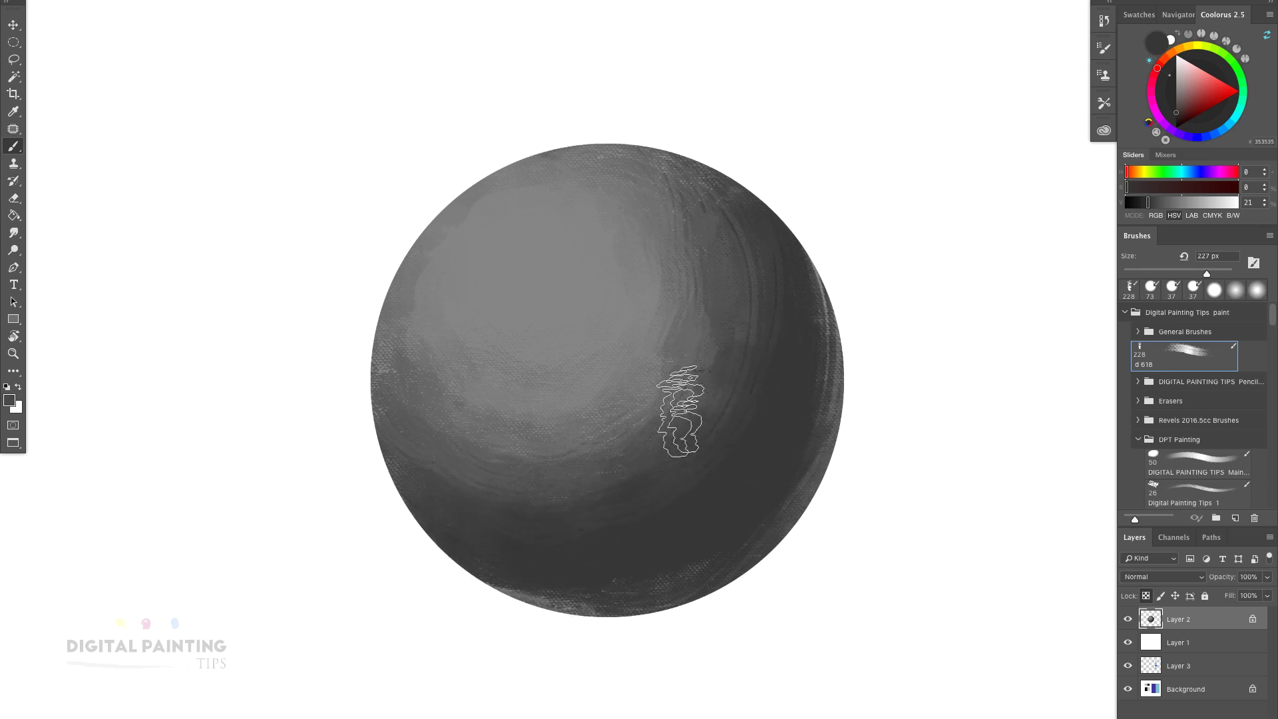
alt+click(735, 314)
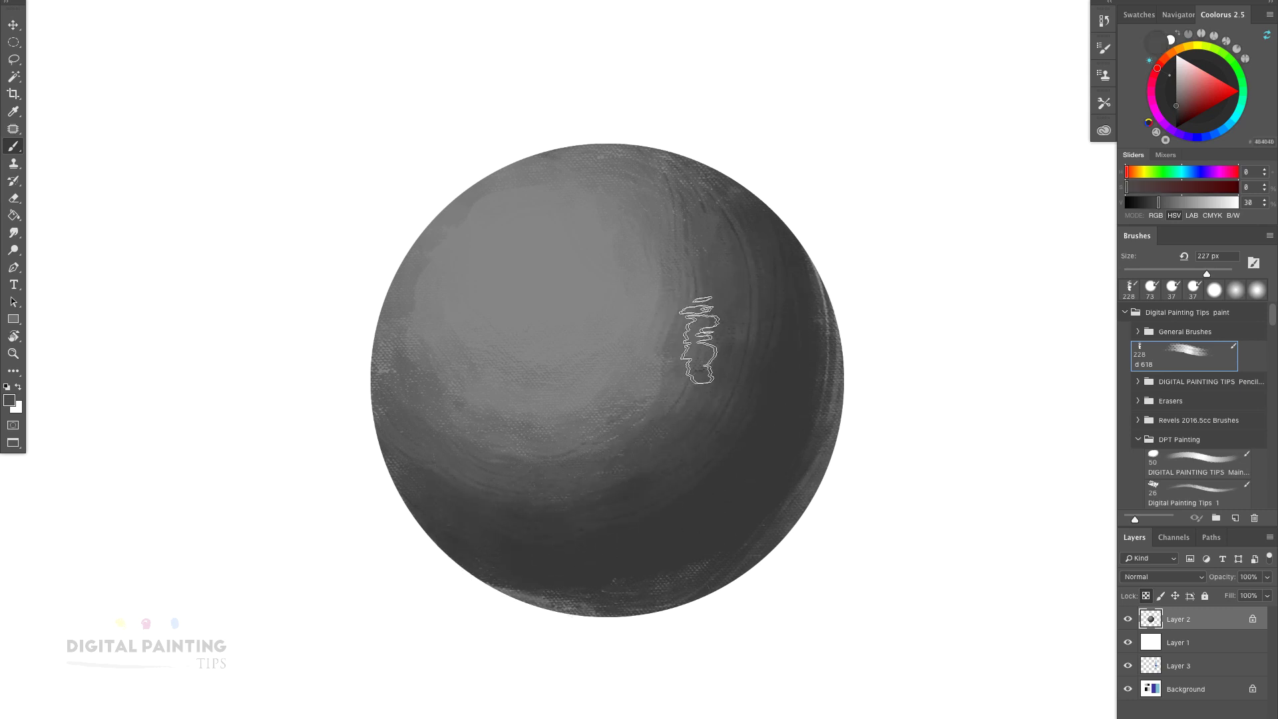
Paint sampled dark grays along the sphere's shaded right and lower edge to even out the core shadow.
alt+click(790, 369)
alt+click(828, 458)
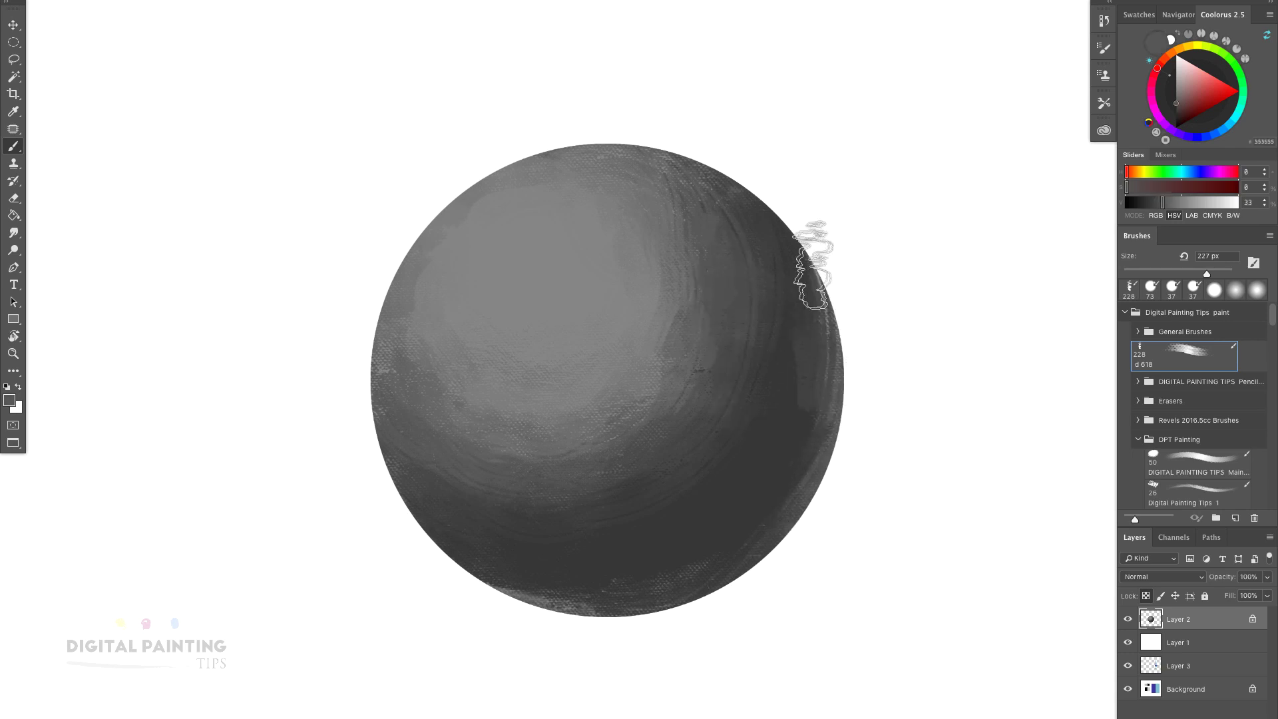
mouse_move(812, 264)
mouse_down()
mouse_move(830, 388)
mouse_move(800, 503)
mouse_move(745, 581)
mouse_move(625, 618)
mouse_move(556, 612)
mouse_move(584, 635)
mouse_up()
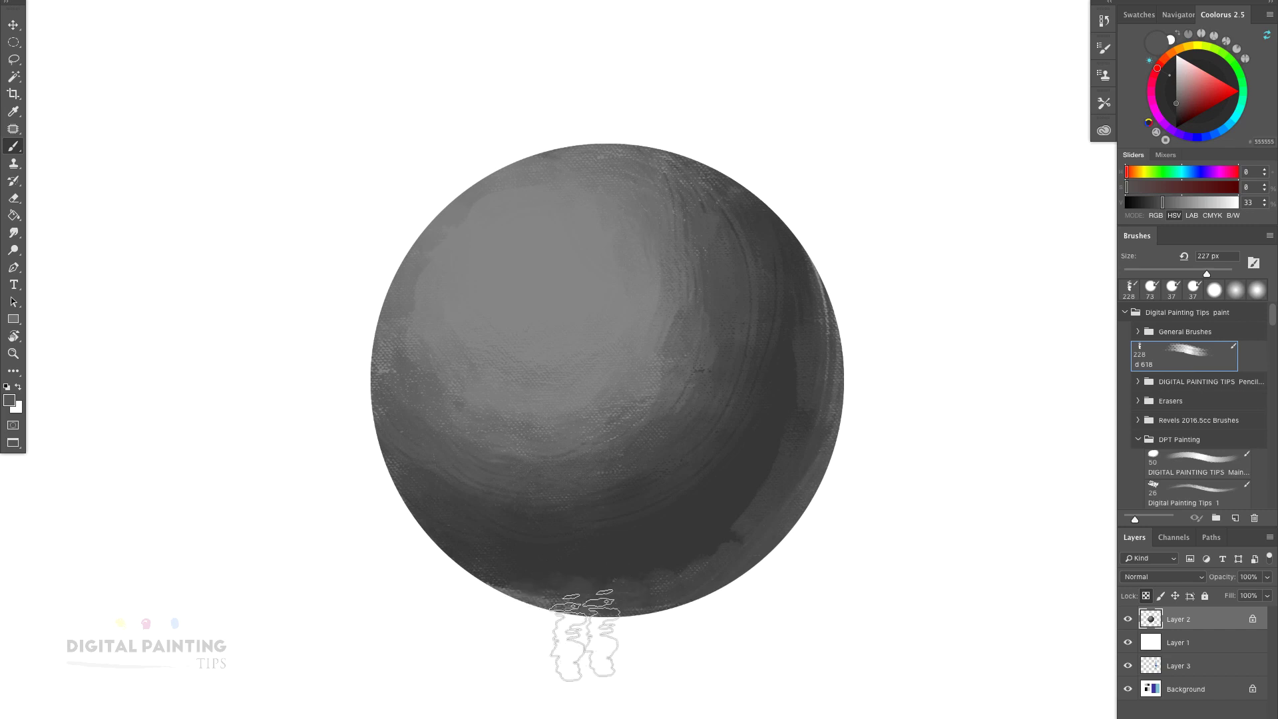
alt+click(783, 466)
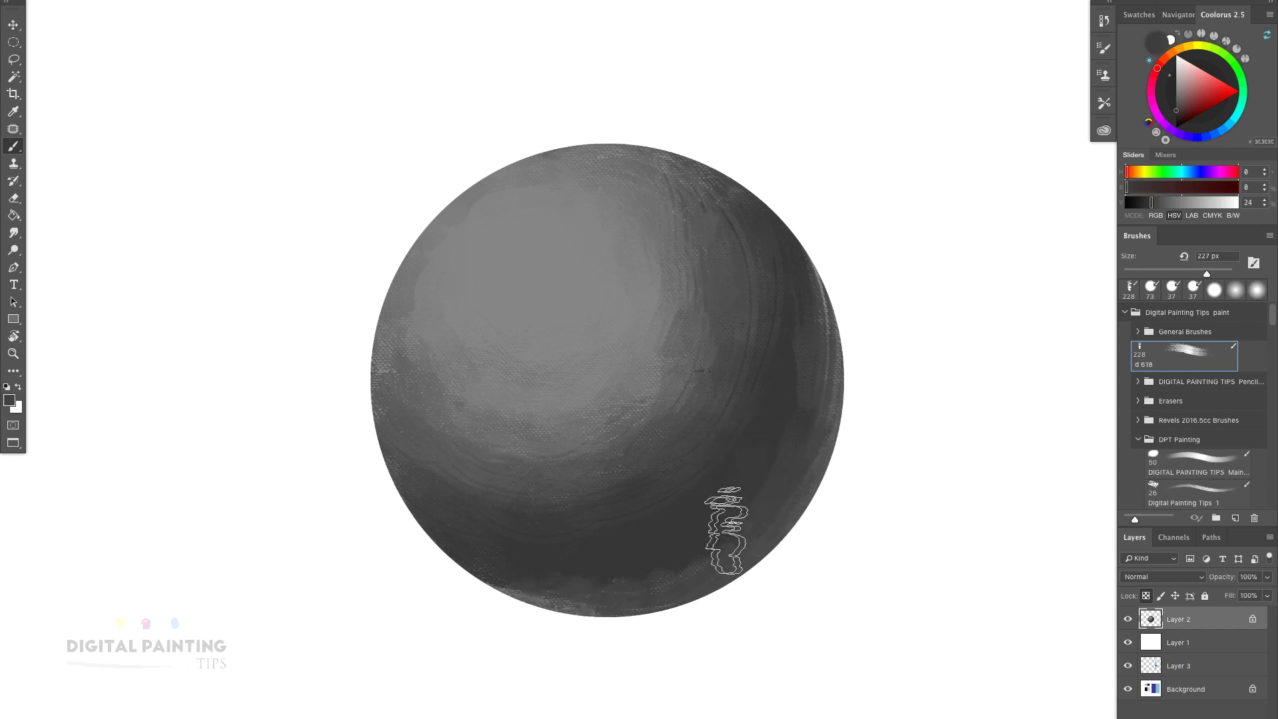
alt+click(775, 433)
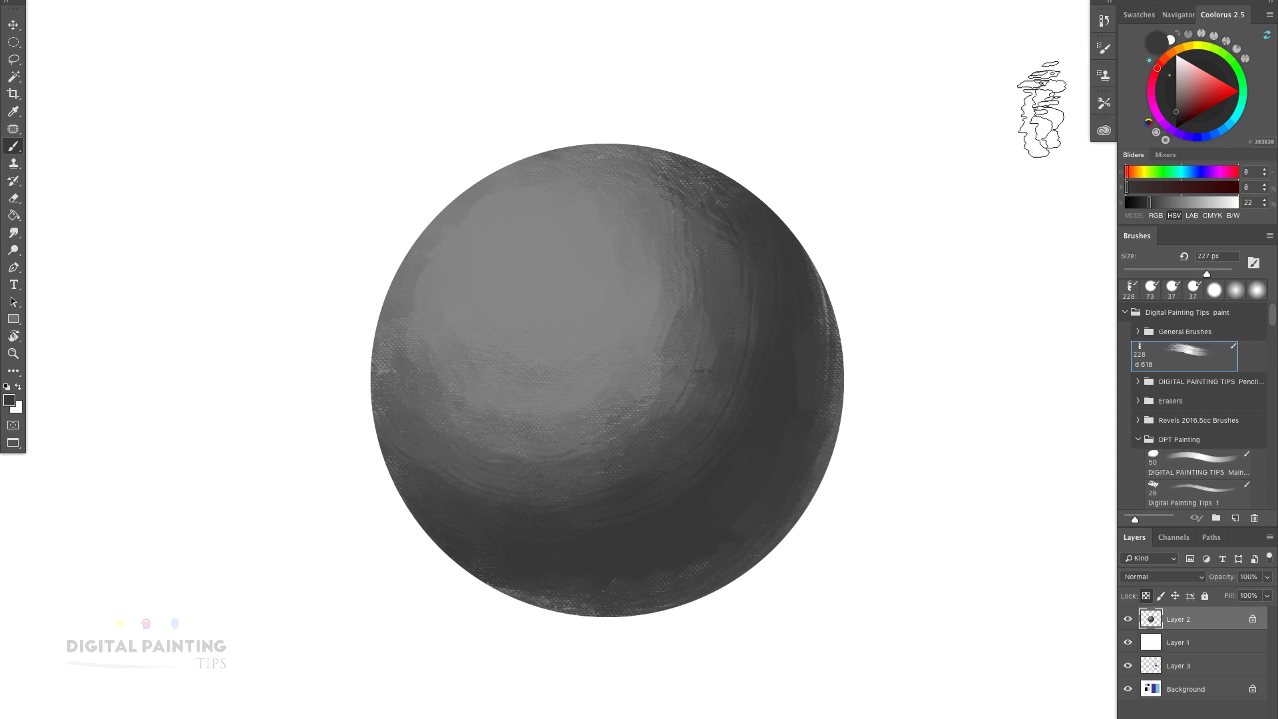
Choose a lighter gray with 69% brightness and paint a highlight in the sphere's upper-left light area, feathering strokes around it at 137 px.
alt+click(542, 273)
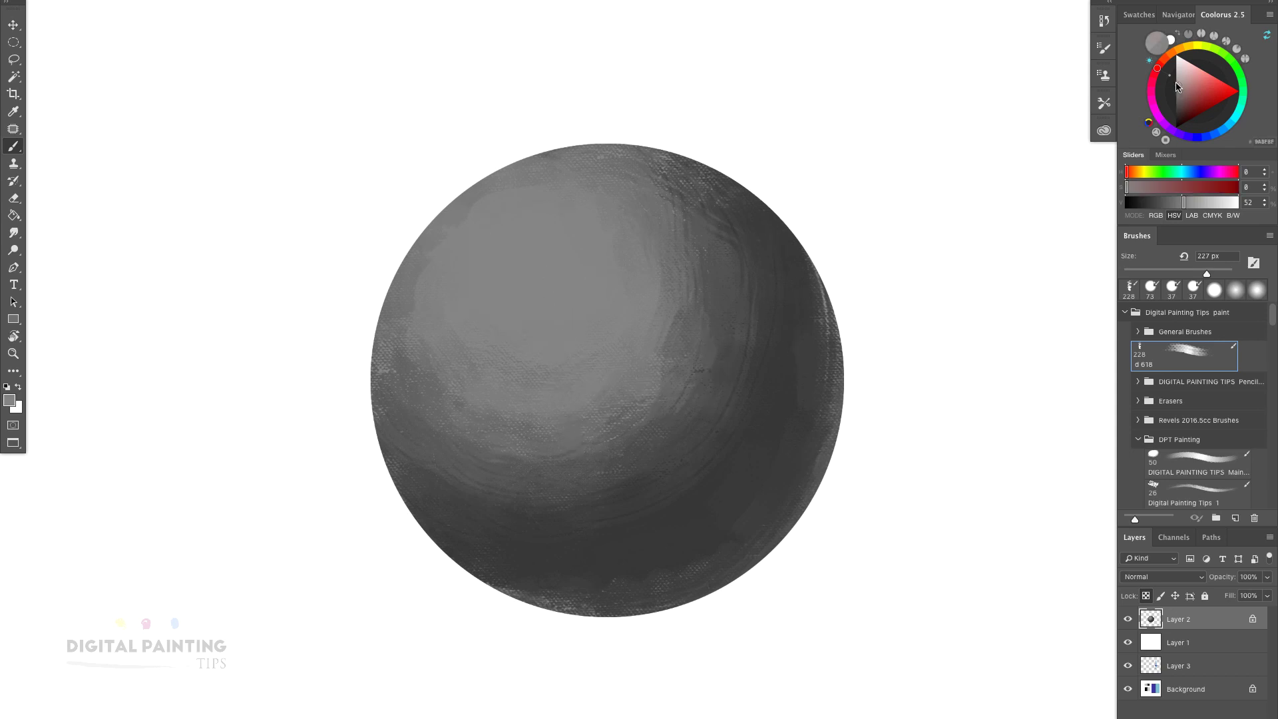
click(1170, 78)
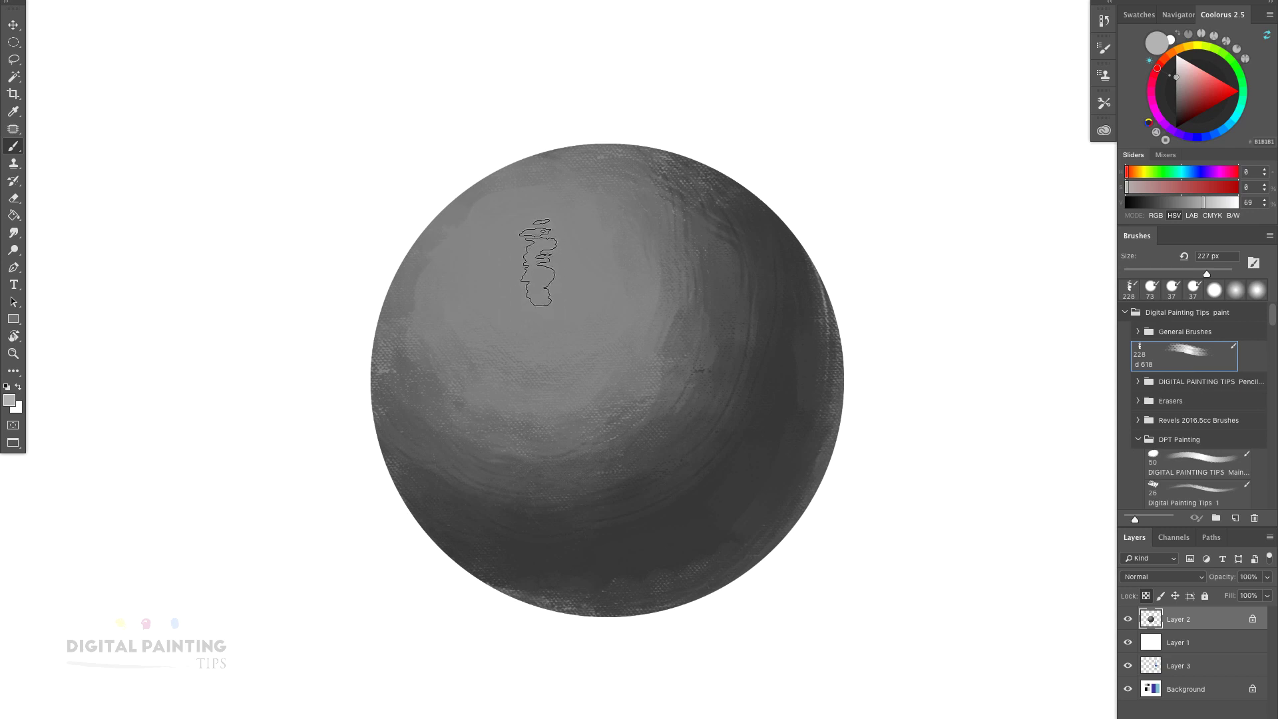
drag(537, 262, 511, 268)
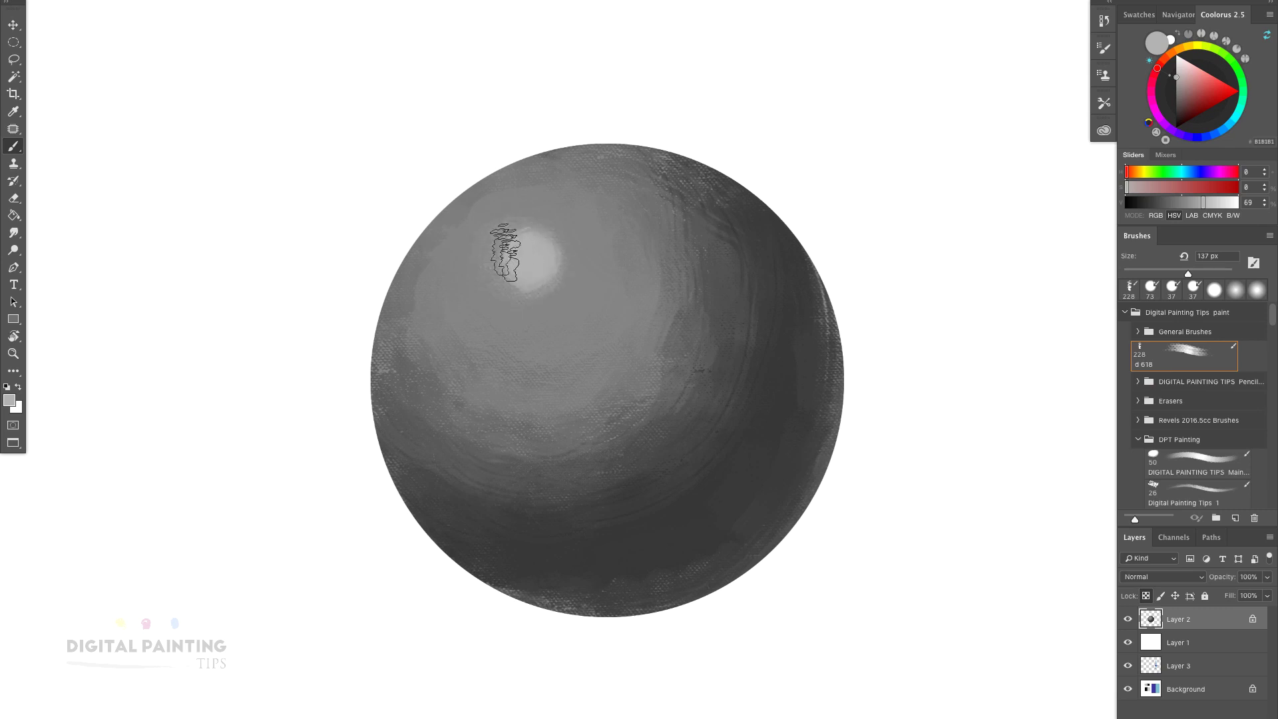
drag(500, 250, 528, 234)
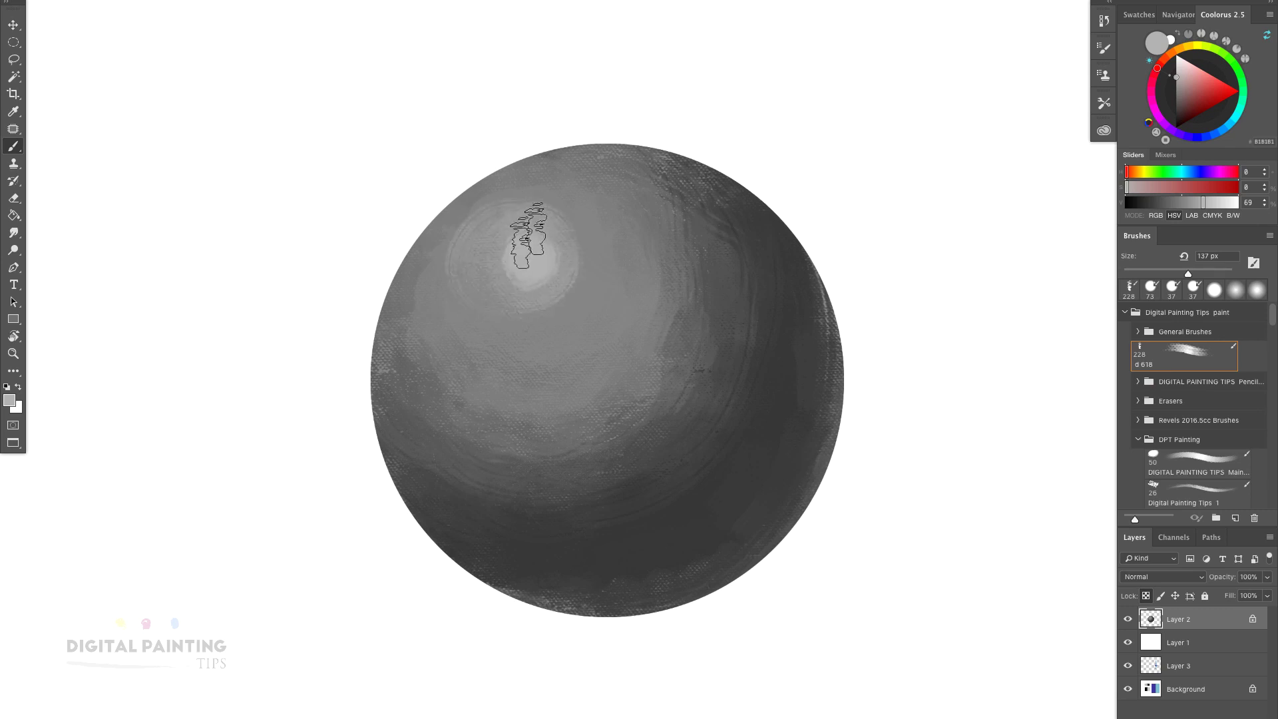
drag(569, 306, 507, 252)
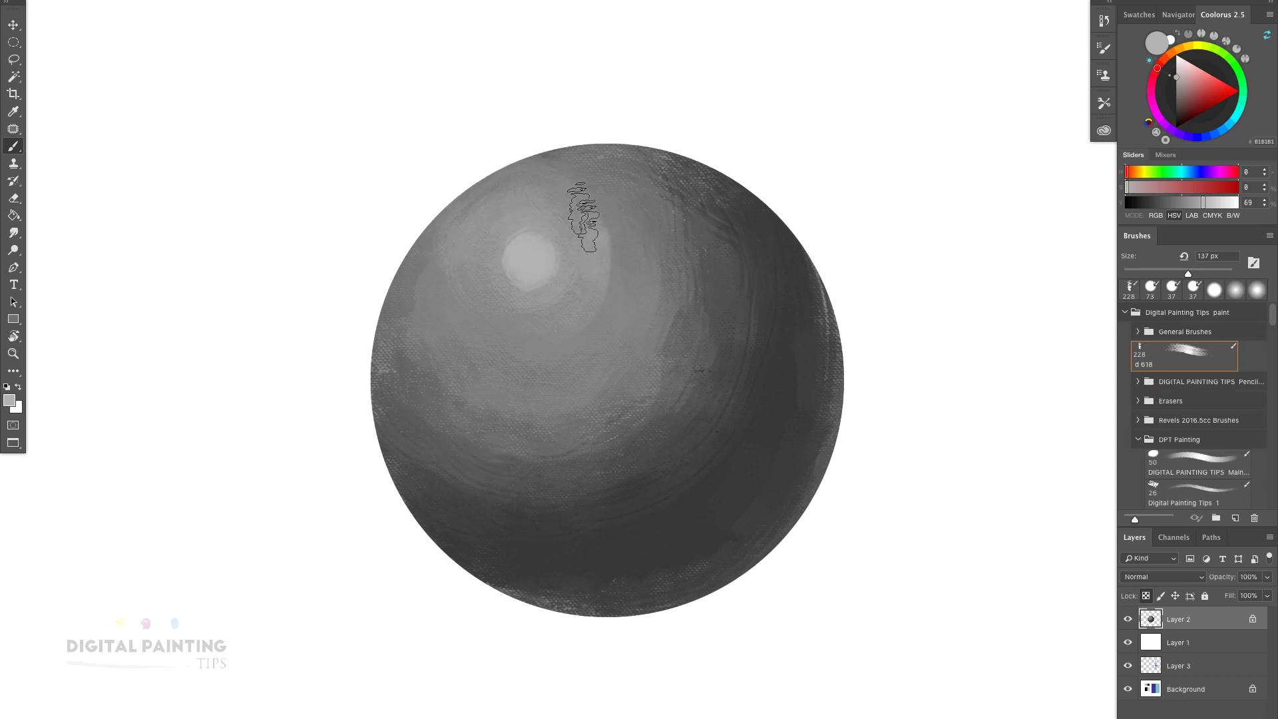
drag(449, 316, 580, 322)
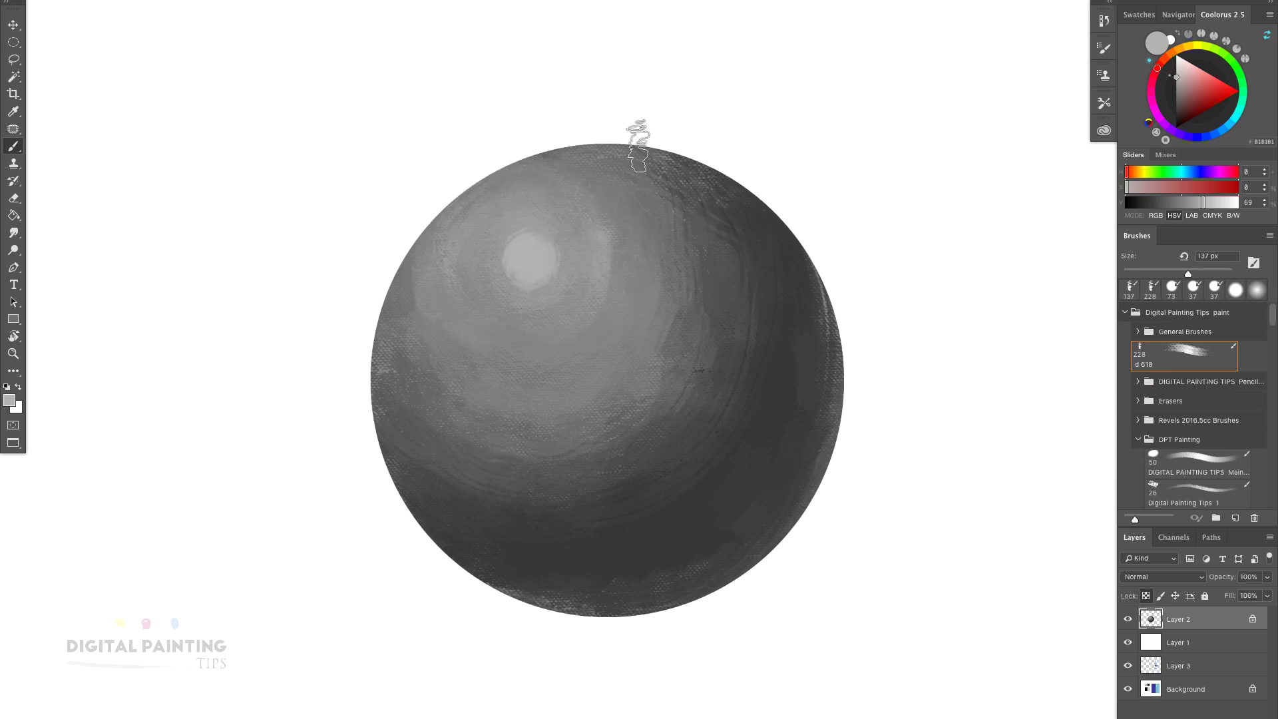
Soften the rings around the sphere's highlight by brushing with light and middle grays sampled beside it.
alt+click(616, 274)
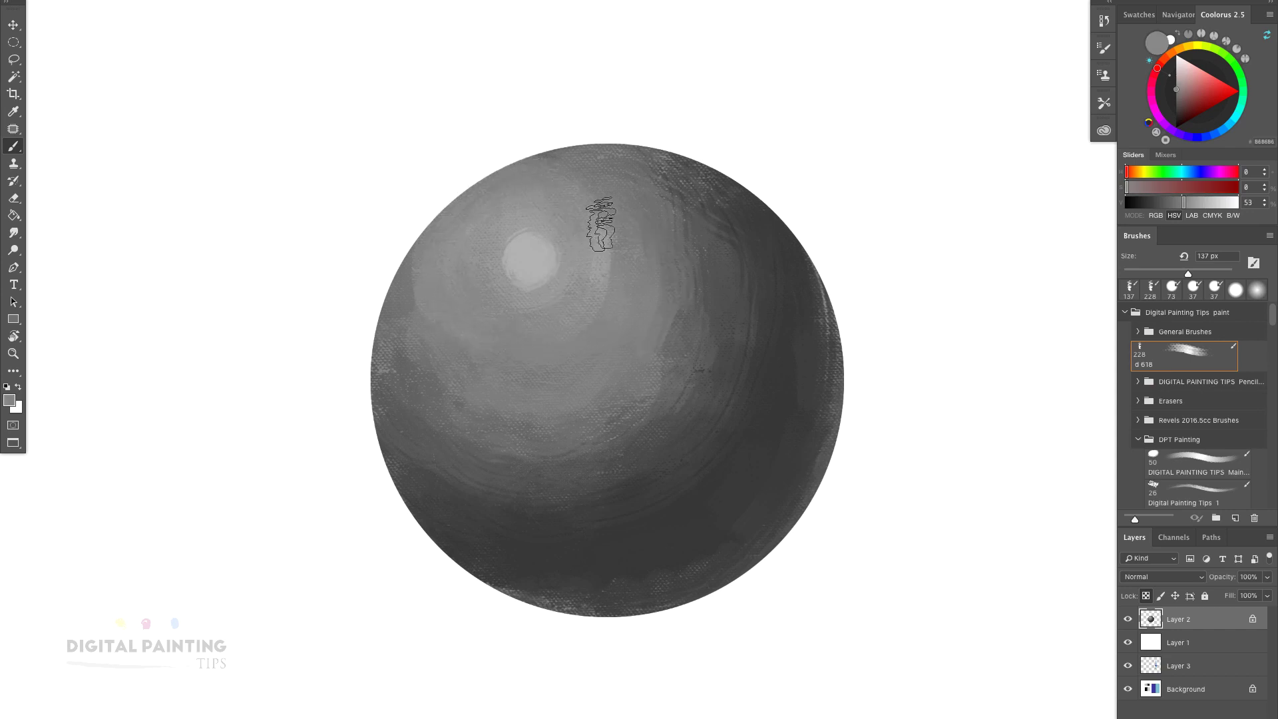
alt+click(608, 274)
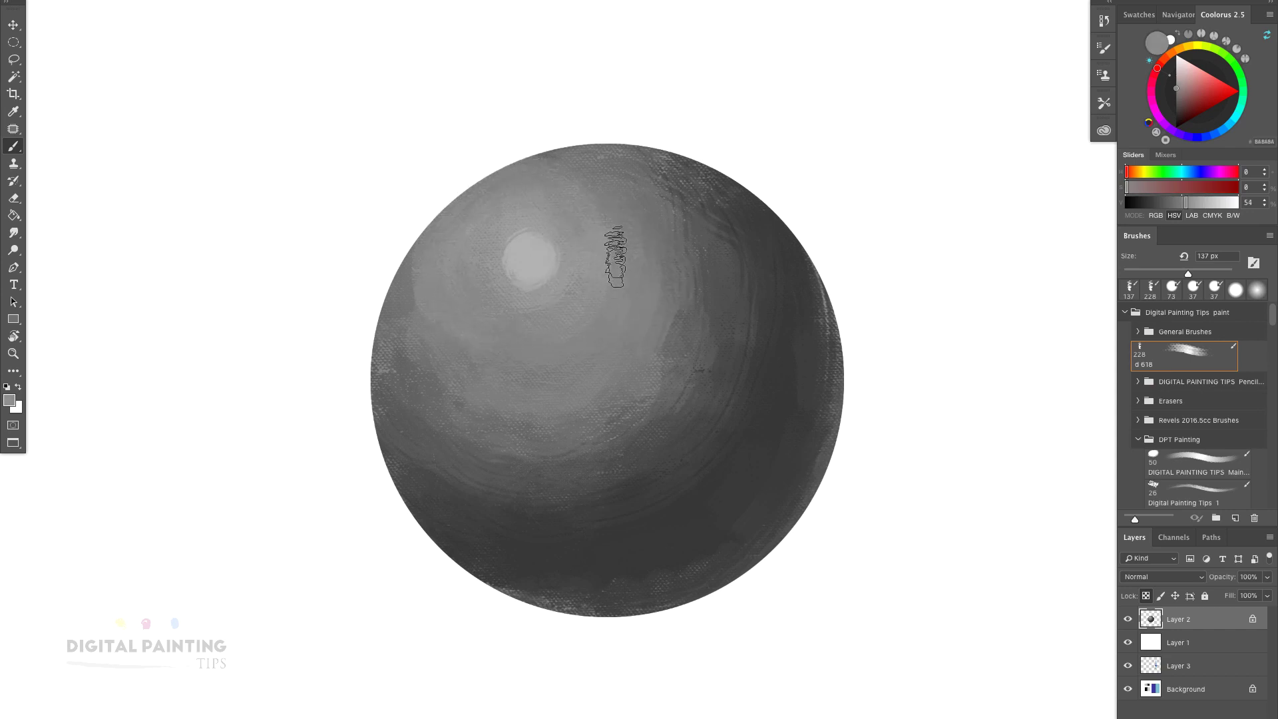
alt+click(551, 269)
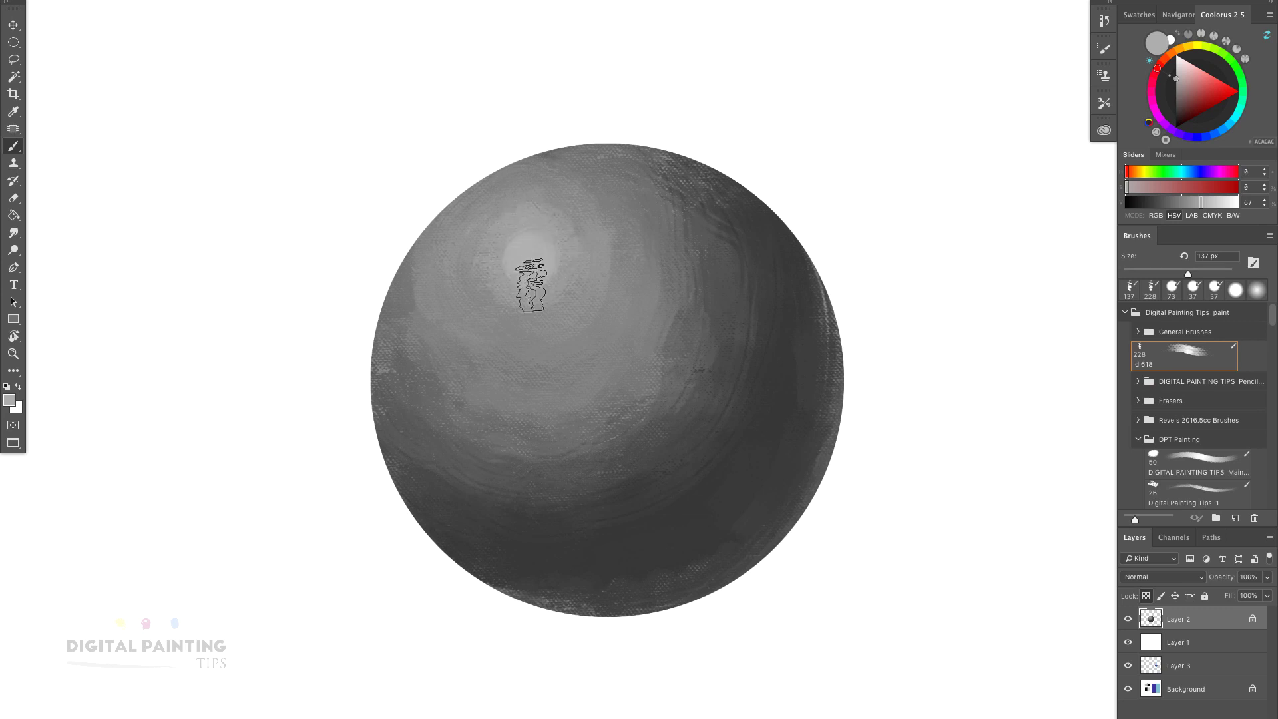
alt+click(559, 257)
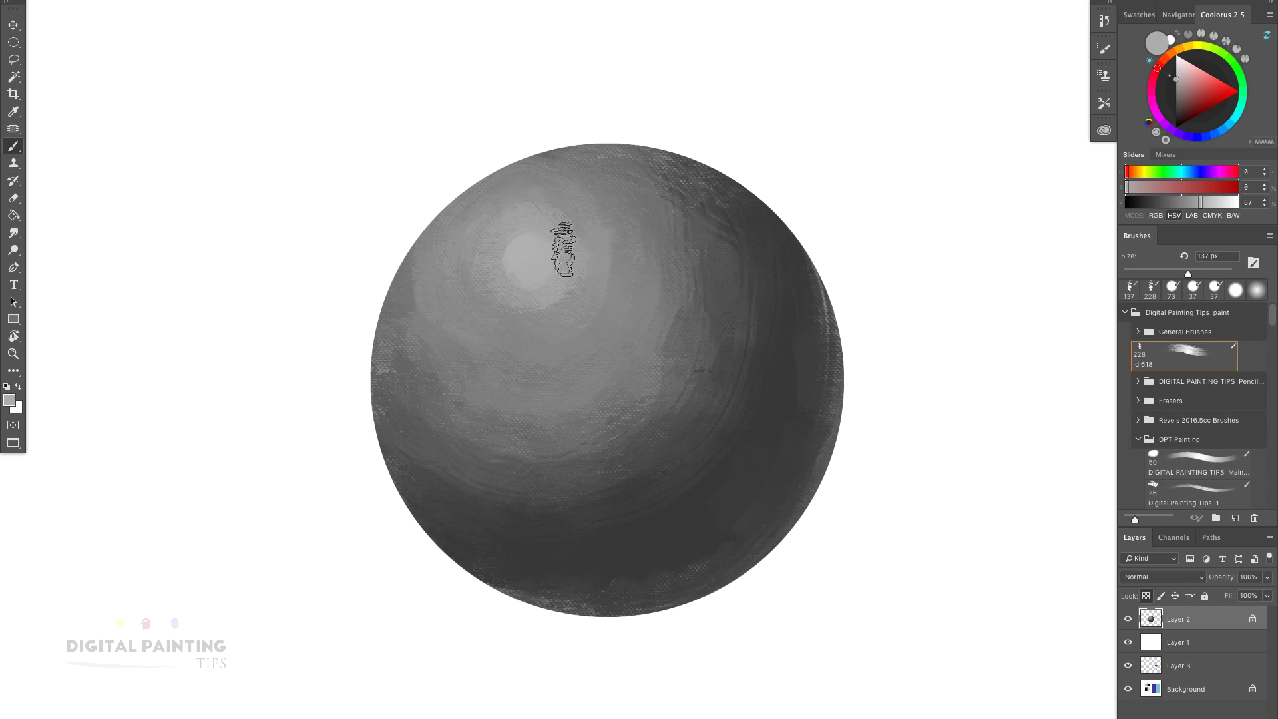
alt+click(535, 221)
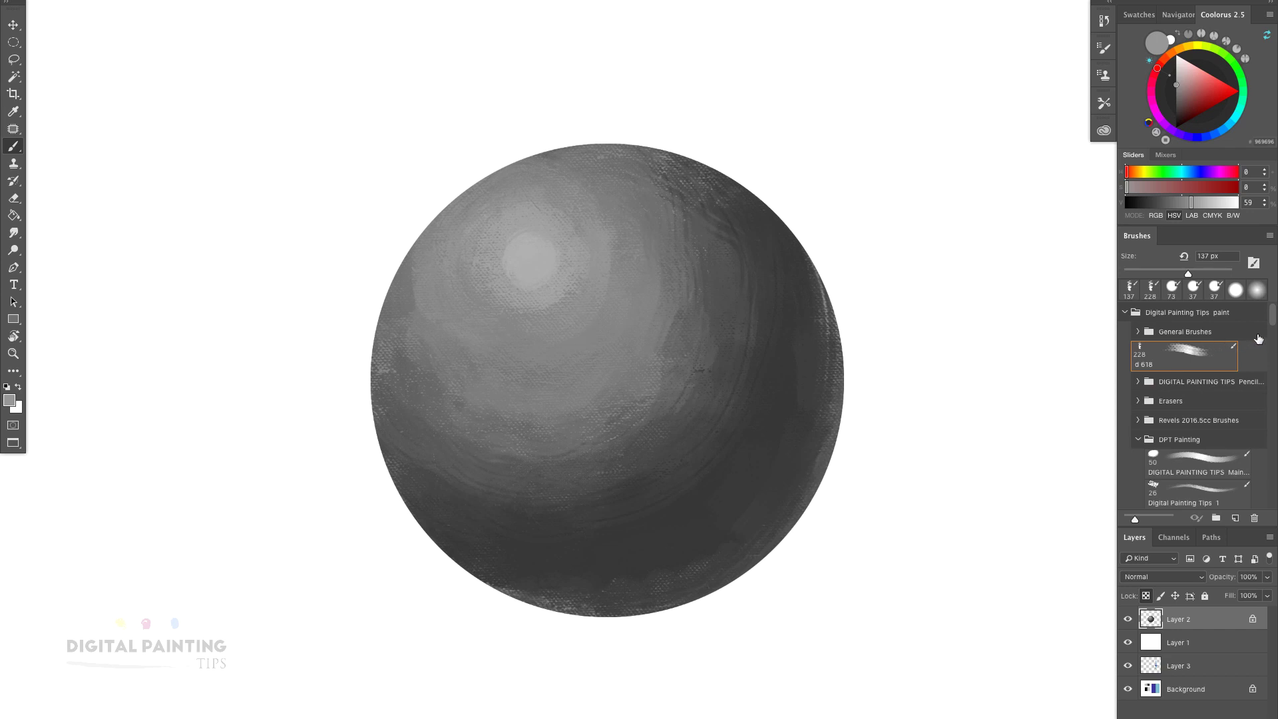
Blend the sphere's shadow transition and shaded rim on a new layer with the 150 px DPT Textured Blender 3.
drag(1273, 322, 1271, 461)
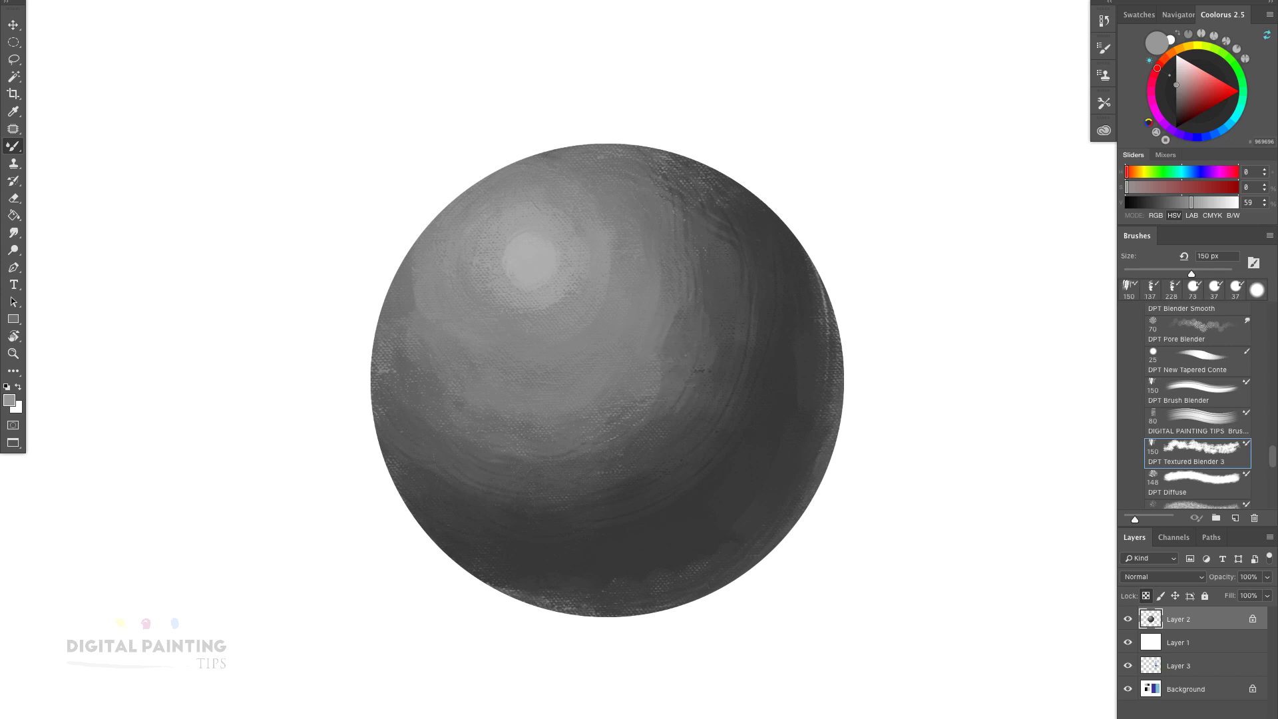
key(ctrl+shift+alt+n)
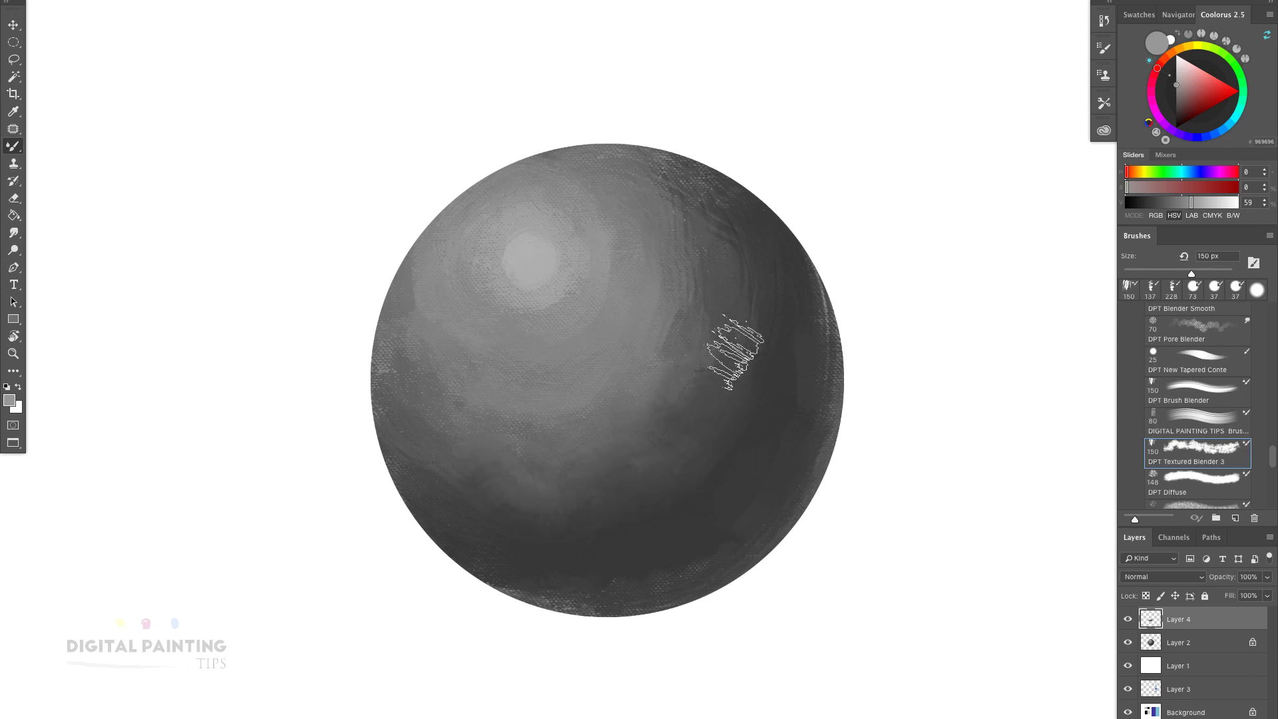
mouse_move(735, 353)
mouse_down()
mouse_move(760, 325)
mouse_move(705, 325)
mouse_move(749, 291)
mouse_move(691, 202)
mouse_move(737, 221)
mouse_up()
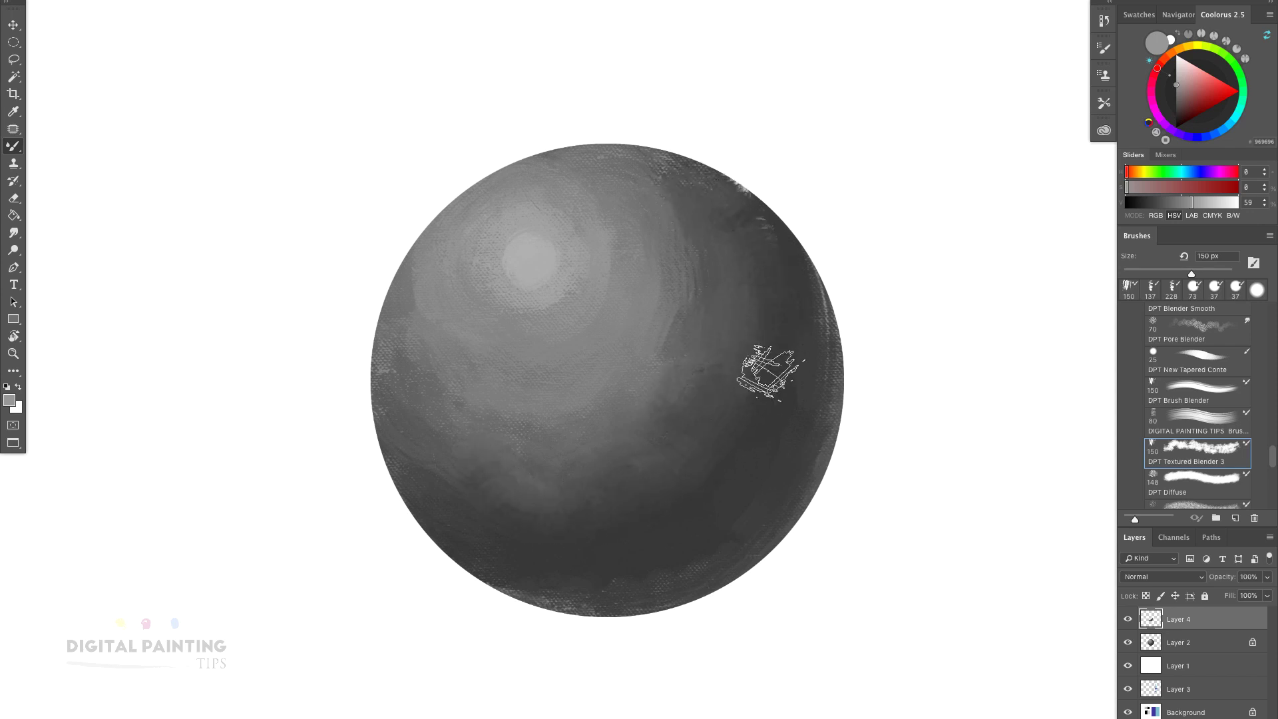
mouse_move(792, 308)
mouse_down()
mouse_move(772, 453)
mouse_move(692, 550)
mouse_move(566, 569)
mouse_move(649, 579)
mouse_move(549, 585)
mouse_move(573, 551)
mouse_up()
mouse_move(802, 276)
mouse_down()
mouse_move(835, 357)
mouse_move(764, 213)
mouse_move(654, 163)
mouse_move(828, 362)
mouse_move(708, 599)
mouse_move(429, 539)
mouse_up()
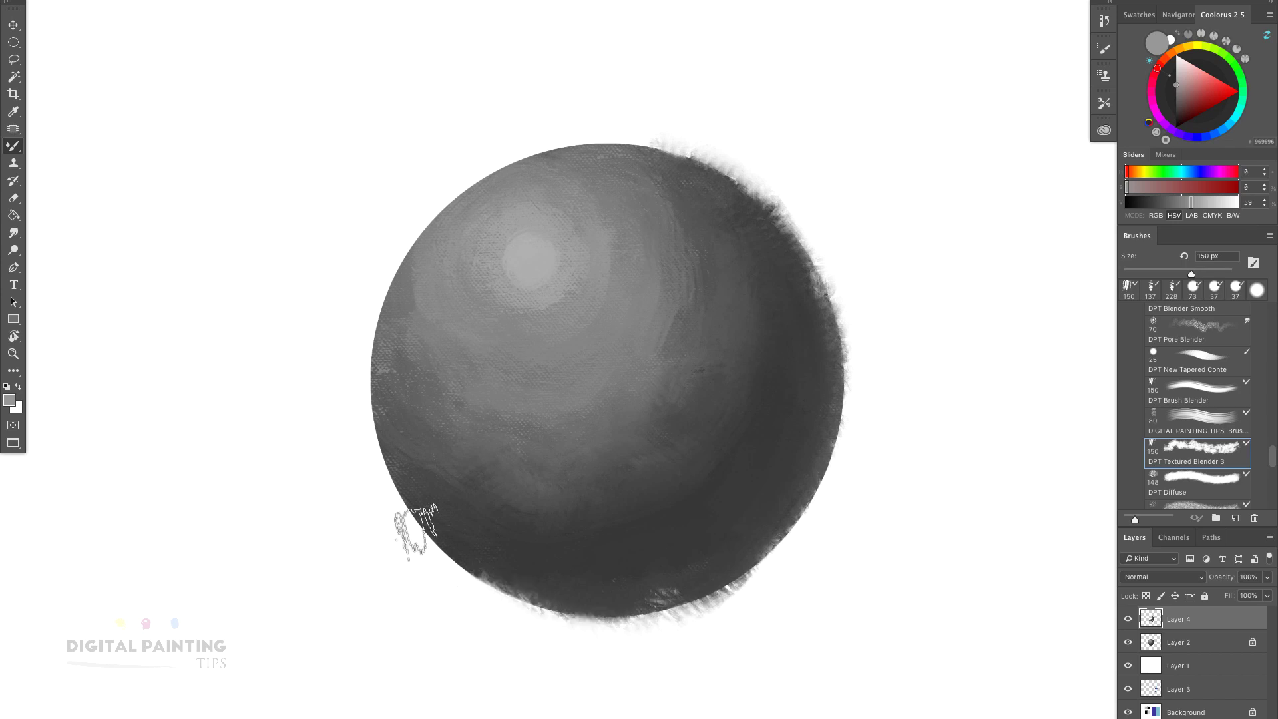
Clip the blending layer, Layer 4, to the sphere on Layer 2 with a clipping mask.
click(1269, 538)
click(1268, 539)
click(1269, 539)
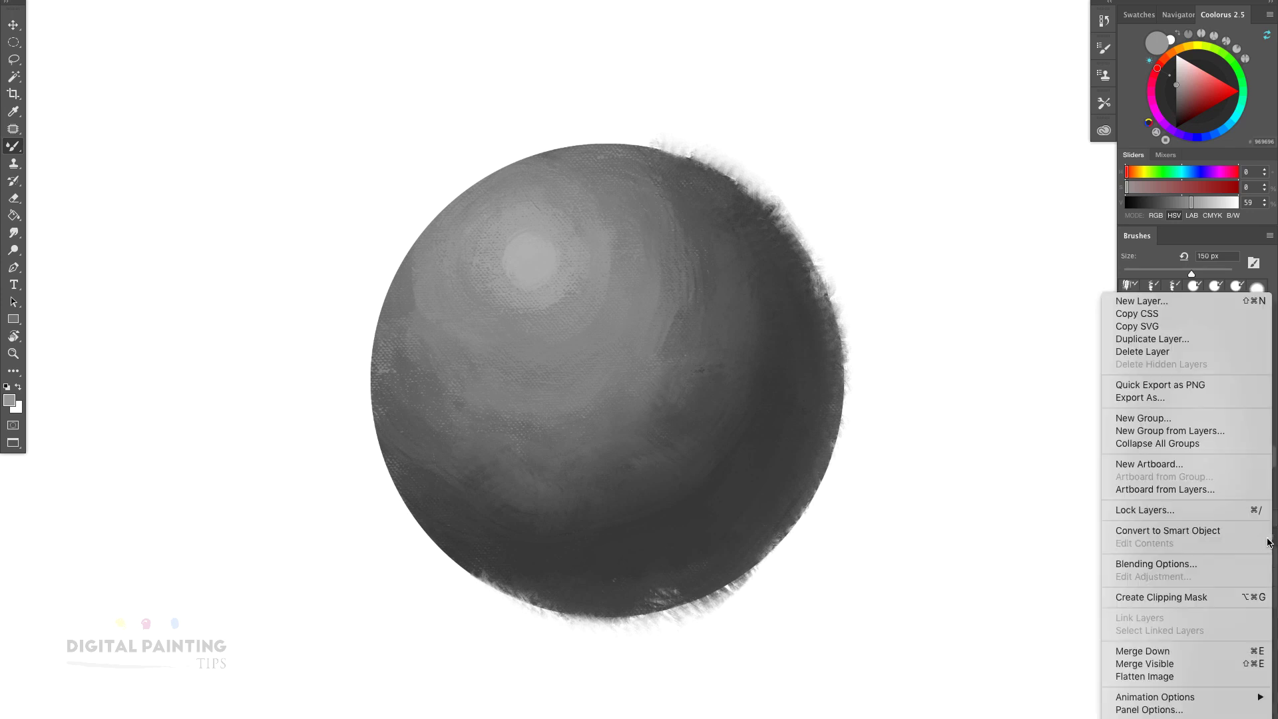
click(1233, 598)
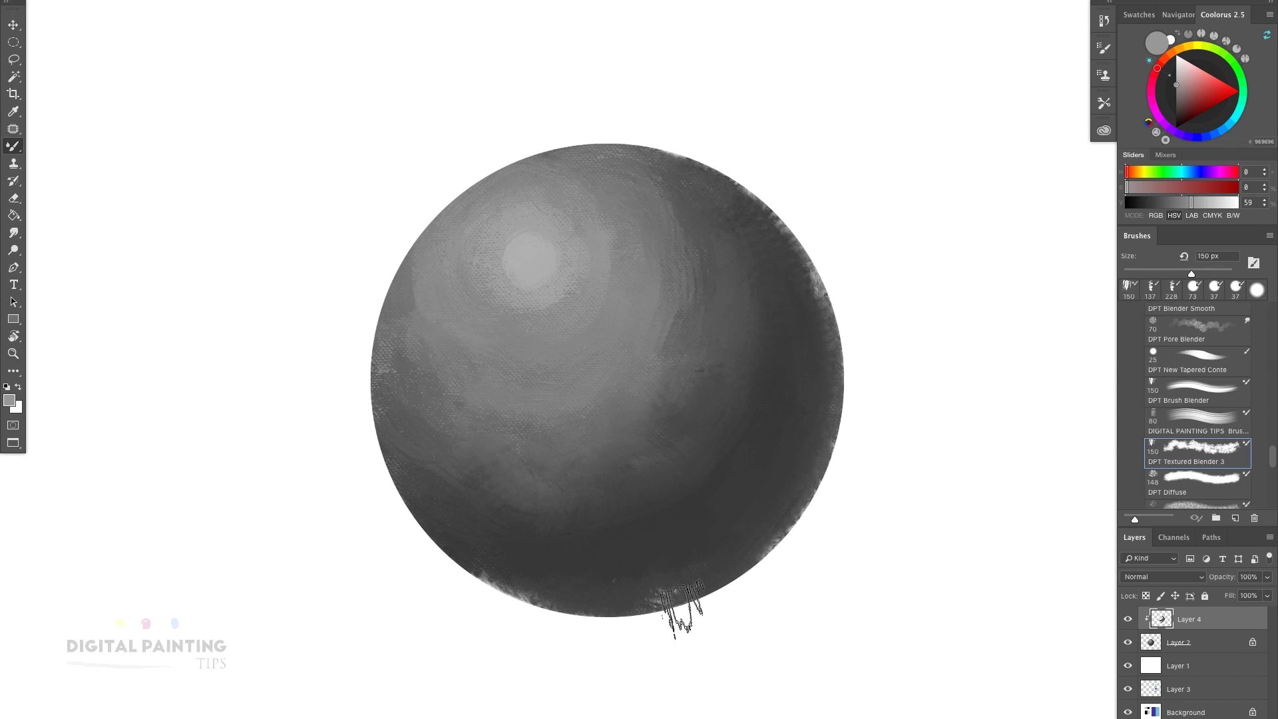
Continue the textured blending over the sphere's rim, its left side and highlight, and the halftone band.
mouse_move(686, 582)
mouse_down()
mouse_move(541, 600)
mouse_move(483, 565)
mouse_move(480, 579)
mouse_move(585, 590)
mouse_move(483, 554)
mouse_move(538, 558)
mouse_move(530, 572)
mouse_move(573, 565)
mouse_move(614, 631)
mouse_move(603, 590)
mouse_move(666, 554)
mouse_move(688, 617)
mouse_move(640, 565)
mouse_move(570, 617)
mouse_move(564, 586)
mouse_move(519, 577)
mouse_move(479, 572)
mouse_move(451, 600)
mouse_move(544, 574)
mouse_move(594, 621)
mouse_move(628, 579)
mouse_move(638, 605)
mouse_move(604, 584)
mouse_move(639, 574)
mouse_move(685, 612)
mouse_move(765, 521)
mouse_move(818, 142)
mouse_up()
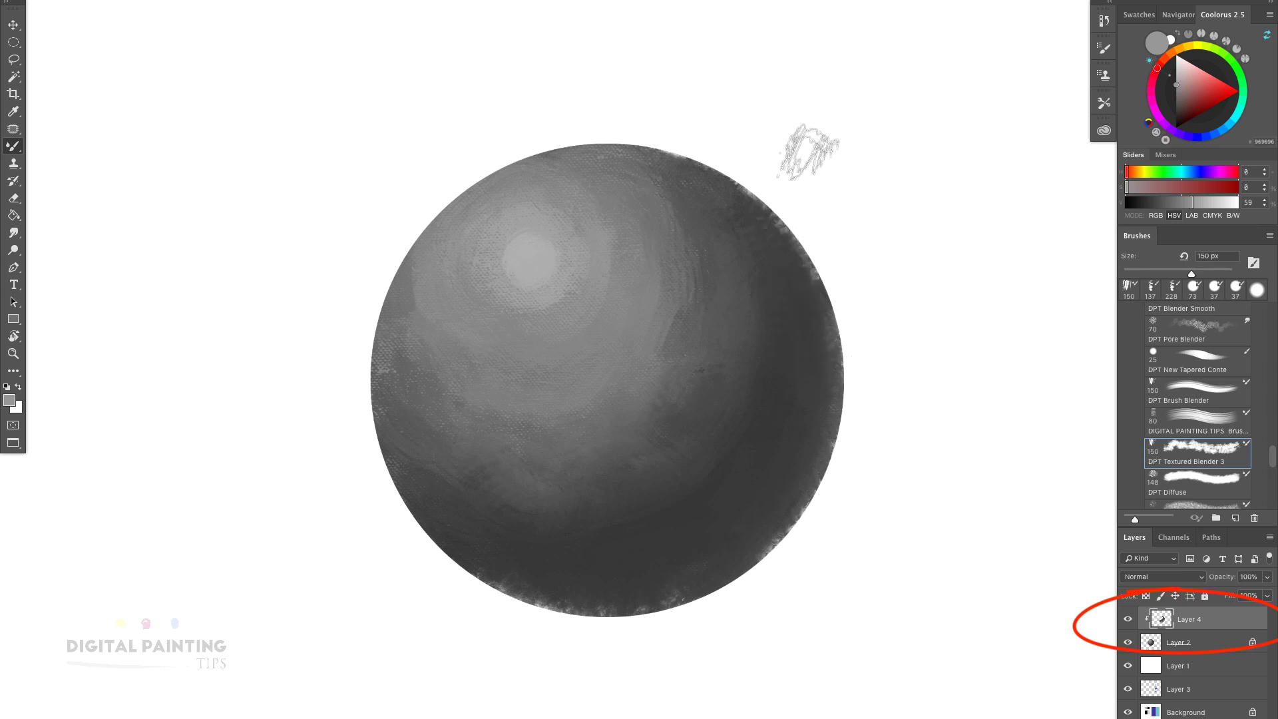
mouse_move(431, 463)
mouse_down()
mouse_move(688, 265)
mouse_move(645, 194)
mouse_move(670, 215)
mouse_move(602, 264)
mouse_move(569, 334)
mouse_move(521, 274)
mouse_move(490, 284)
mouse_move(505, 238)
mouse_move(555, 261)
mouse_move(531, 304)
mouse_move(483, 291)
mouse_move(597, 286)
mouse_move(522, 204)
mouse_move(561, 334)
mouse_move(426, 330)
mouse_move(409, 263)
mouse_move(522, 369)
mouse_move(542, 321)
mouse_move(432, 369)
mouse_move(462, 374)
mouse_up()
mouse_move(678, 270)
mouse_down()
mouse_move(588, 206)
mouse_move(616, 191)
mouse_move(761, 356)
mouse_move(496, 491)
mouse_move(673, 485)
mouse_move(699, 459)
mouse_up()
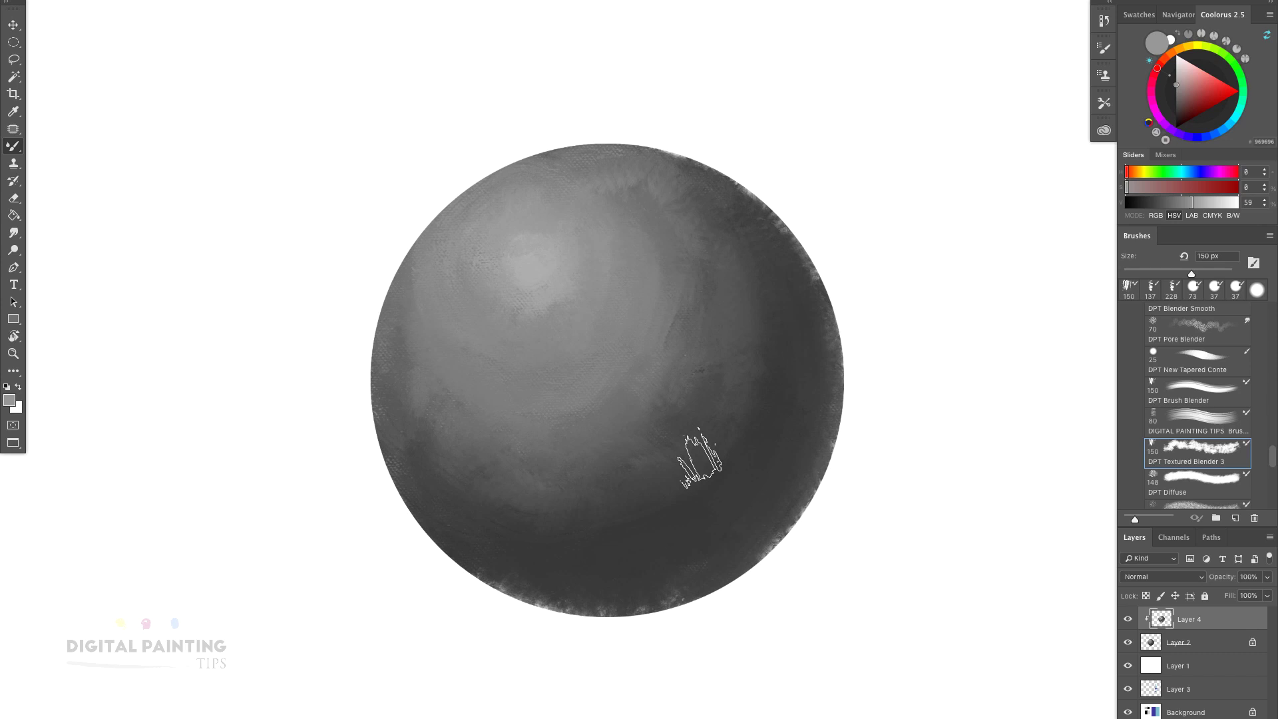
Smooth the sphere's tones on a new clipped layer with the first DPT Blenders brush at 113 px.
mouse_move(1272, 458)
mouse_down()
mouse_move(1274, 436)
mouse_move(1227, 421)
mouse_up()
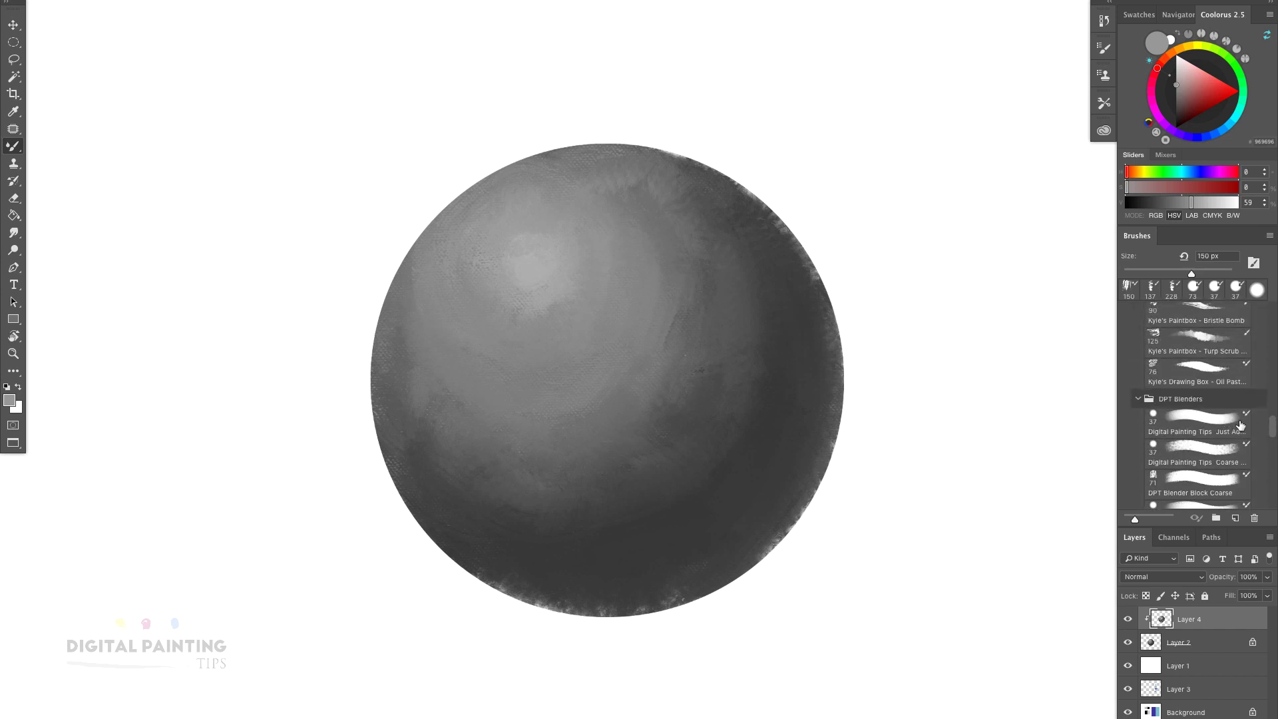
click(1229, 421)
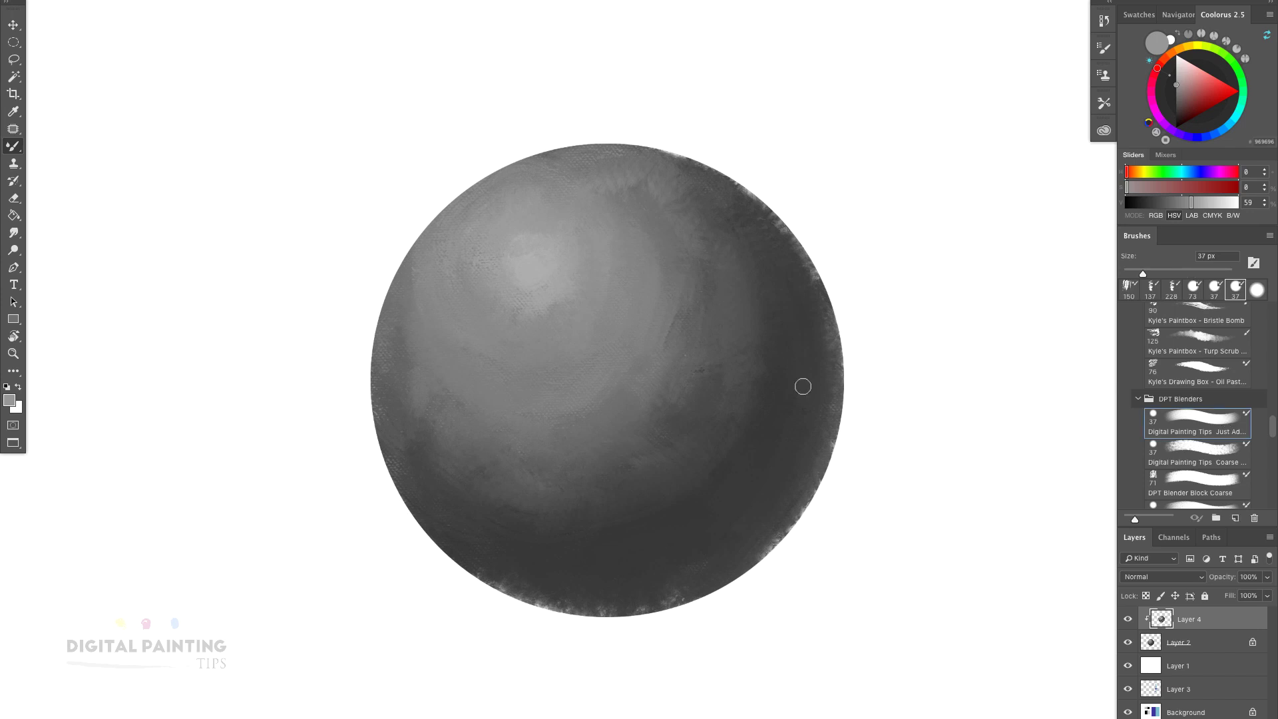
drag(608, 346, 632, 358)
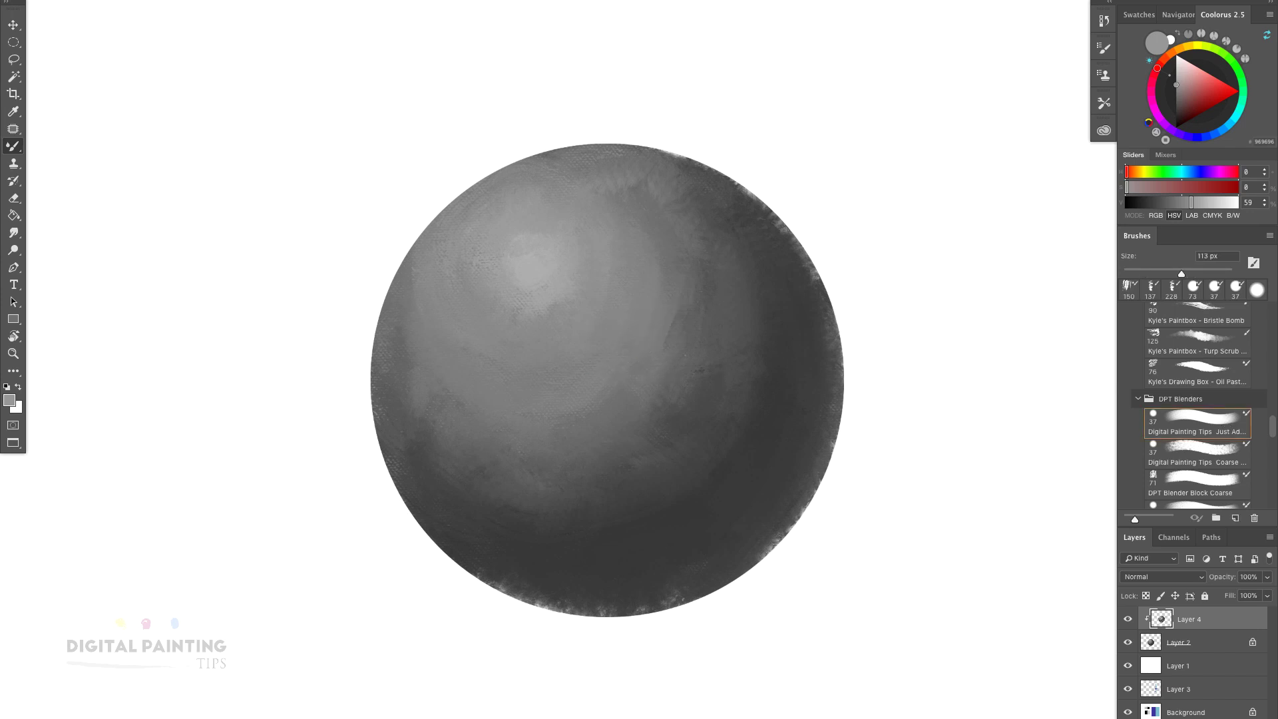
key(ctrl+shift+alt+n)
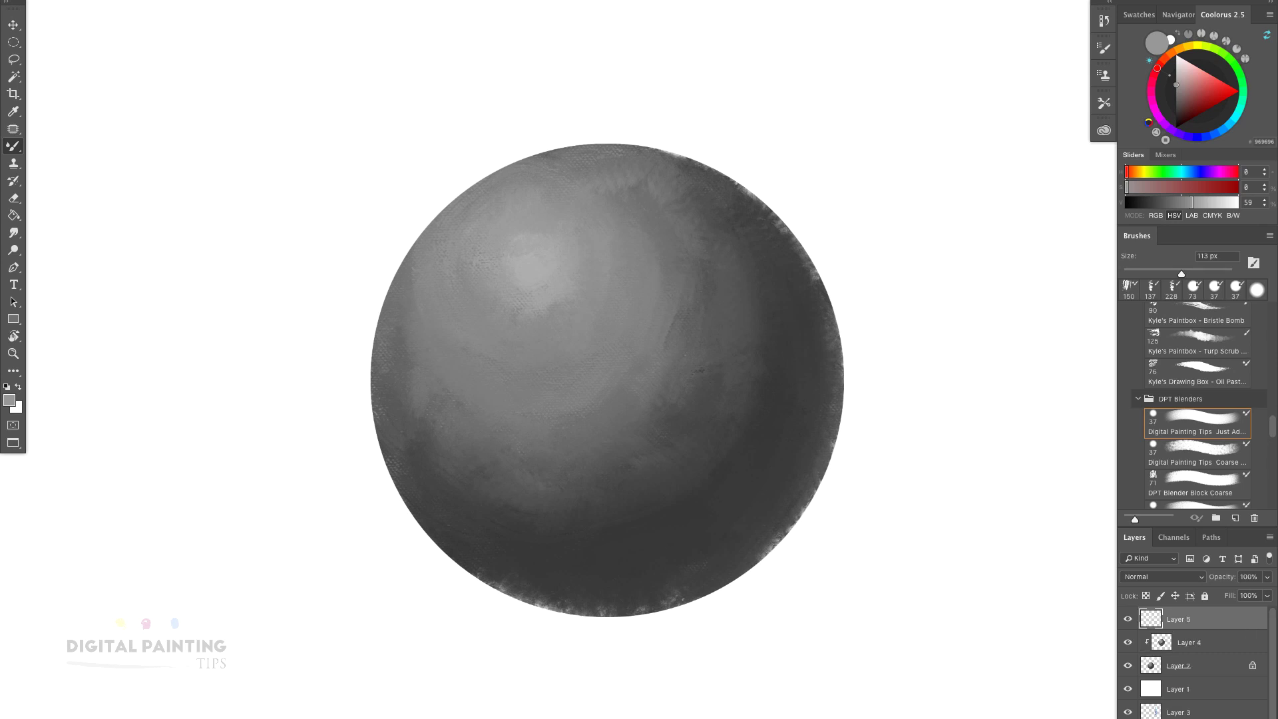
key(ctrl+alt+g)
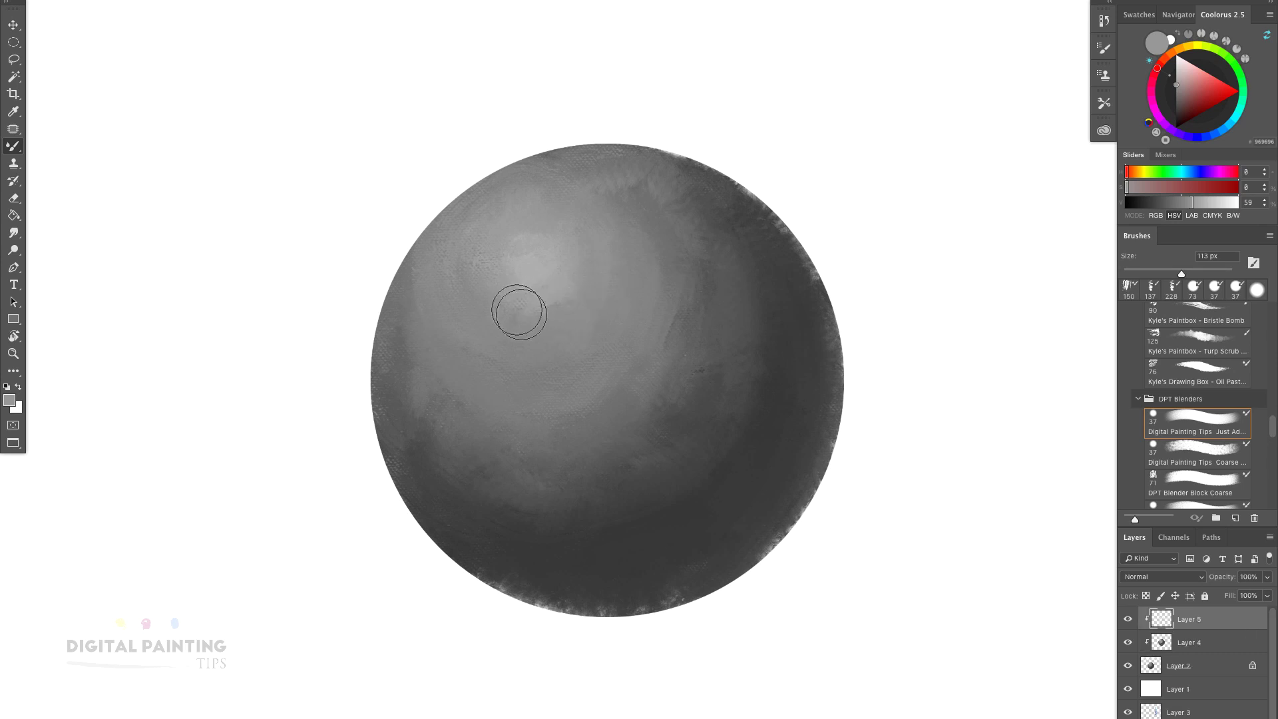
mouse_move(510, 304)
mouse_down()
mouse_move(480, 291)
mouse_move(508, 228)
mouse_move(588, 237)
mouse_move(556, 312)
mouse_move(552, 301)
mouse_move(502, 308)
mouse_move(473, 240)
mouse_move(457, 292)
mouse_move(470, 243)
mouse_move(450, 272)
mouse_move(591, 219)
mouse_move(581, 293)
mouse_move(516, 303)
mouse_move(561, 295)
mouse_move(513, 290)
mouse_move(525, 249)
mouse_move(652, 332)
mouse_move(676, 310)
mouse_move(660, 368)
mouse_move(600, 392)
mouse_move(578, 370)
mouse_move(540, 434)
mouse_move(431, 395)
mouse_move(486, 346)
mouse_move(423, 387)
mouse_move(411, 327)
mouse_move(487, 485)
mouse_move(534, 511)
mouse_move(438, 426)
mouse_move(522, 450)
mouse_move(498, 437)
mouse_move(573, 510)
mouse_move(593, 490)
mouse_move(557, 536)
mouse_move(718, 453)
mouse_move(558, 437)
mouse_move(557, 455)
mouse_move(574, 450)
mouse_move(550, 478)
mouse_move(594, 536)
mouse_move(693, 468)
mouse_move(671, 503)
mouse_move(705, 450)
mouse_move(644, 421)
mouse_move(674, 332)
mouse_move(660, 350)
mouse_move(652, 245)
mouse_move(614, 191)
mouse_move(556, 185)
mouse_move(675, 209)
mouse_move(722, 249)
mouse_move(706, 205)
mouse_move(766, 365)
mouse_move(657, 291)
mouse_move(636, 310)
mouse_move(643, 256)
mouse_move(641, 341)
mouse_move(683, 338)
mouse_move(656, 297)
mouse_move(689, 255)
mouse_move(668, 364)
mouse_move(678, 273)
mouse_move(628, 202)
mouse_move(713, 282)
mouse_move(595, 445)
mouse_move(729, 368)
mouse_move(665, 299)
mouse_move(655, 373)
mouse_move(709, 483)
mouse_move(677, 315)
mouse_move(756, 345)
mouse_move(685, 291)
mouse_move(671, 397)
mouse_move(679, 387)
mouse_move(708, 399)
mouse_move(699, 414)
mouse_move(613, 425)
mouse_move(676, 370)
mouse_move(722, 362)
mouse_move(772, 266)
mouse_move(712, 224)
mouse_move(758, 285)
mouse_move(497, 516)
mouse_move(614, 539)
mouse_move(550, 548)
mouse_move(642, 465)
mouse_move(616, 485)
mouse_move(438, 383)
mouse_move(409, 290)
mouse_move(392, 346)
mouse_move(442, 527)
mouse_move(798, 465)
mouse_move(633, 162)
mouse_move(808, 208)
mouse_up()
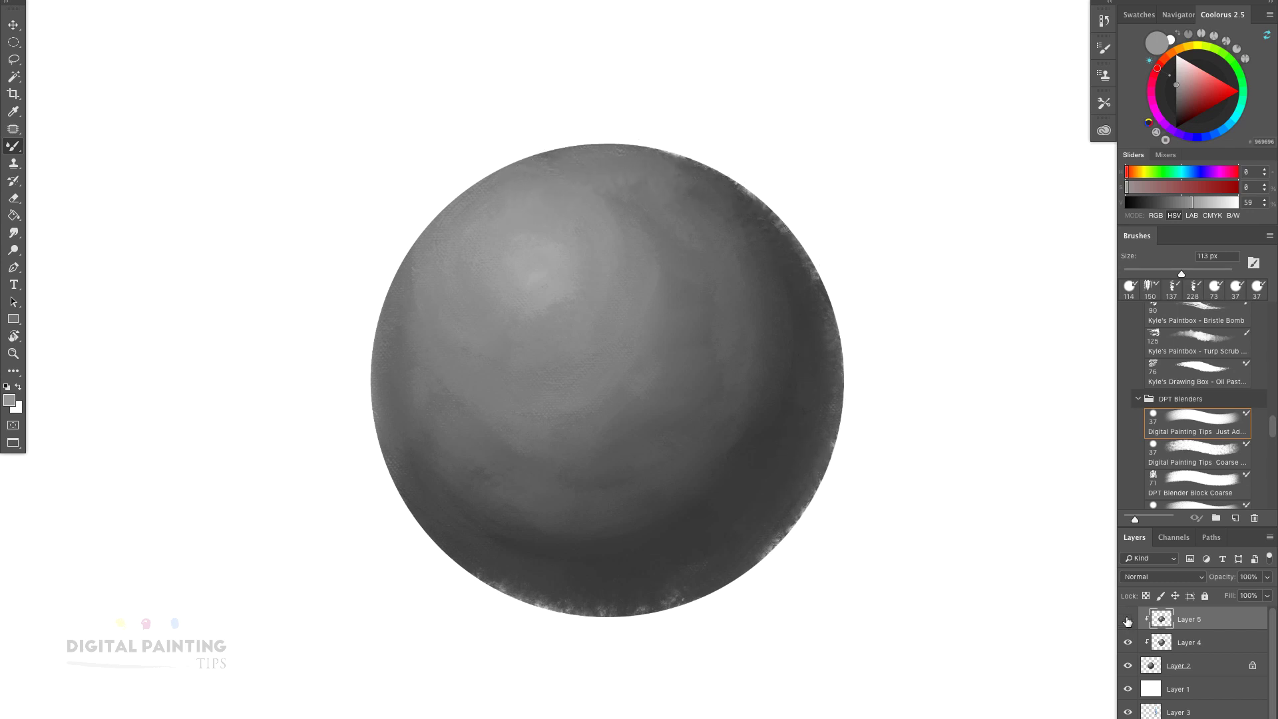
Toggle Layer 5 to compare the smooth blend, and lower its opacity to 71%.
click(1127, 619)
click(1126, 620)
drag(1223, 583, 1198, 587)
Switch to the JB_001.psd portrait and hide Layer 5 to view the unblended painting underneath.
click(416, 0)
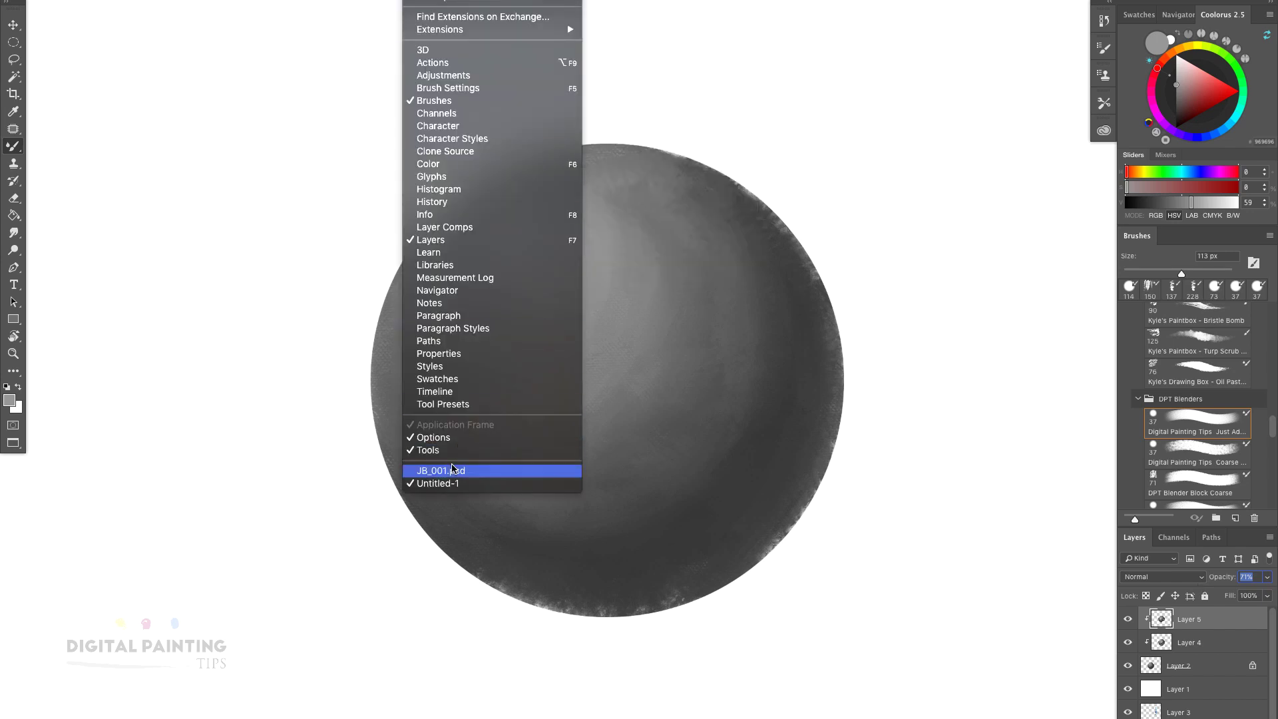
click(451, 468)
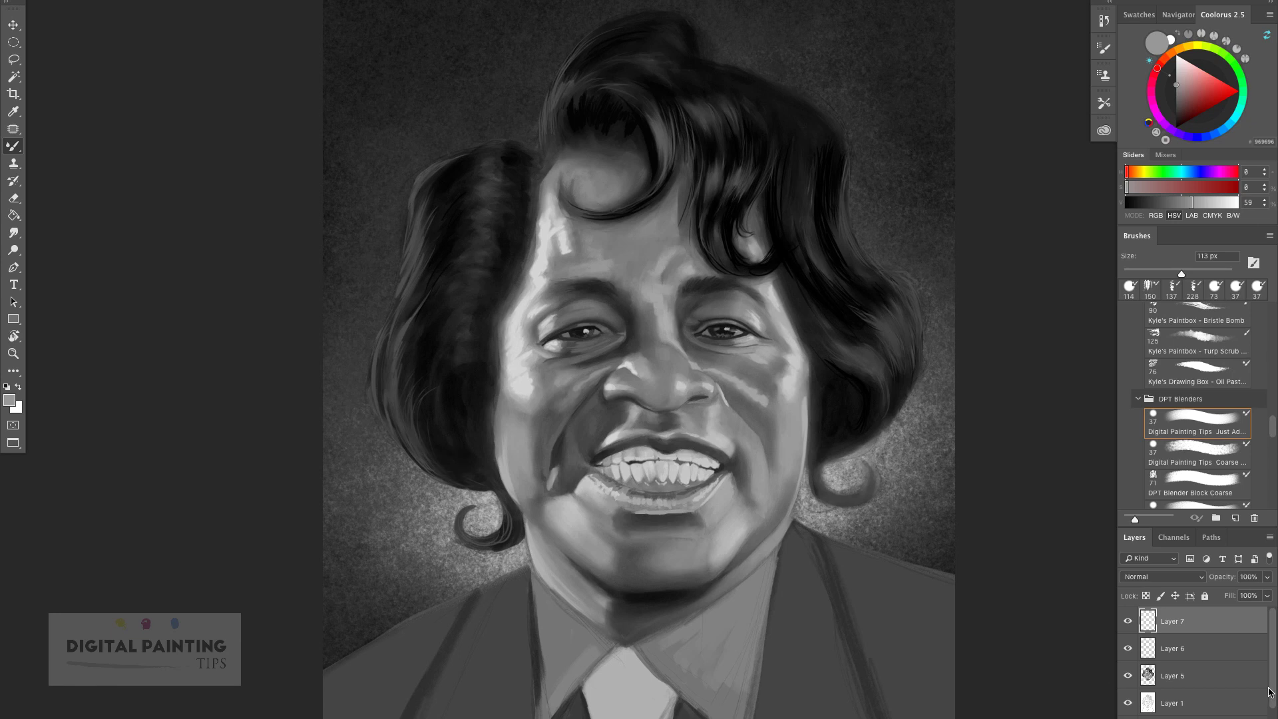
scroll(1191, 662, down, 1)
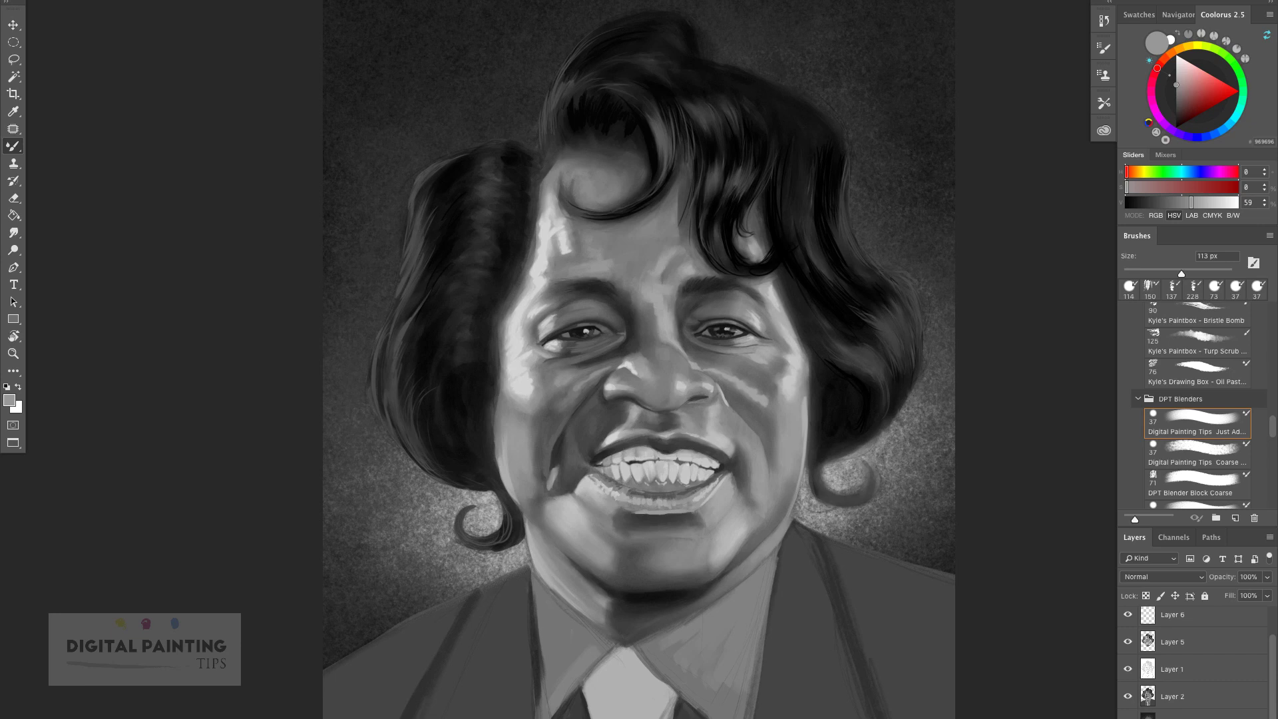
click(1127, 641)
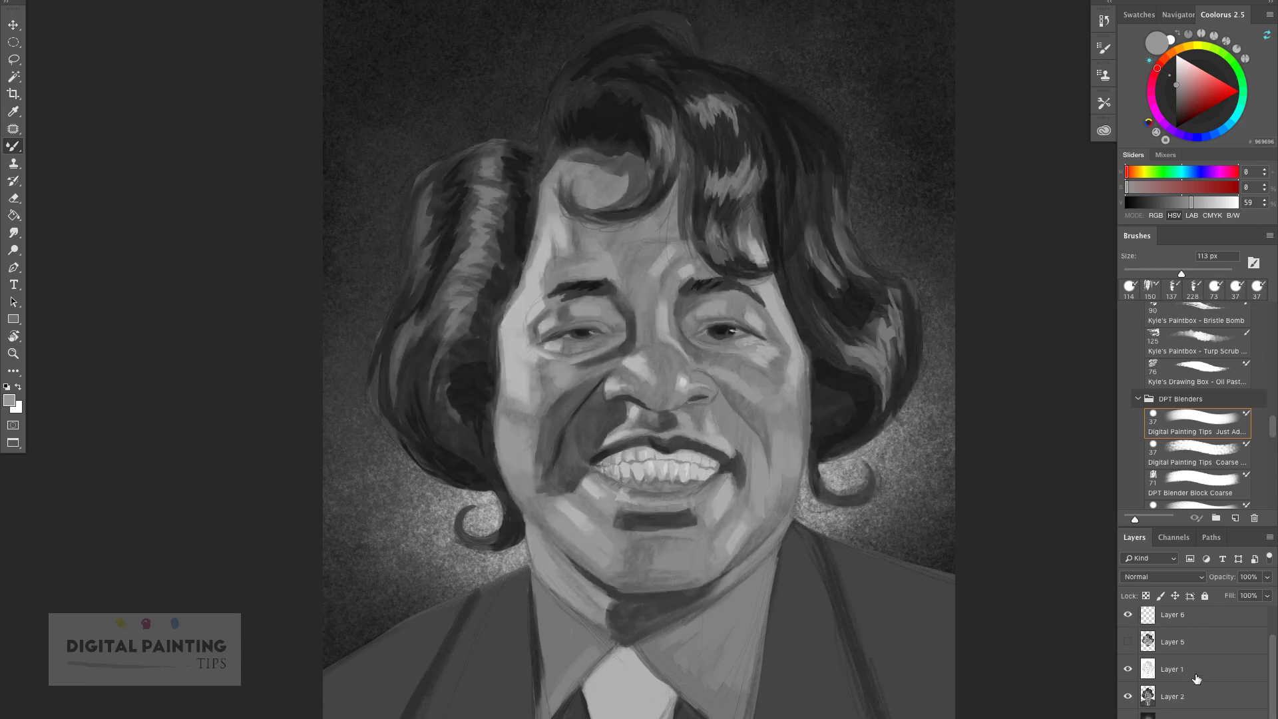
Hide the portrait's Layer 2 and show the Background layer to inspect the sketch over the textured backdrop.
click(1127, 696)
click(1127, 697)
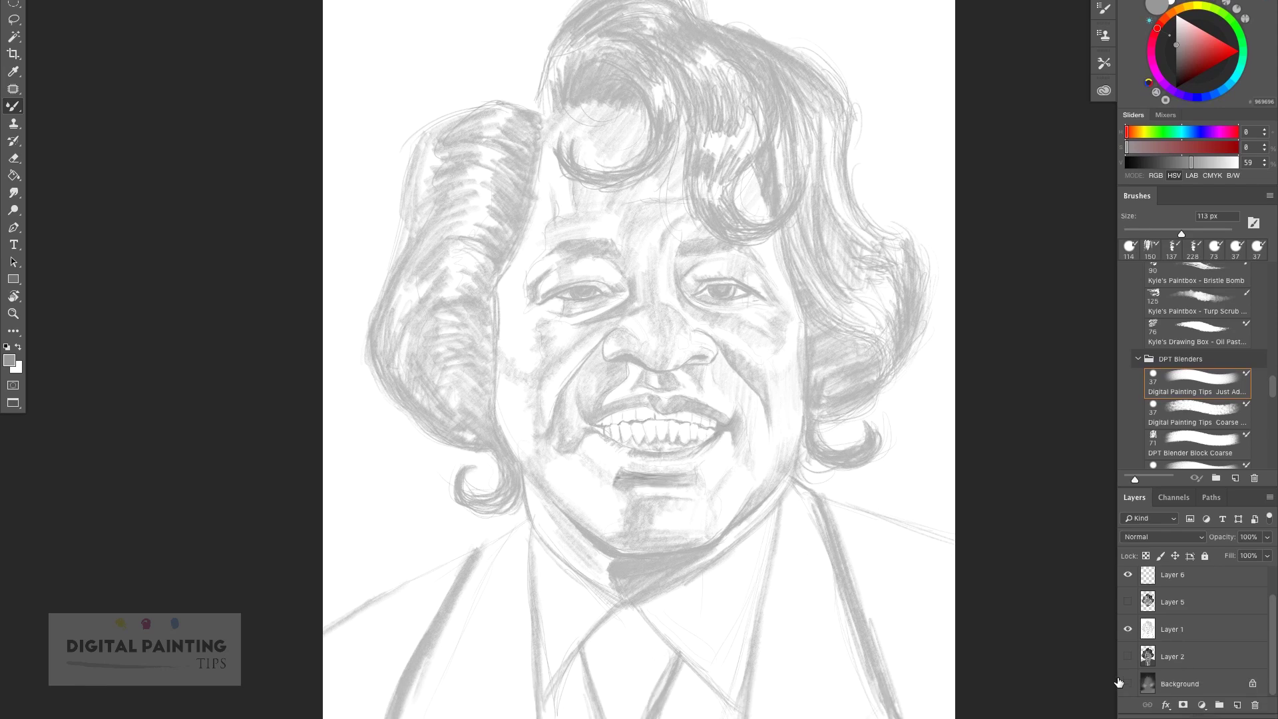
click(1125, 715)
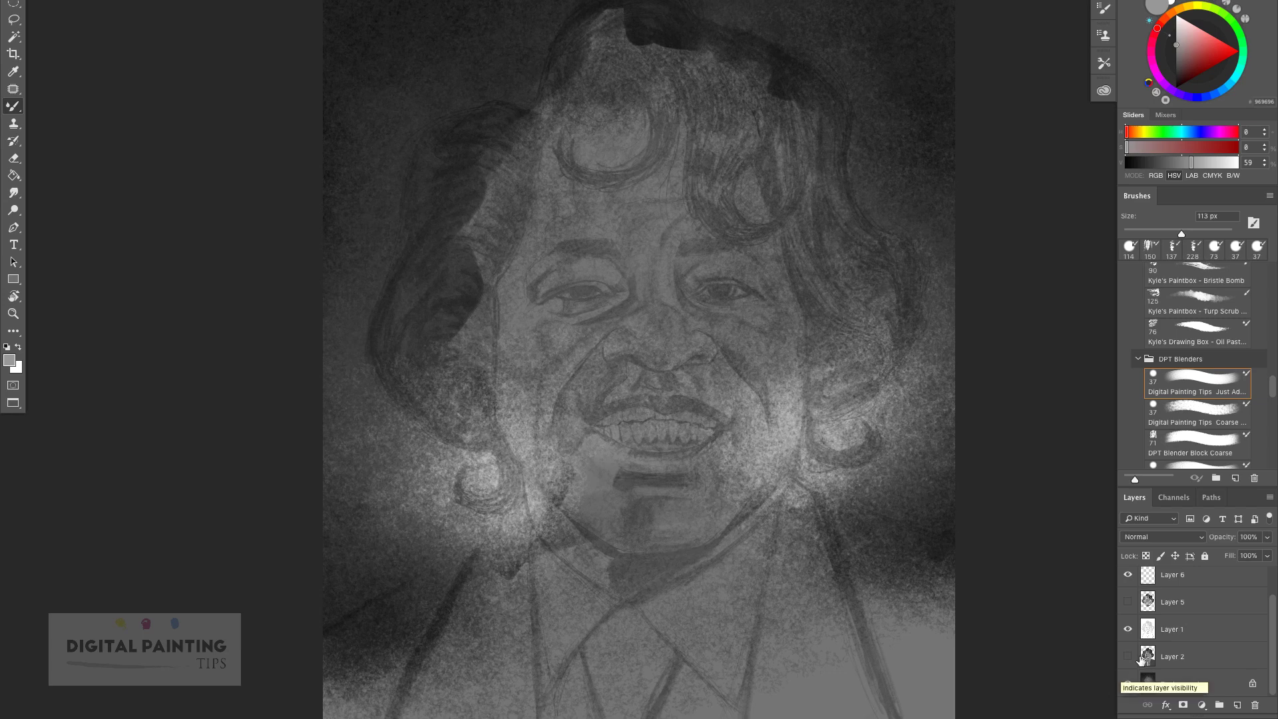
Show Layer 2 again and toggle Layer 1 off and on to compare the portrait with and without its sketch lines.
click(1127, 656)
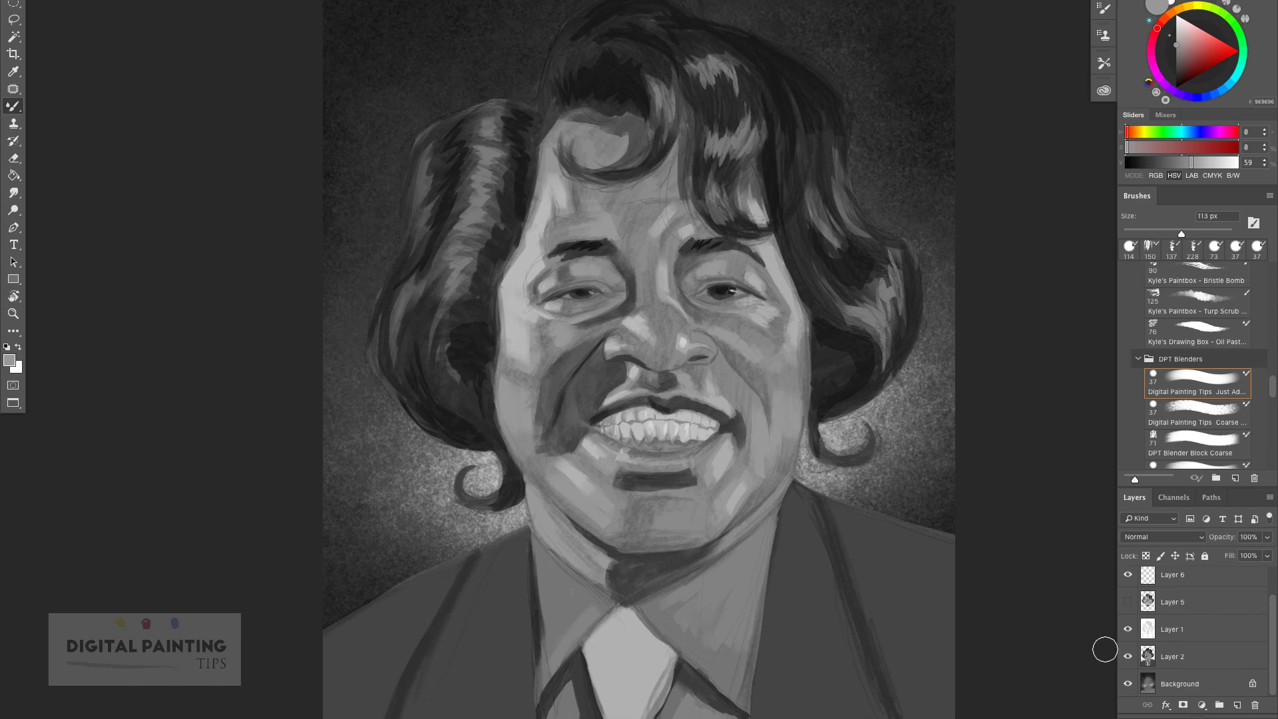
click(1126, 627)
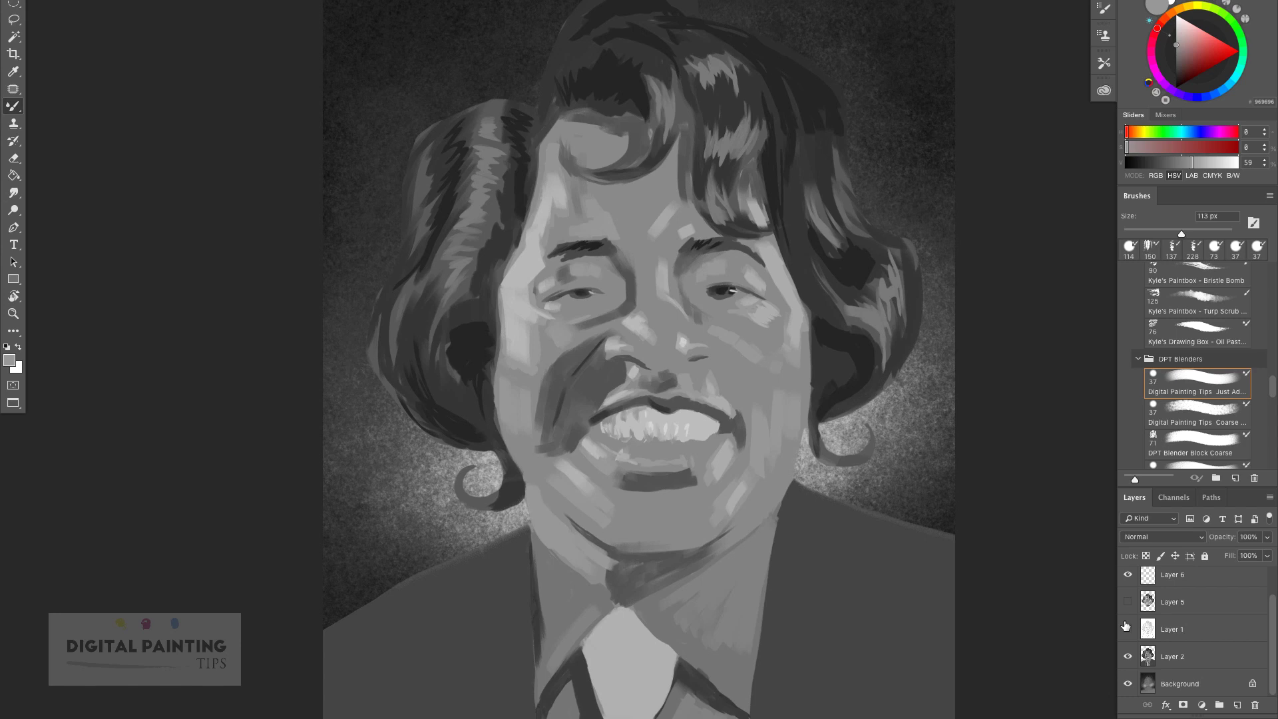
click(1126, 628)
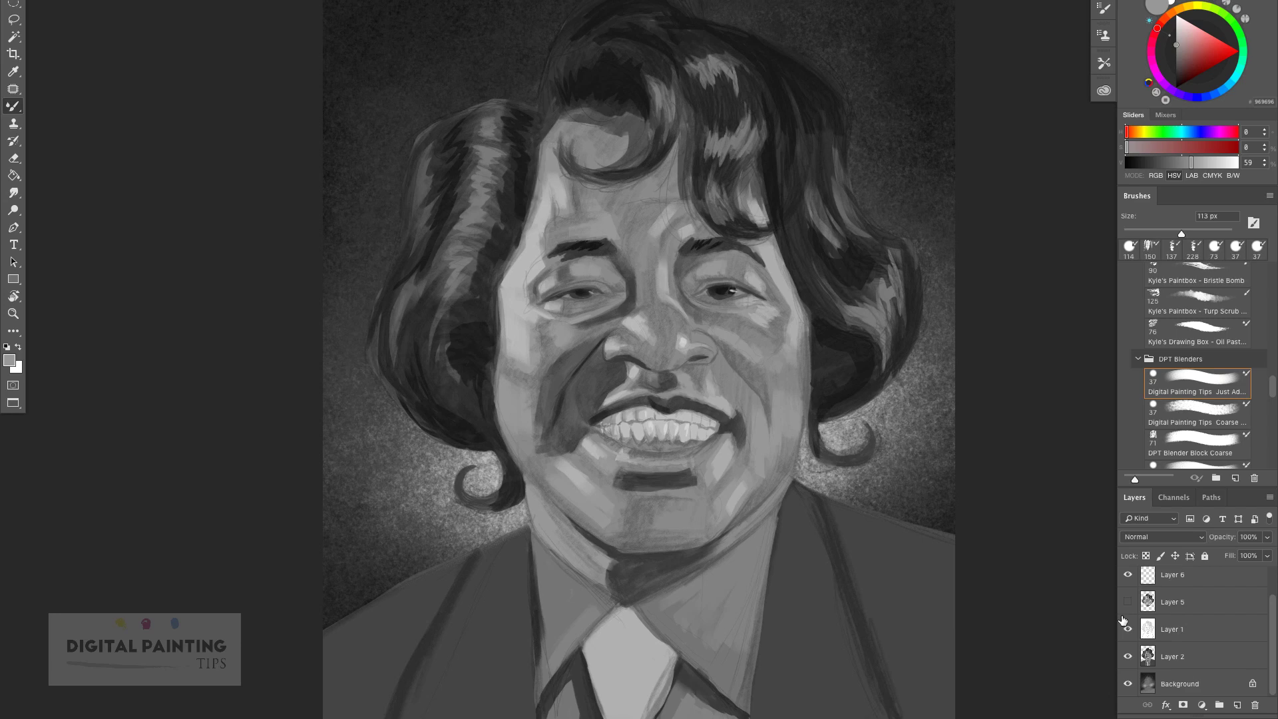
Toggle Layer 5 on and off to compare the blended portrait with the unblended painting.
click(1179, 602)
click(1127, 602)
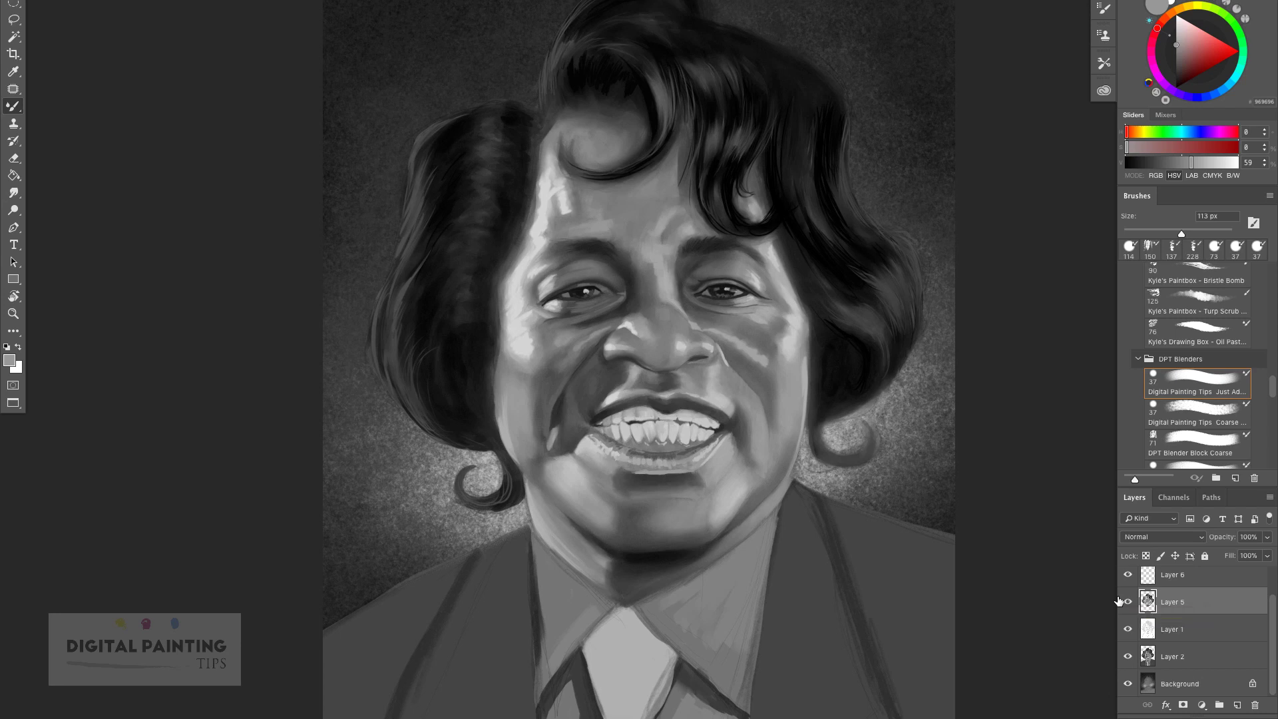
click(1127, 602)
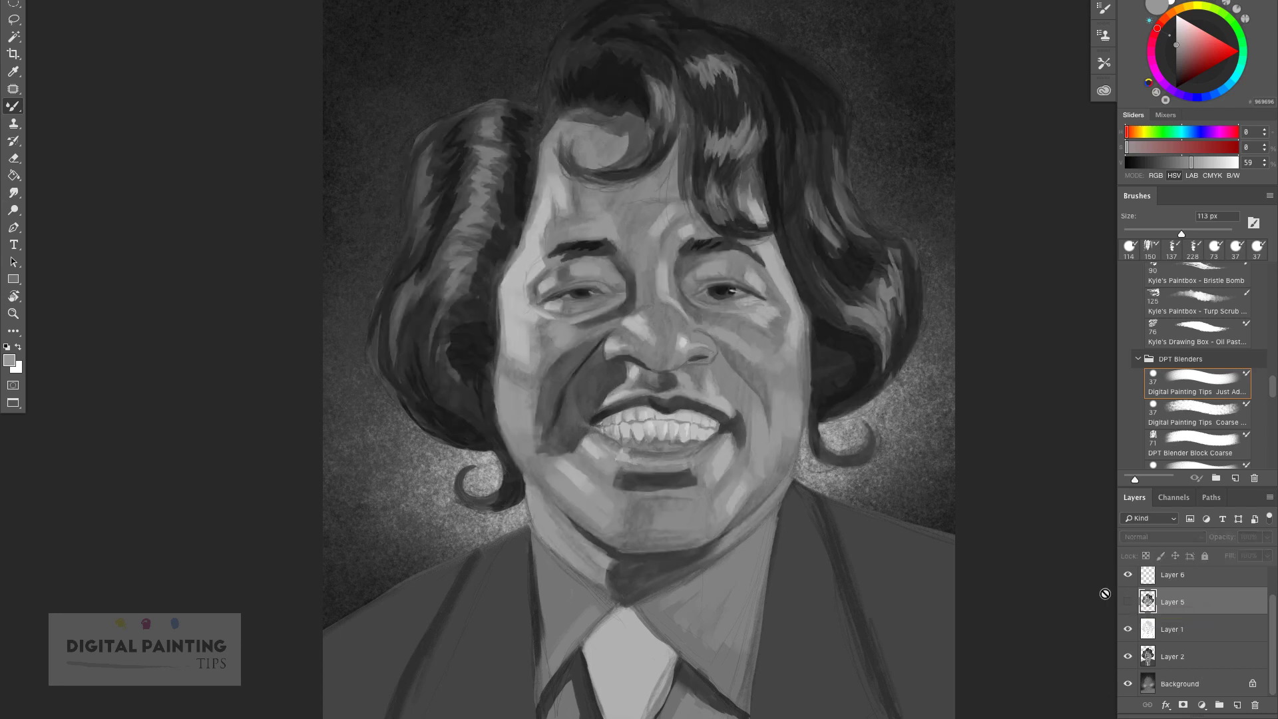
On Layer 6, blend the tones across the nose's bridge and side with the DPT blender, reducing it to 76 px.
click(1188, 577)
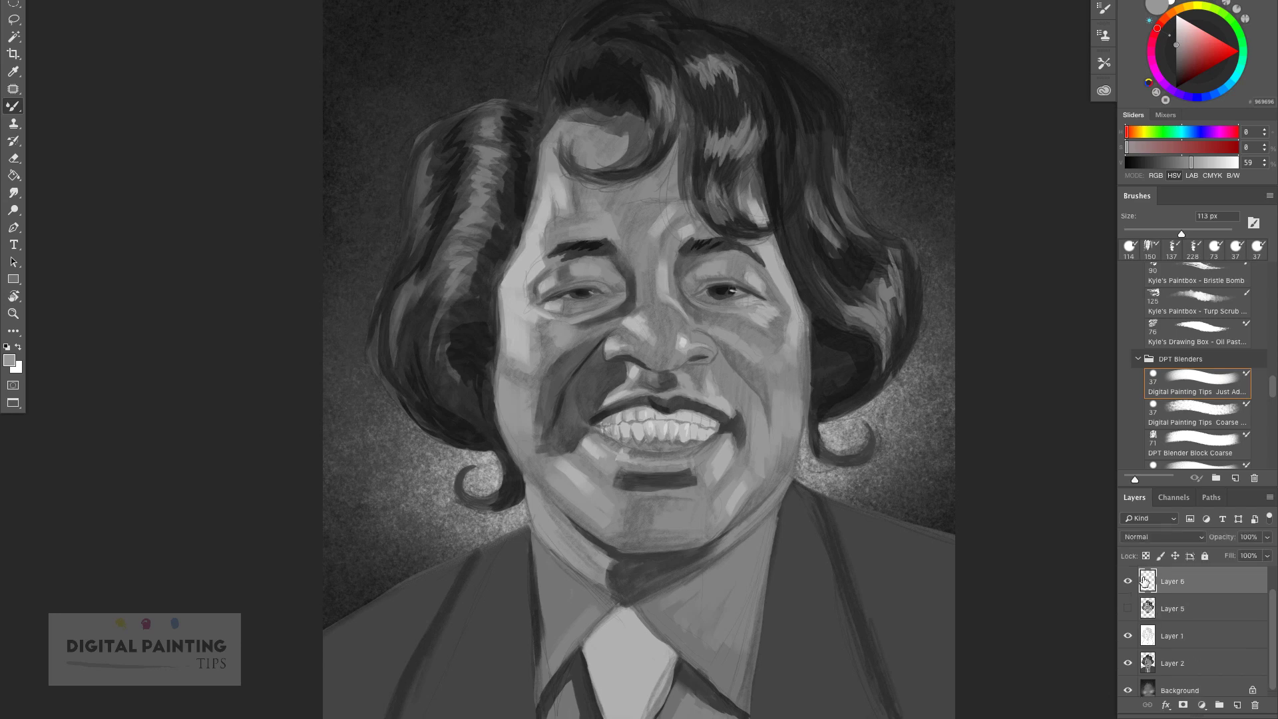
key(ctrl+plus)
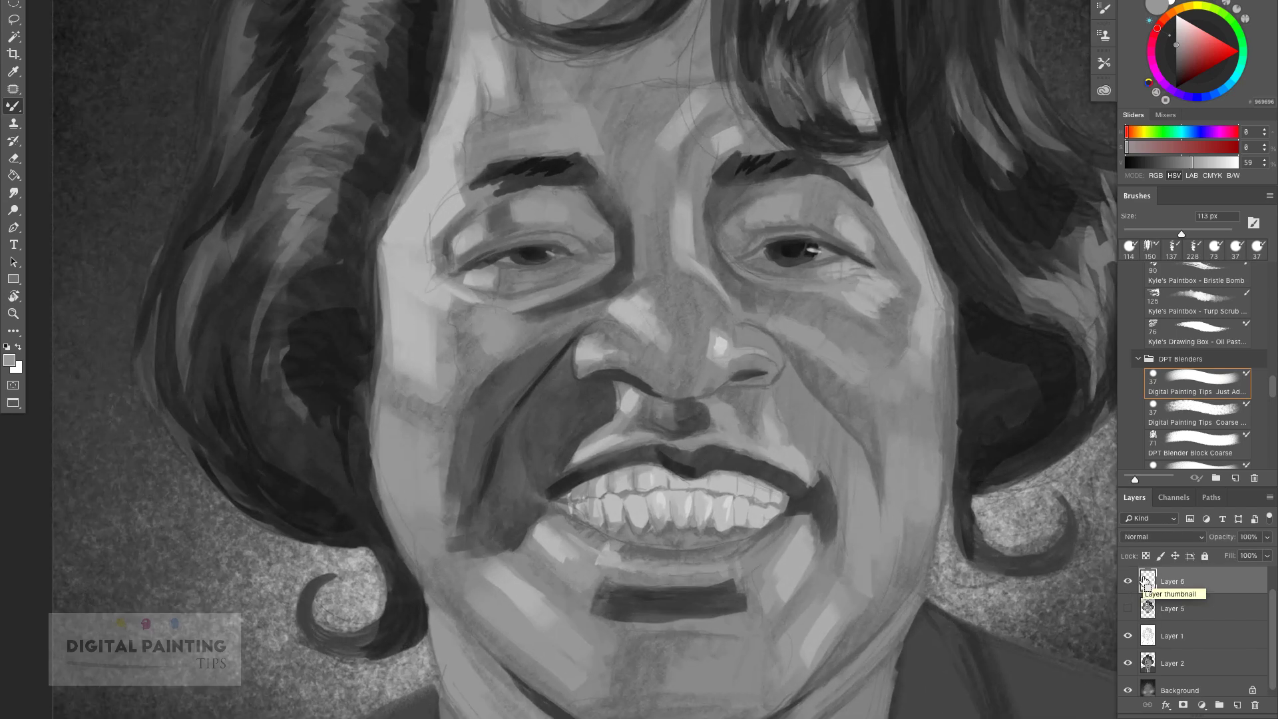
key(ctrl+plus)
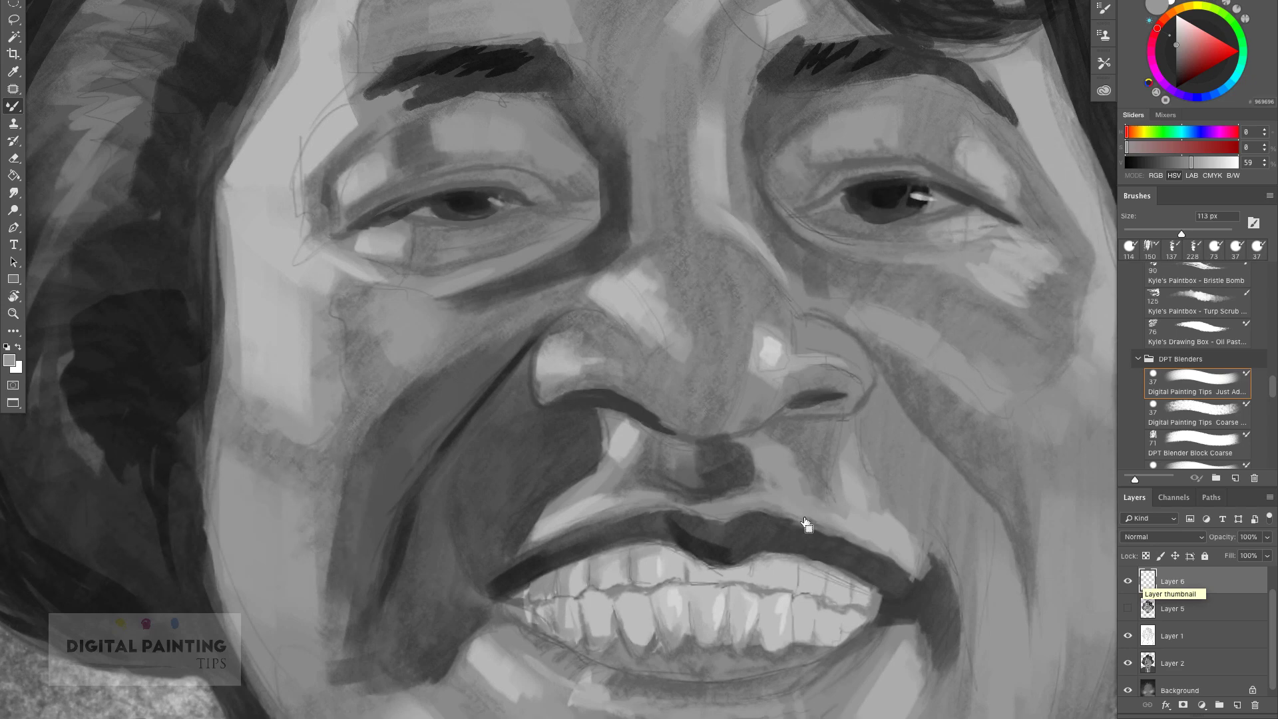
key(ctrl+minus)
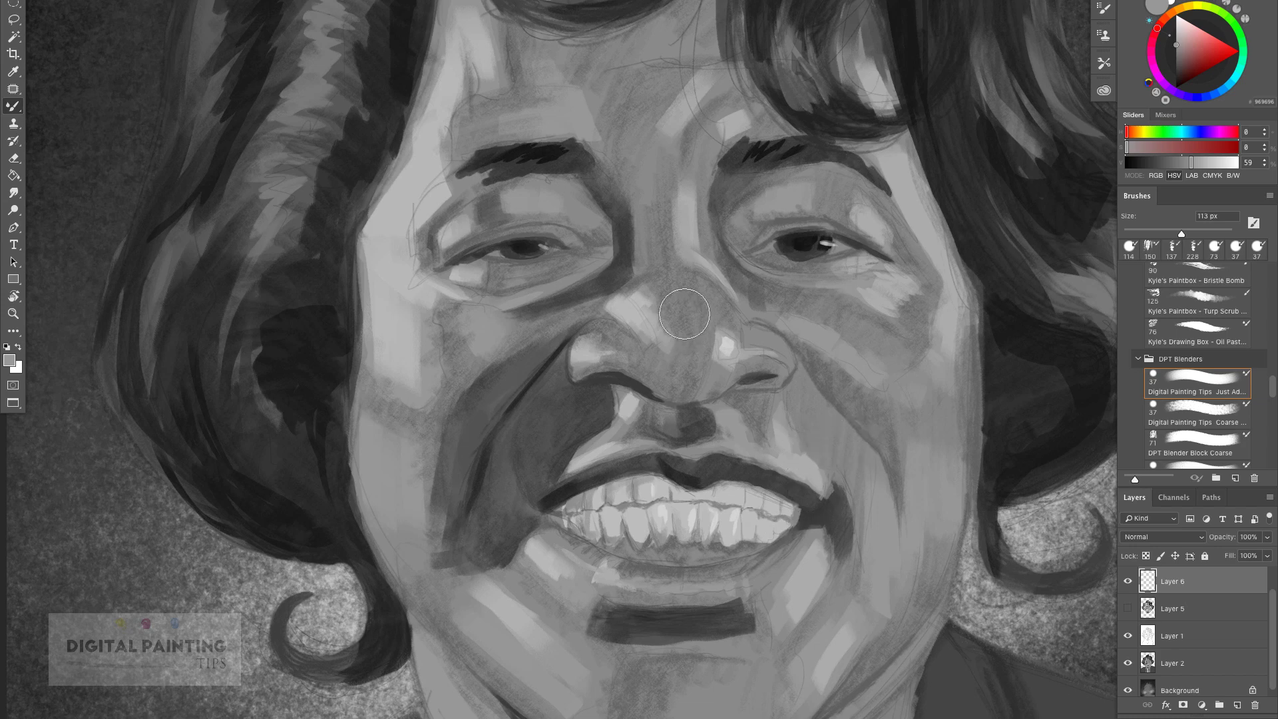
drag(695, 314, 680, 309)
mouse_move(656, 336)
mouse_down()
mouse_move(597, 353)
mouse_move(609, 352)
mouse_up()
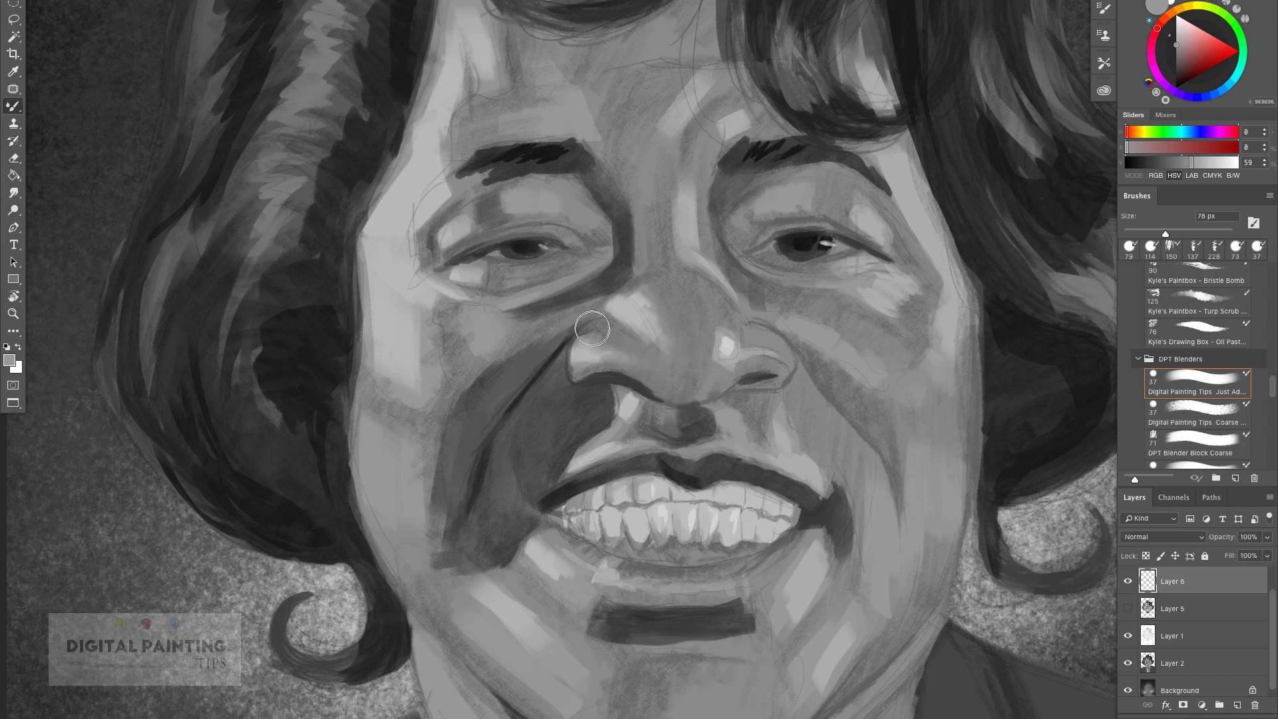
mouse_move(646, 325)
mouse_down()
mouse_move(684, 326)
mouse_move(646, 318)
mouse_up()
drag(652, 317, 636, 290)
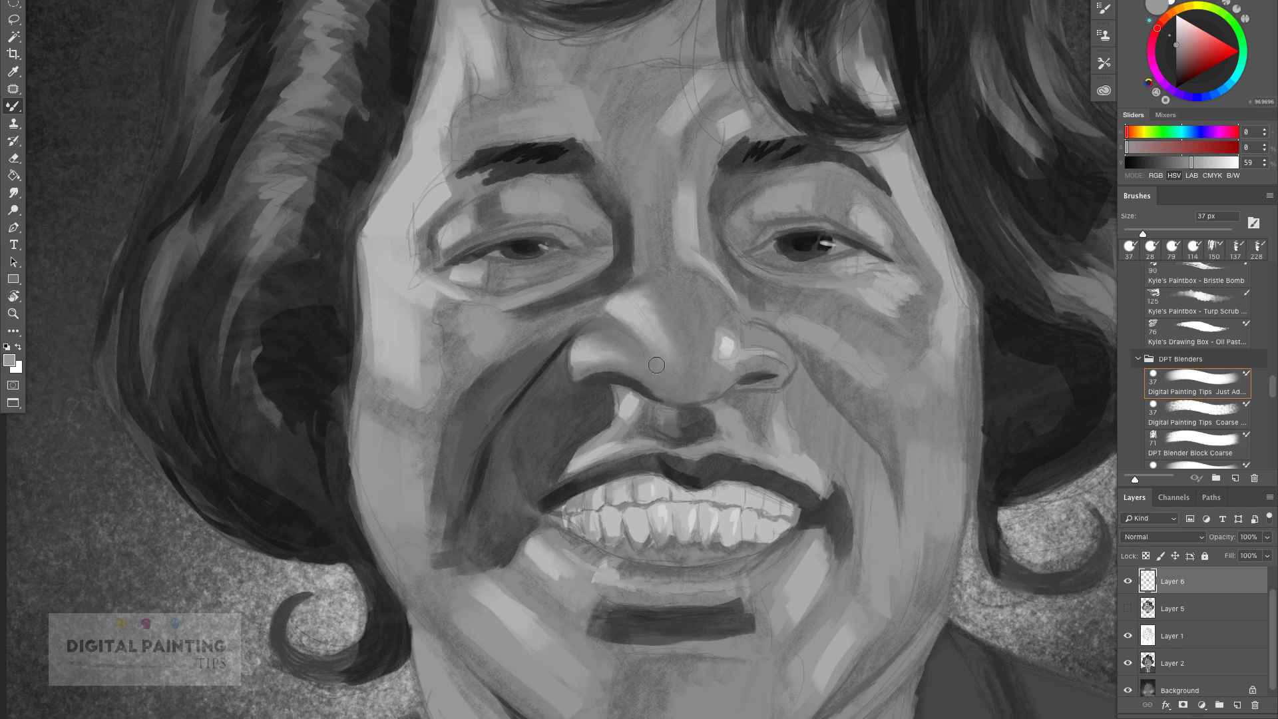
Blend the upper bridge and underside of the nose, and smooth the cheek beneath the image-left eye with the blender at 62 px.
ctrl+alt+click(652, 278)
drag(658, 280, 665, 281)
drag(674, 409, 705, 400)
drag(656, 283, 642, 318)
mouse_move(405, 328)
mouse_down()
mouse_move(373, 378)
mouse_move(383, 413)
mouse_move(360, 386)
mouse_move(395, 416)
mouse_move(370, 380)
mouse_move(383, 381)
mouse_move(442, 437)
mouse_move(466, 368)
mouse_move(434, 404)
mouse_move(455, 357)
mouse_move(448, 334)
mouse_move(435, 335)
mouse_move(475, 460)
mouse_move(465, 386)
mouse_move(430, 308)
mouse_move(452, 353)
mouse_up()
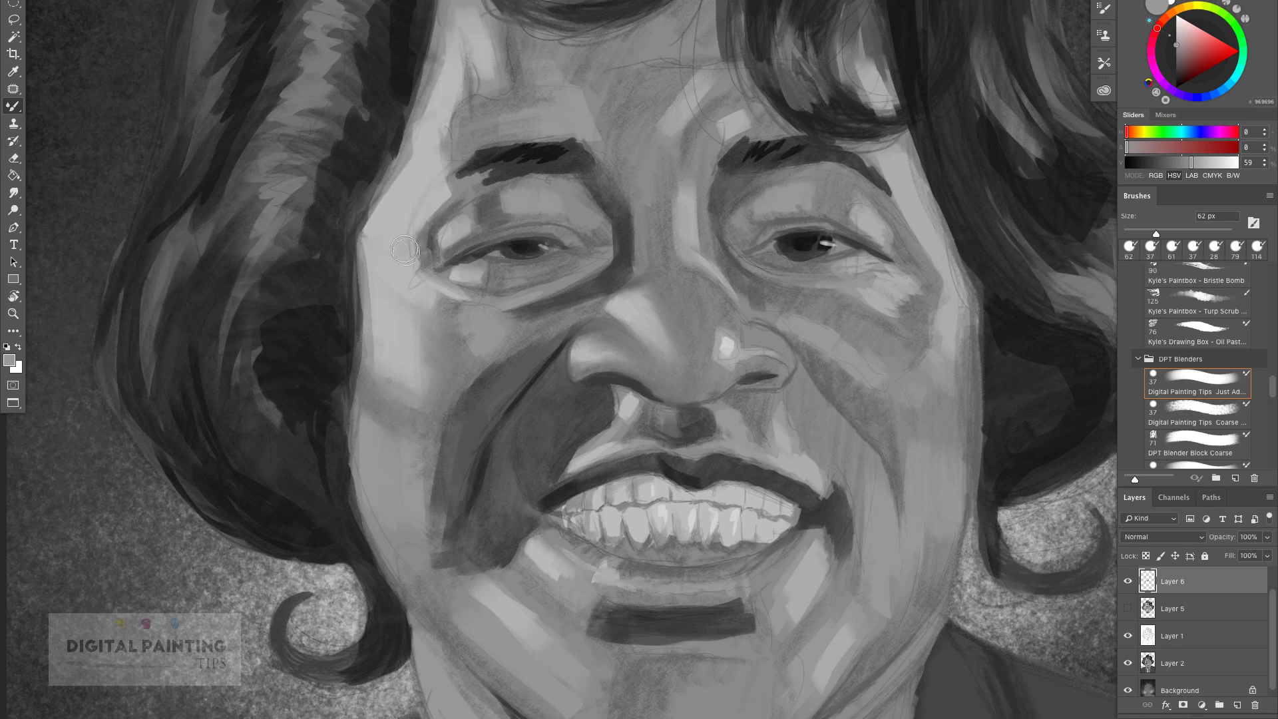
drag(414, 278, 417, 287)
Toggle Layer 6 off and on to compare the nose and cheek before and after blending.
click(1128, 582)
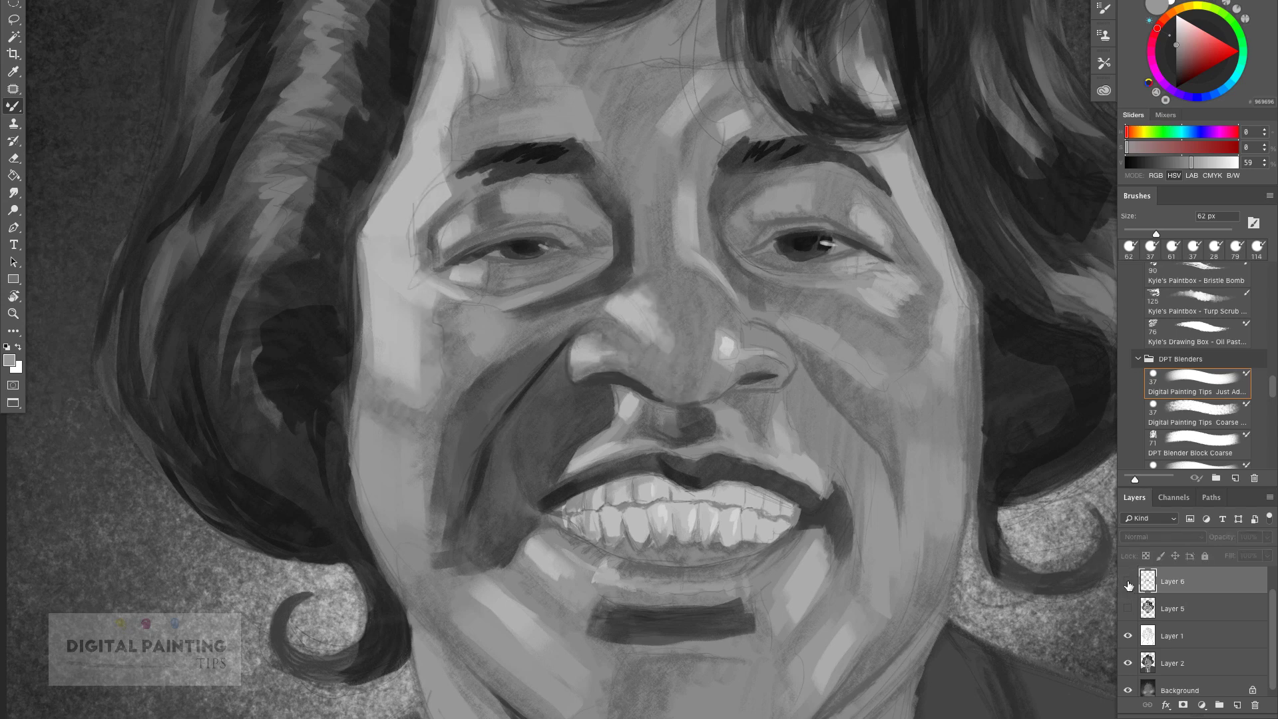
click(1128, 583)
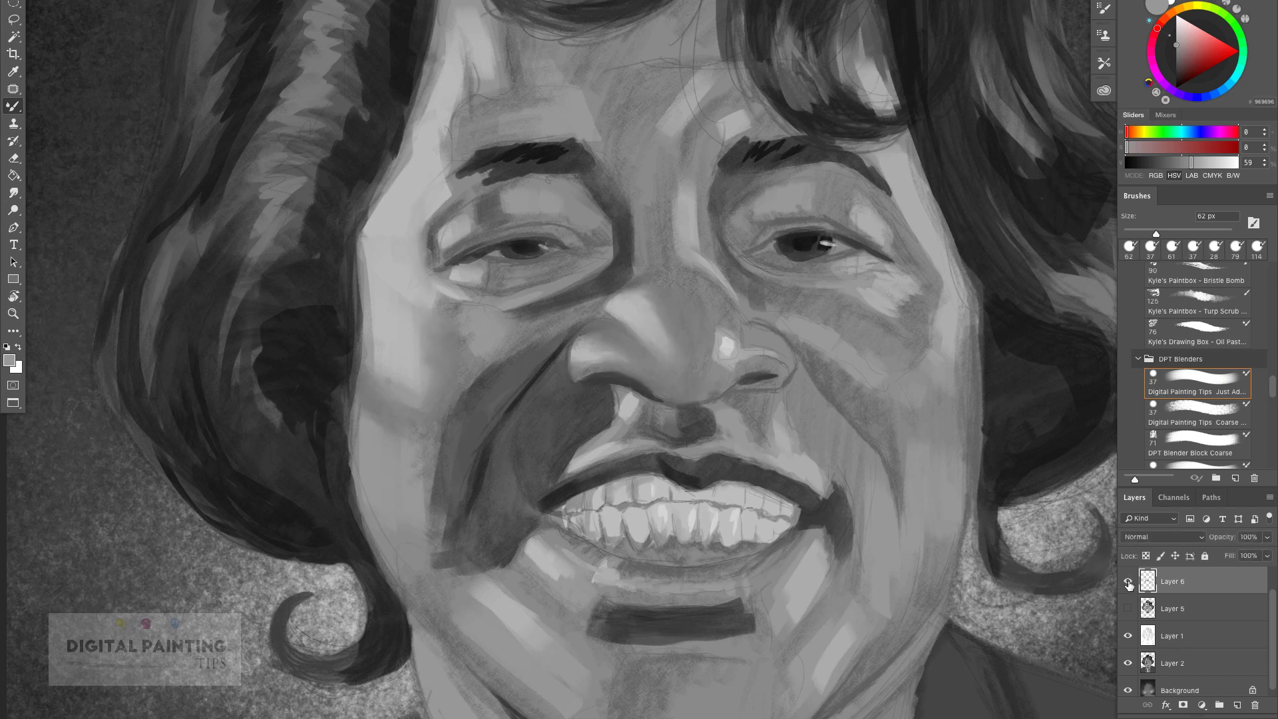
click(1128, 583)
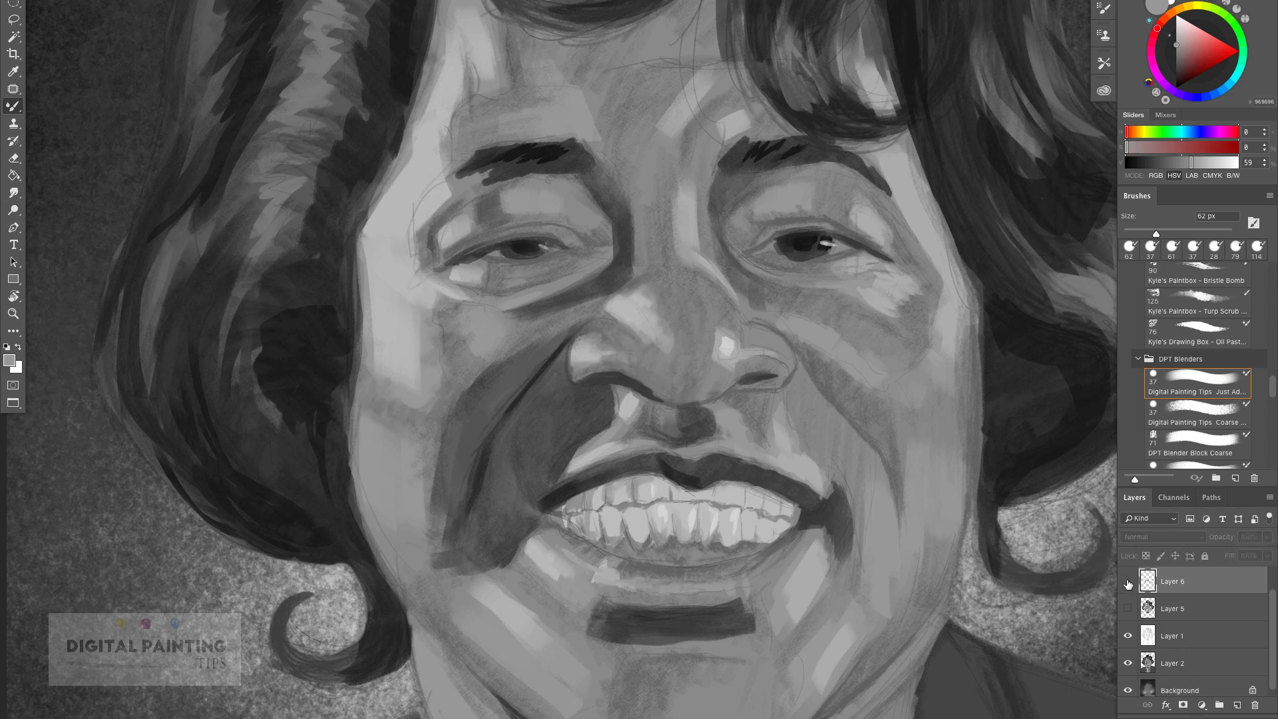
click(1128, 583)
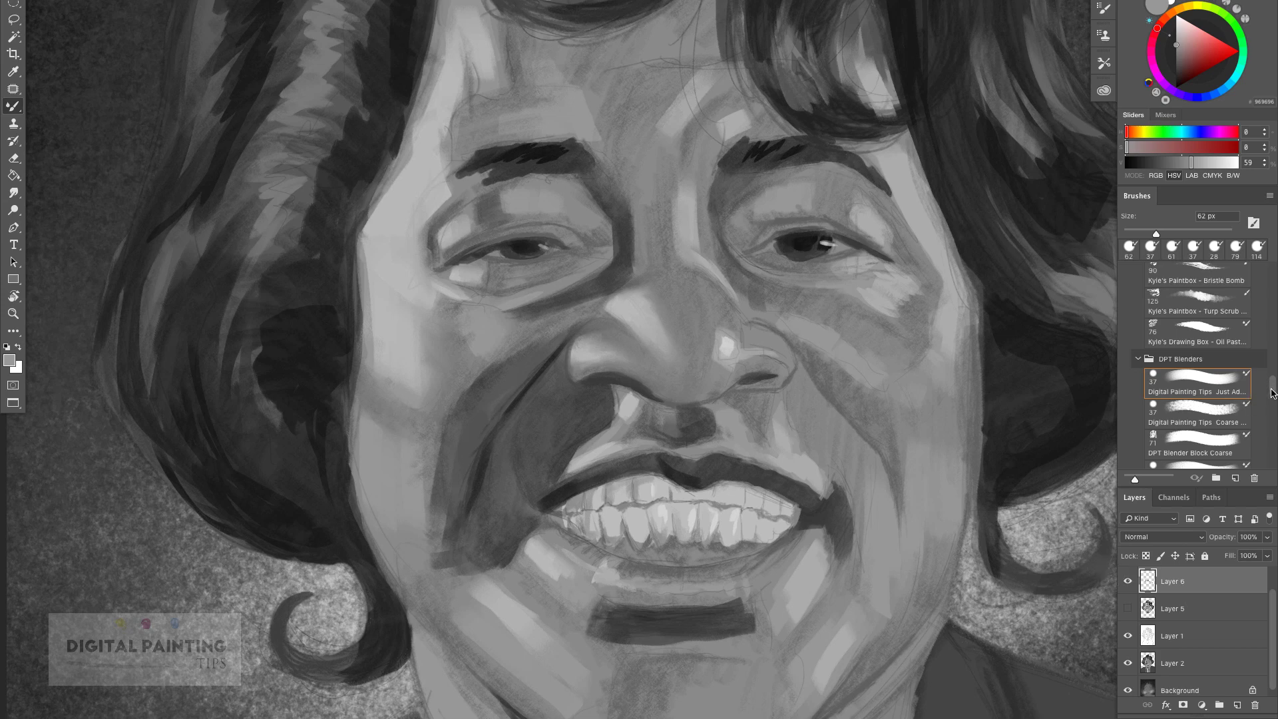
Paint lighter gray highlights, brightness 77, along the image-left temple, cheek and jaw with Kyle's Paintbox - Oil Canvas 2 at up to 110 px.
mouse_move(1270, 389)
mouse_down()
mouse_move(1276, 318)
mouse_move(1276, 336)
mouse_up()
click(1197, 364)
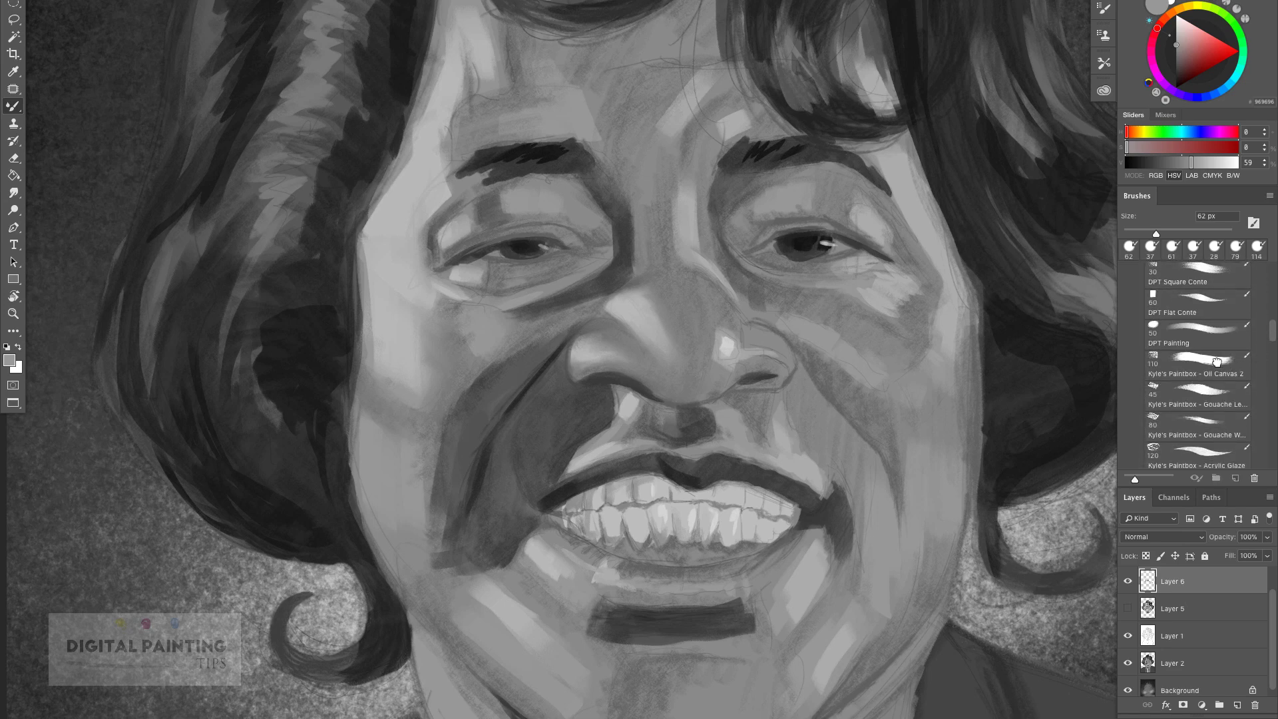
alt+click(383, 238)
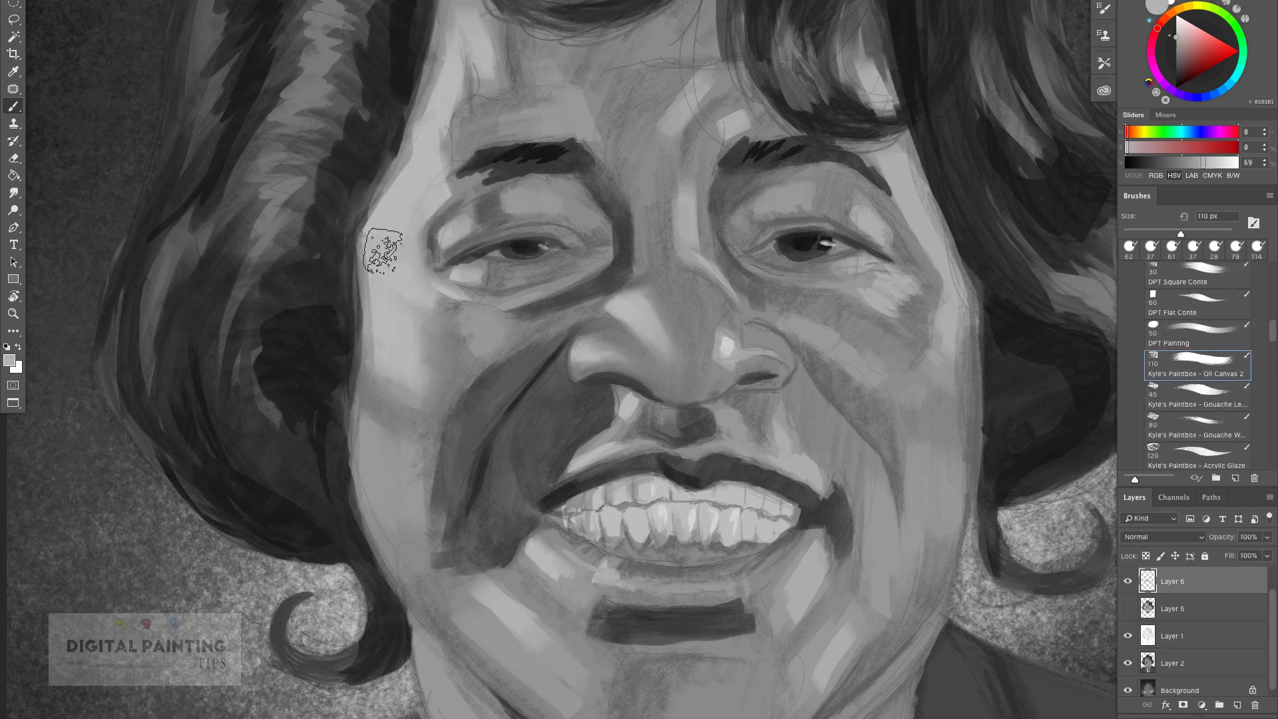
click(1175, 33)
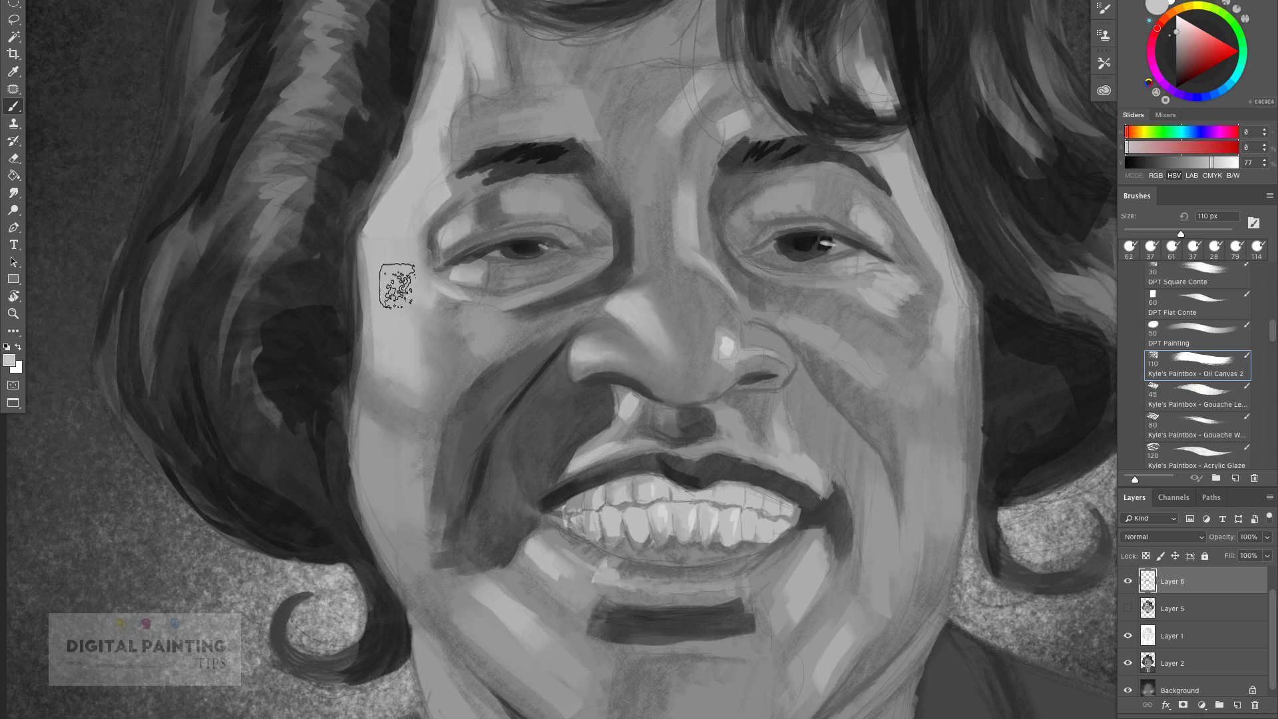
mouse_move(398, 267)
mouse_down()
mouse_move(403, 382)
mouse_move(404, 278)
mouse_move(386, 255)
mouse_move(427, 326)
mouse_move(417, 364)
mouse_move(411, 350)
mouse_move(381, 350)
mouse_move(433, 383)
mouse_move(382, 313)
mouse_move(449, 377)
mouse_move(376, 305)
mouse_move(440, 373)
mouse_move(406, 230)
mouse_move(380, 244)
mouse_move(389, 207)
mouse_move(425, 177)
mouse_up()
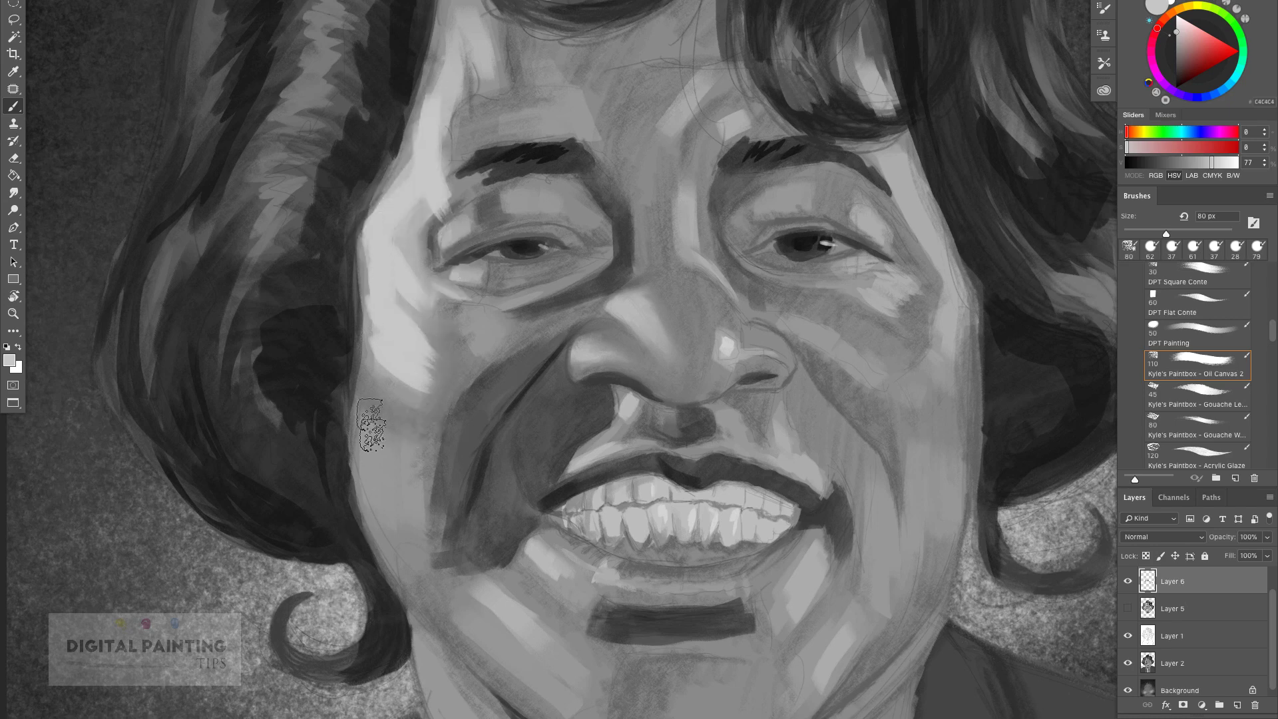
mouse_move(364, 377)
mouse_down()
mouse_move(362, 493)
mouse_move(418, 620)
mouse_up()
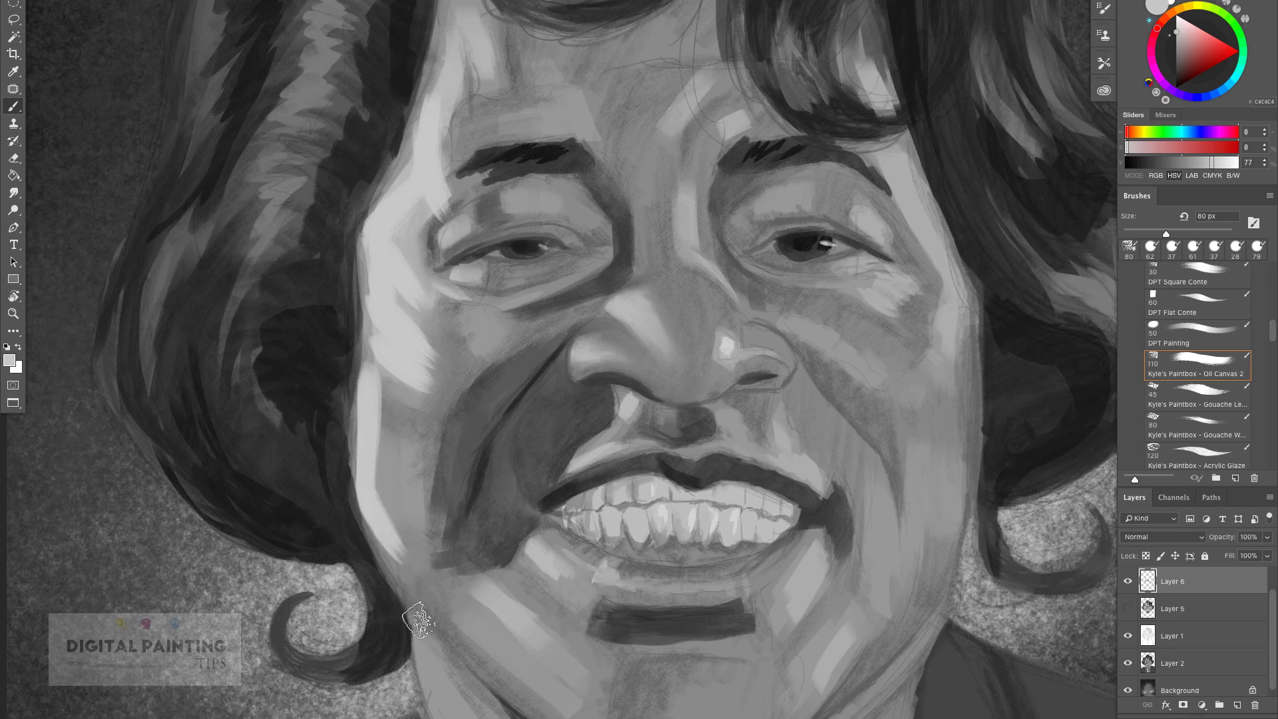
Soften the inner edge of the new cheek highlight with the recently used 62 px blender.
click(1150, 249)
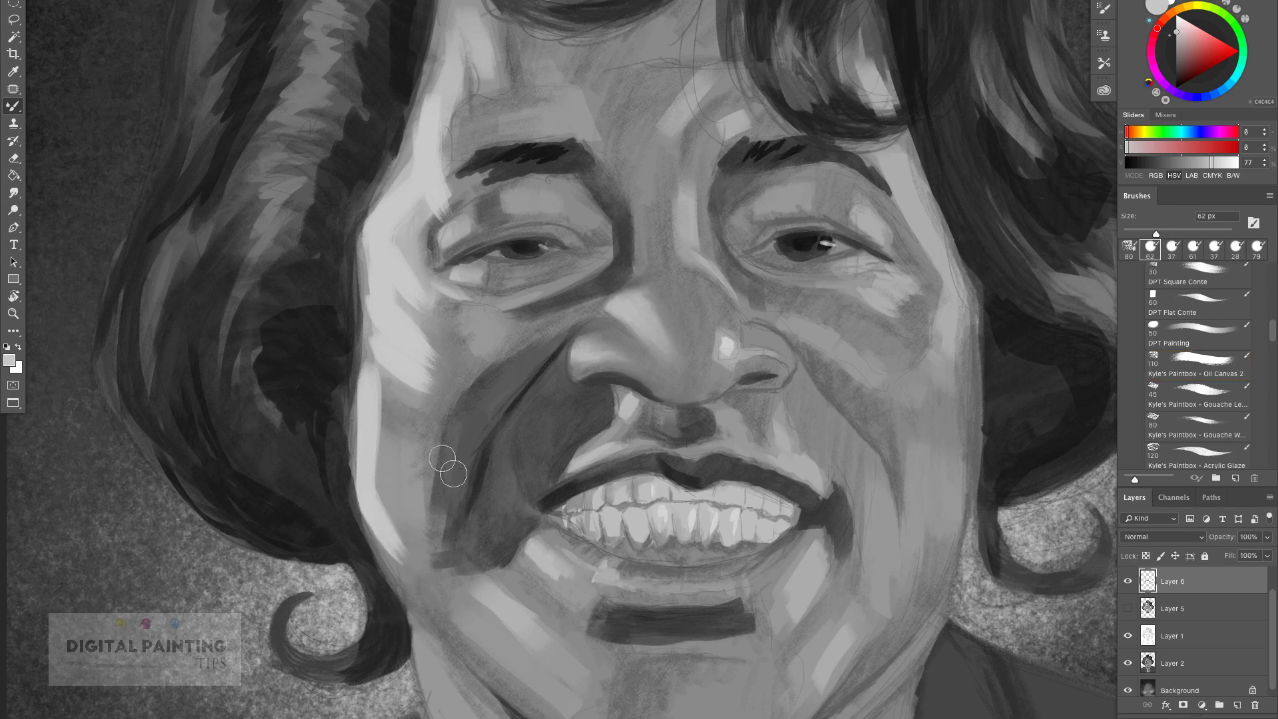
mouse_move(373, 359)
mouse_down()
mouse_move(430, 405)
mouse_move(370, 348)
mouse_move(436, 419)
mouse_move(371, 348)
mouse_move(442, 453)
mouse_up()
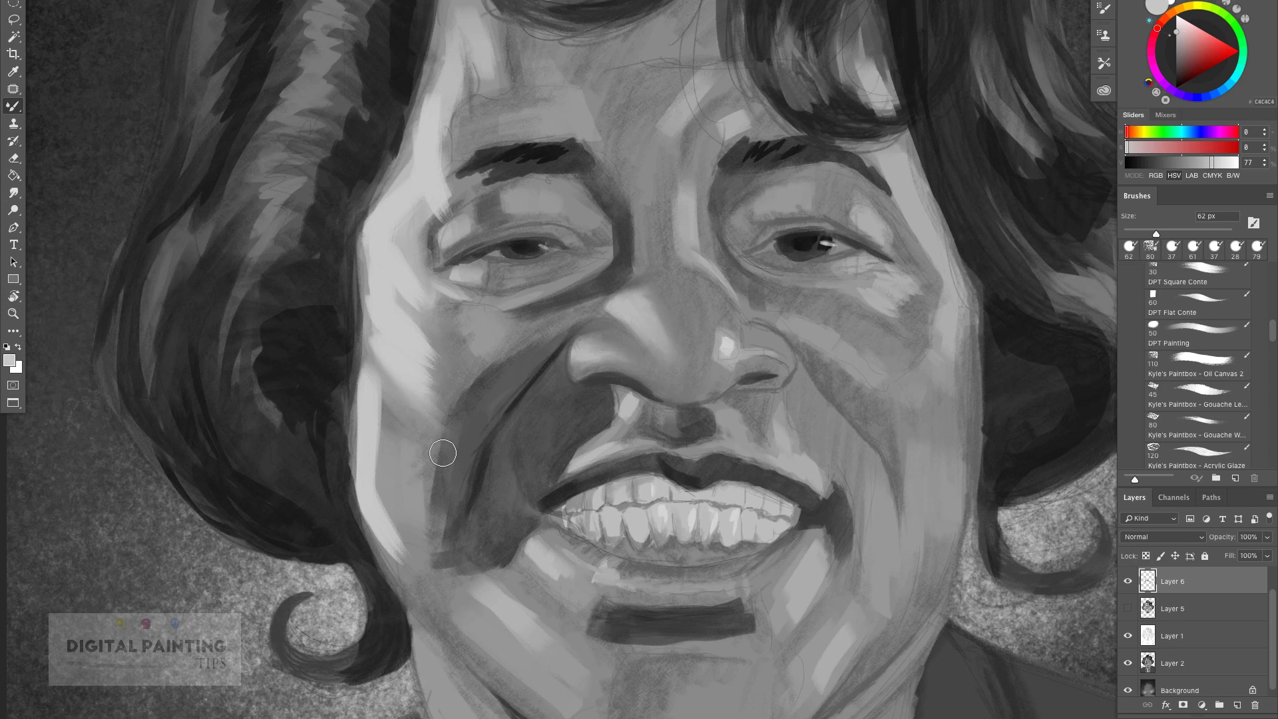